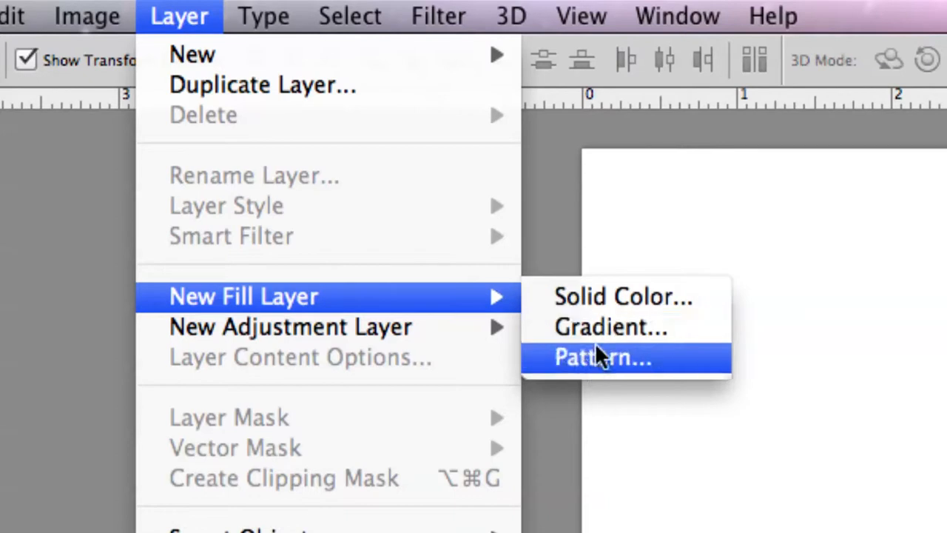
- Create a solid color fill layer with the default name and choose a vivid green (#0dc823) for it
click(627, 298)
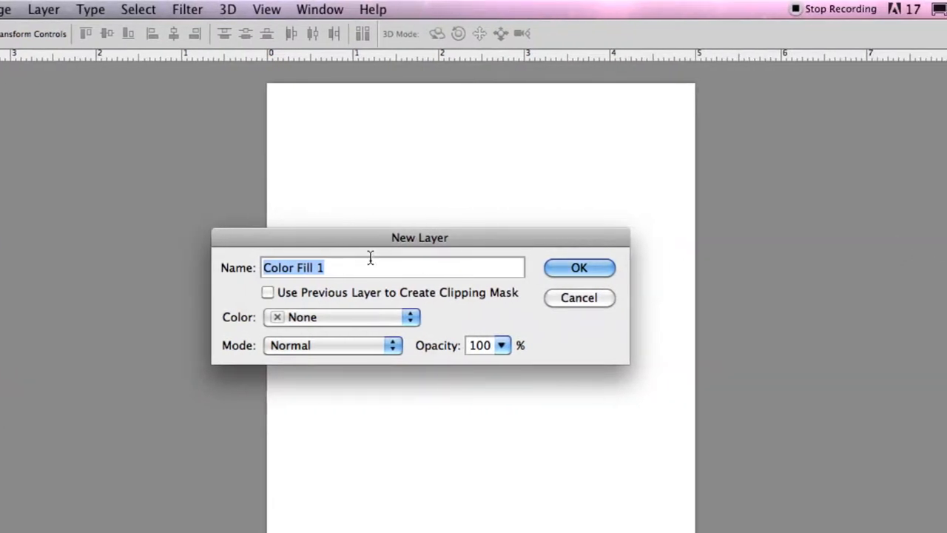
click(573, 267)
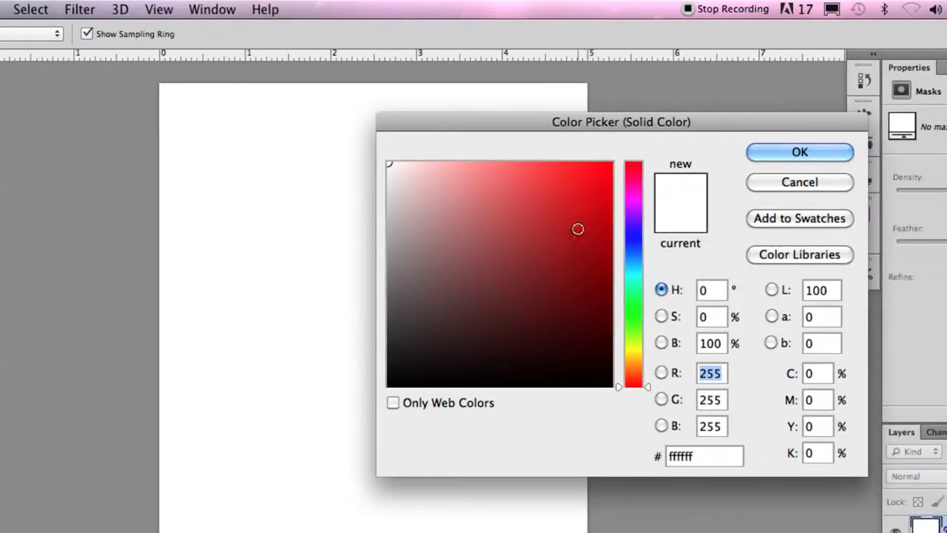
click(579, 205)
click(596, 260)
click(474, 277)
drag(592, 226, 597, 210)
drag(634, 271, 630, 307)
click(799, 151)
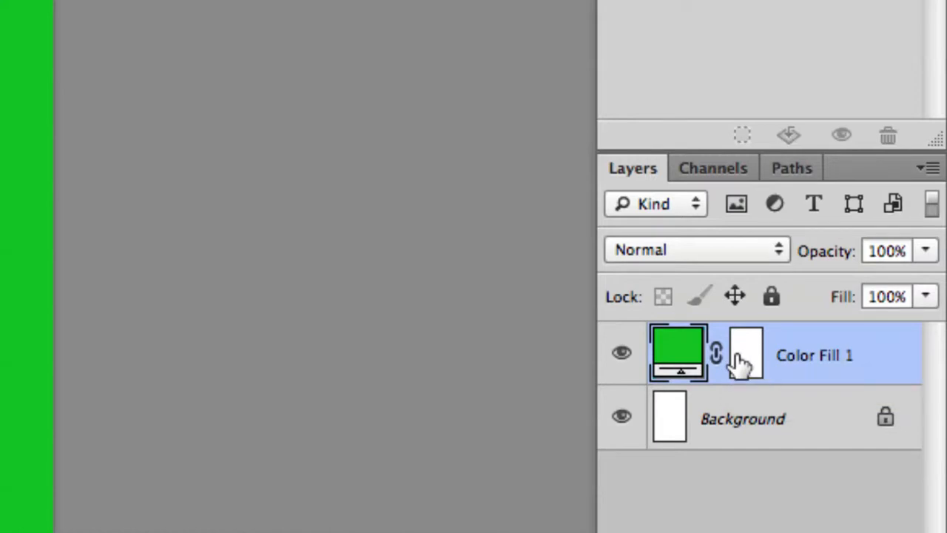
- Recolor the solid color fill layer to purple (#7426d4) and delete that layer
double_click(679, 353)
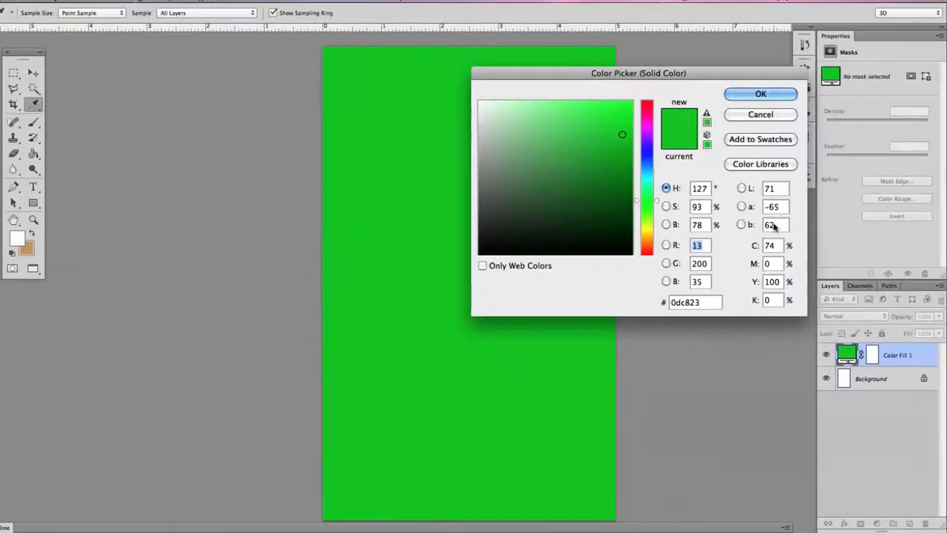
drag(648, 132, 648, 139)
click(625, 153)
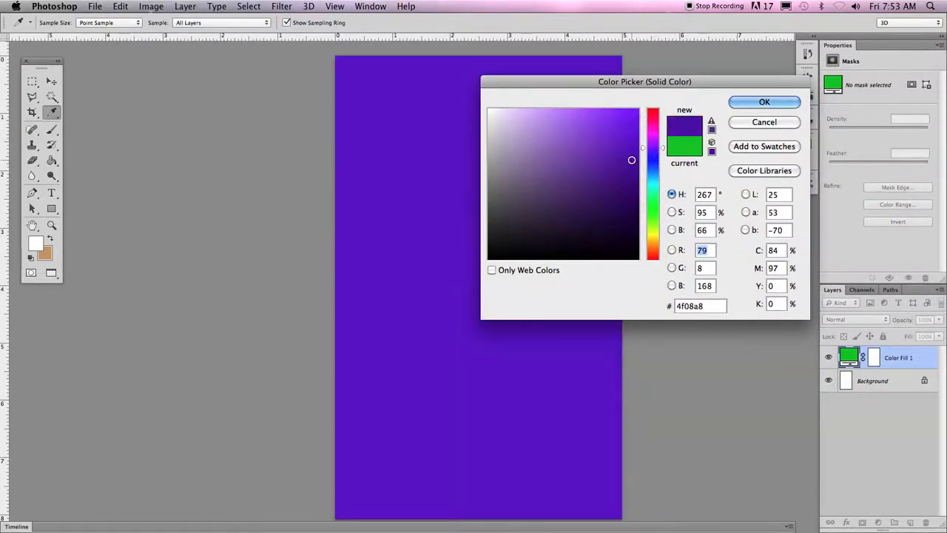
click(611, 133)
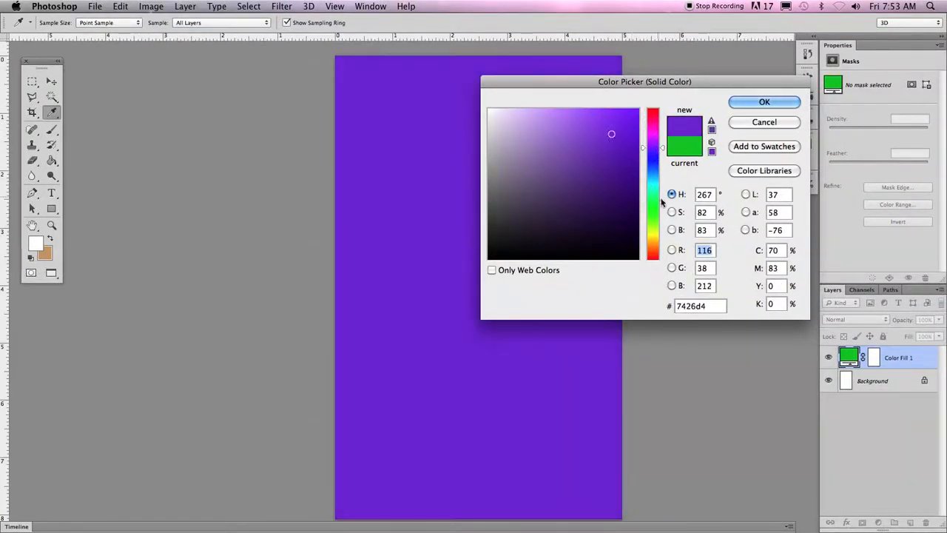
click(762, 103)
click(703, 314)
drag(873, 358, 928, 525)
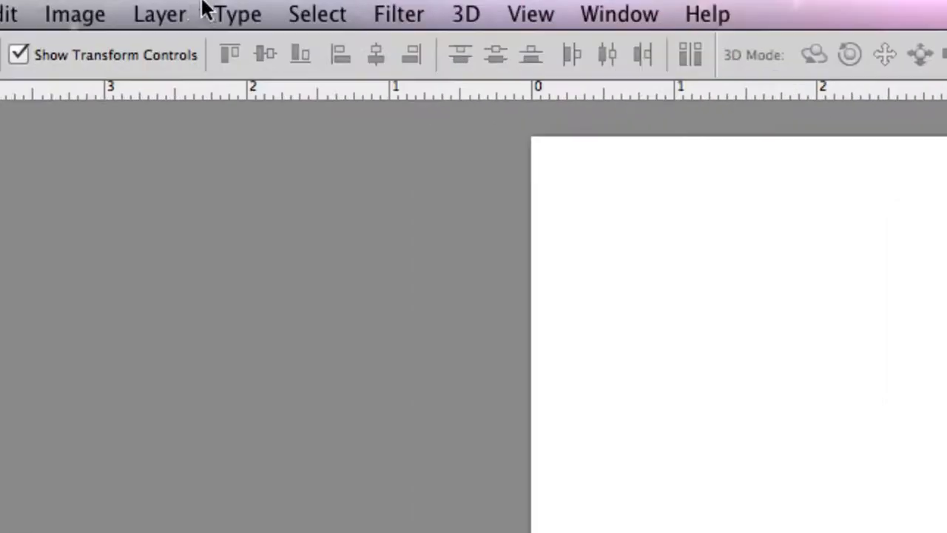
- Add a new gradient fill layer above the background, keeping the default name, Normal mode and 100% opacity
click(185, 7)
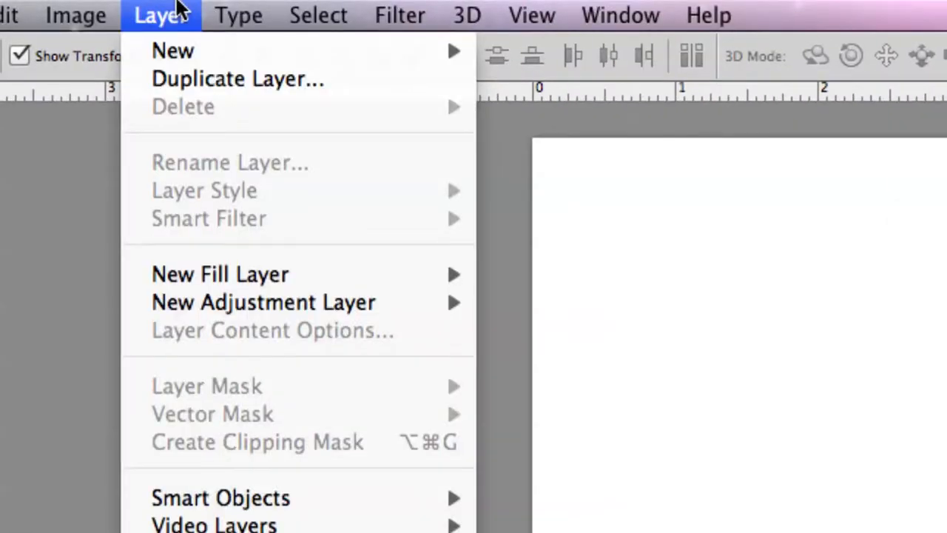
mouse_move(165, 271)
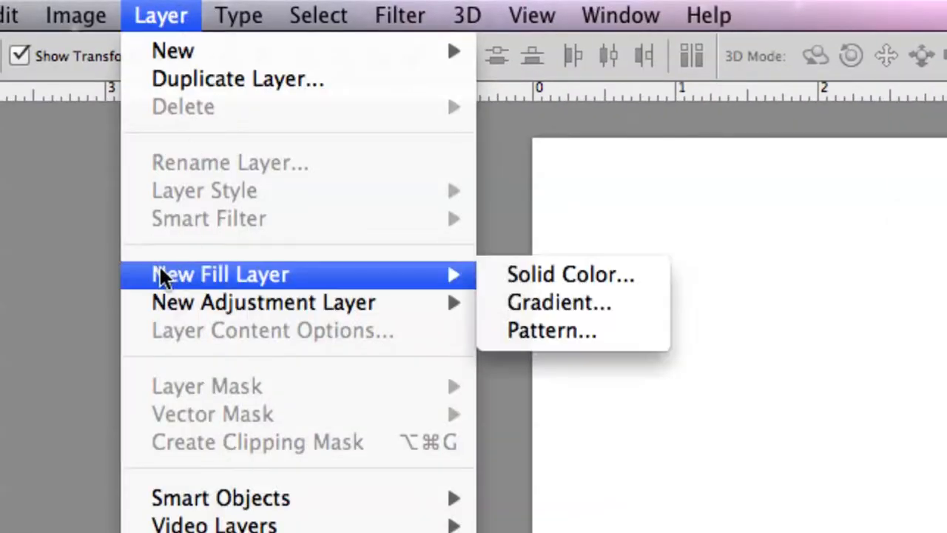
click(566, 307)
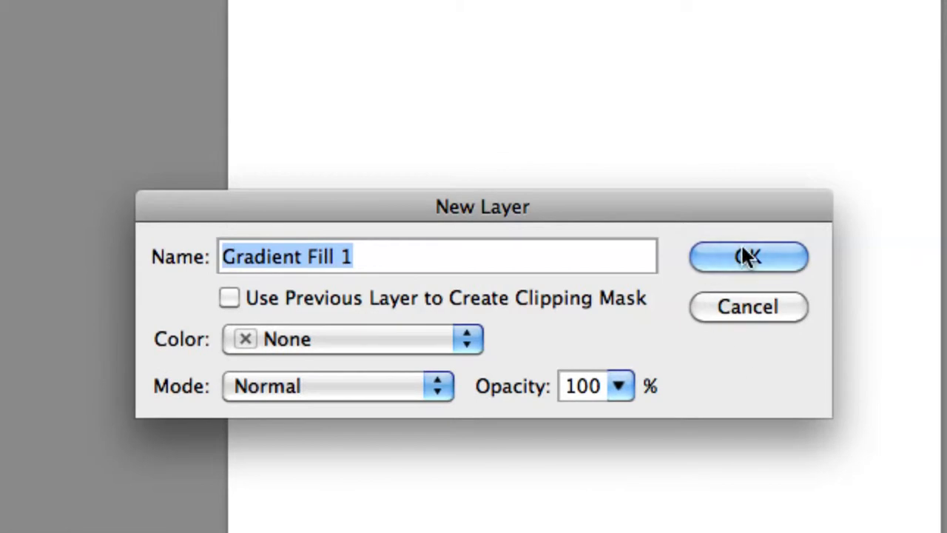
click(742, 250)
drag(791, 136, 434, 105)
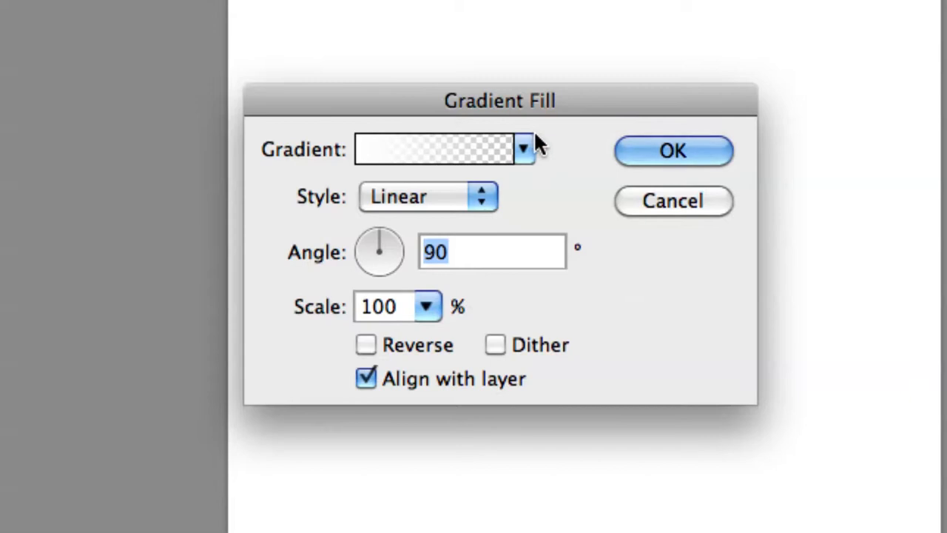
- Open the fill's gradient for editing and make its transparent end stop fully opaque
click(525, 148)
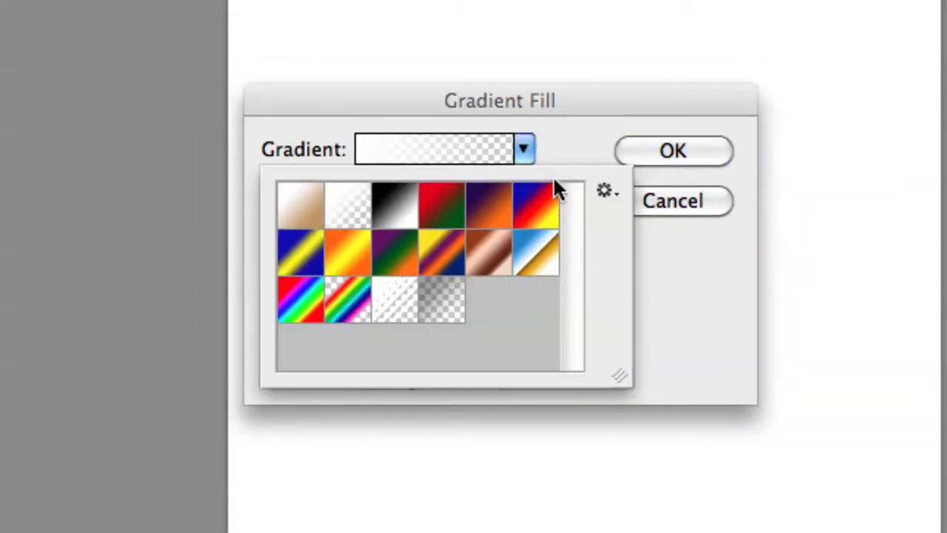
click(555, 136)
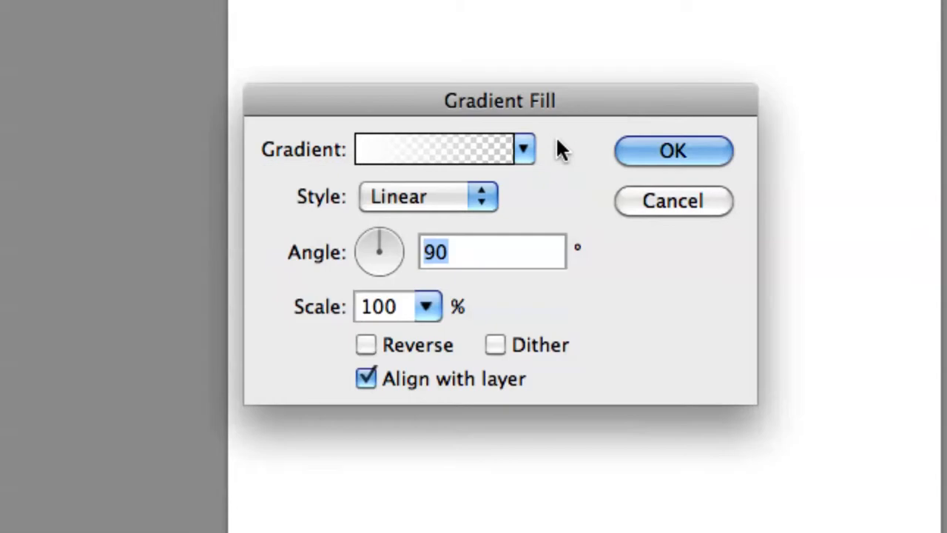
click(394, 148)
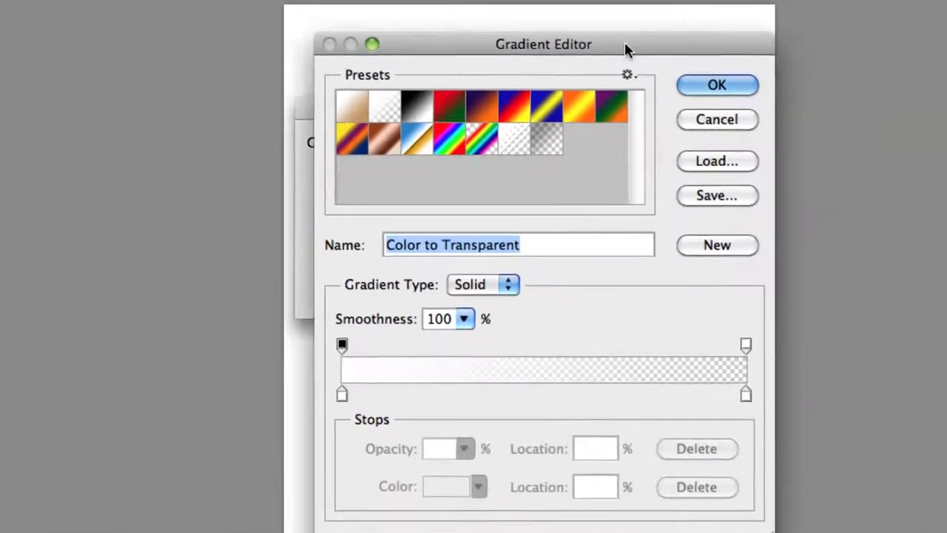
drag(624, 46, 551, 34)
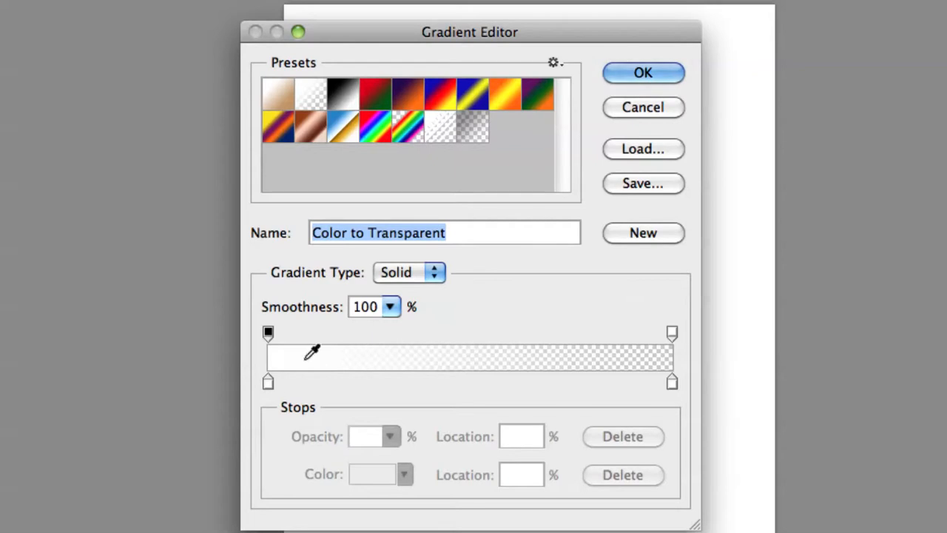
click(268, 382)
mouse_move(267, 382)
mouse_down()
mouse_move(382, 383)
mouse_move(267, 384)
mouse_up()
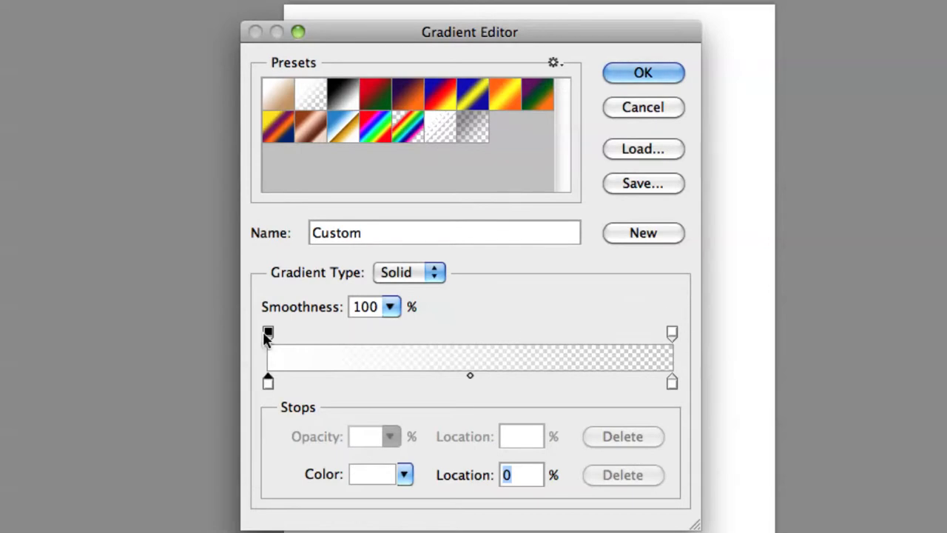
click(671, 332)
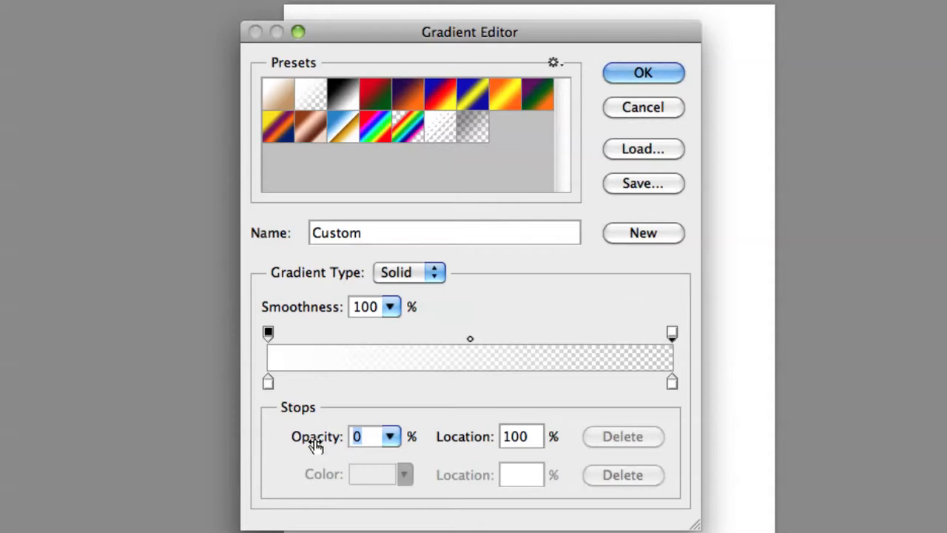
drag(316, 442, 454, 443)
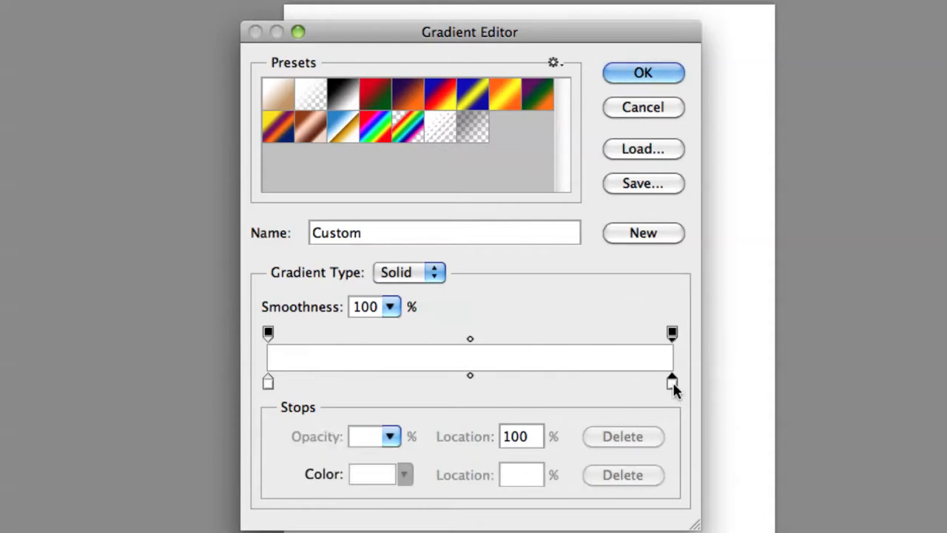
- Set the gradient's end color stop to pure red (#ff0000)
double_click(671, 381)
drag(718, 286, 807, 75)
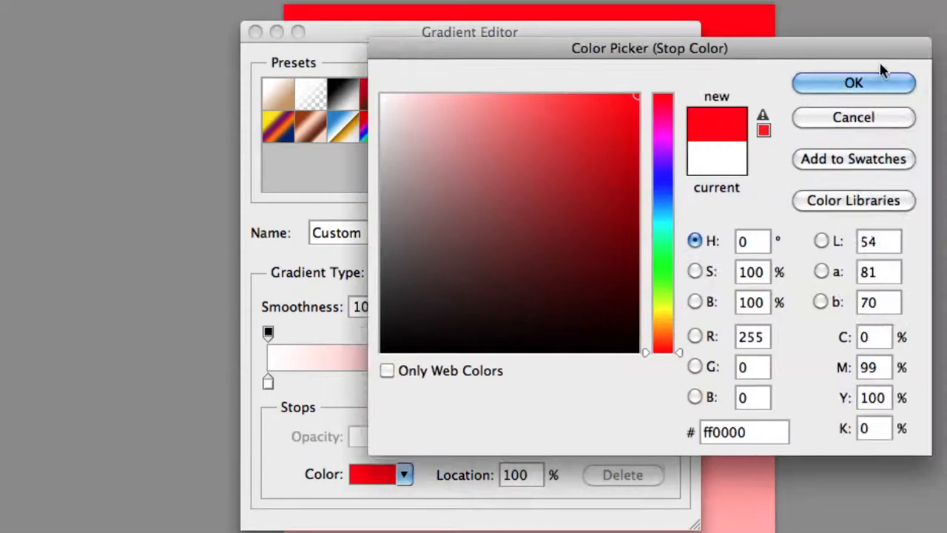
click(878, 71)
- Place a white color stop near the gradient's middle, color the start stop blue, and accept the edited gradient
drag(288, 383, 267, 383)
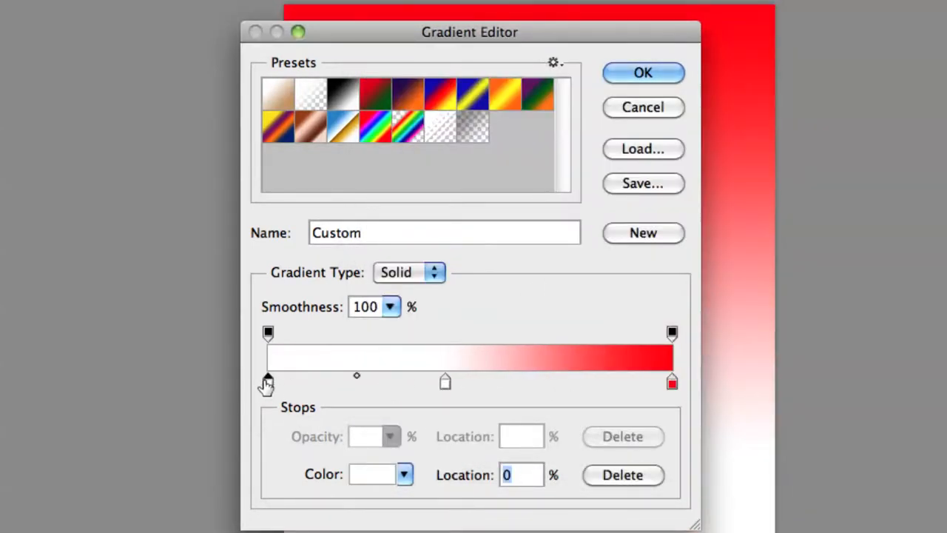
double_click(268, 382)
click(664, 196)
click(608, 159)
click(852, 82)
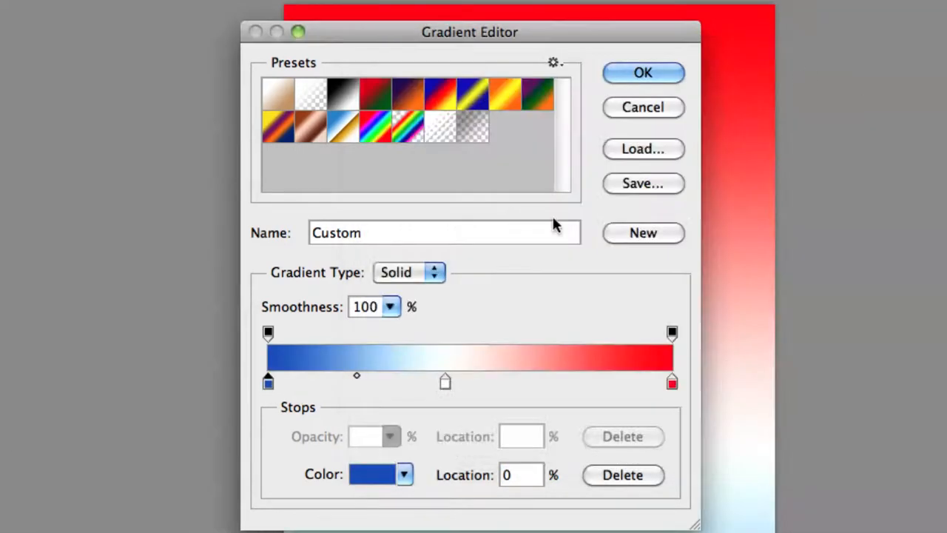
click(642, 74)
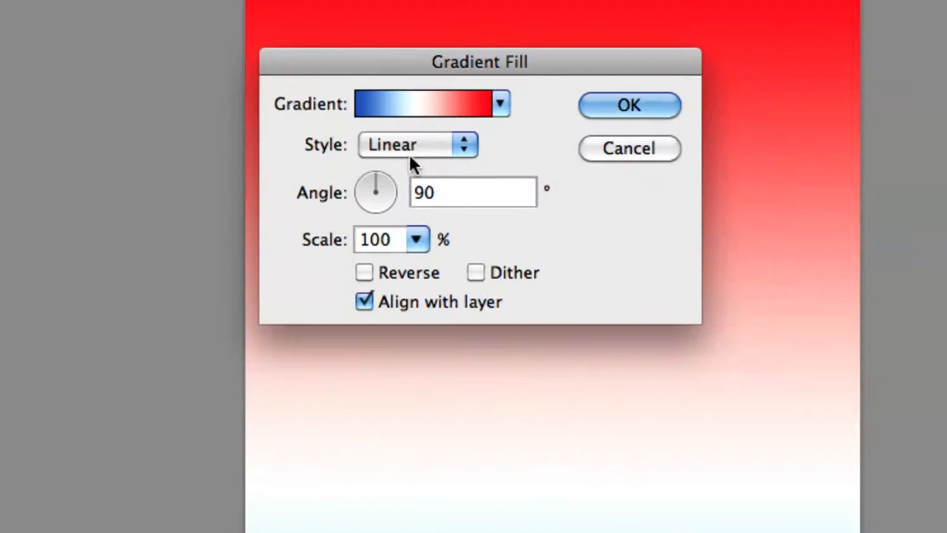
- Change the gradient fill's style to Angle and move its center up to the canvas's upper edge
click(411, 156)
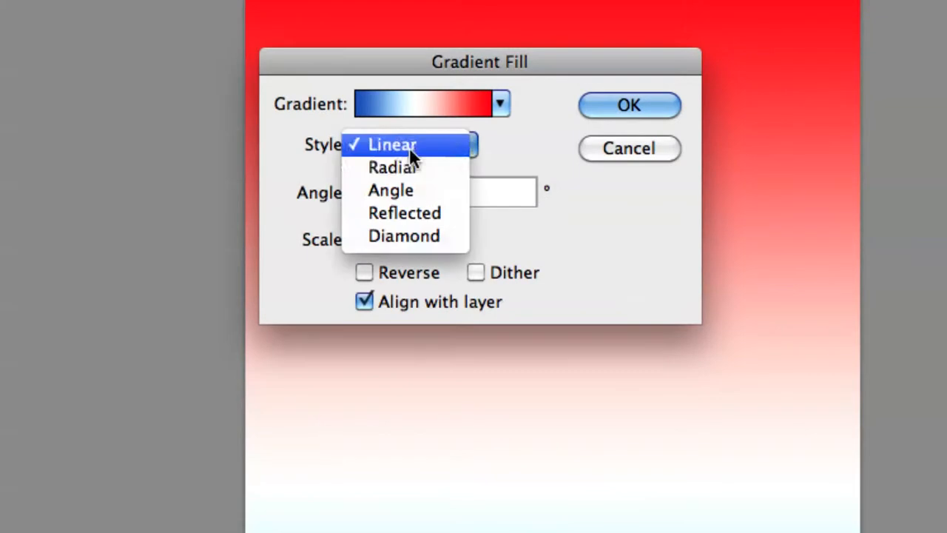
click(439, 190)
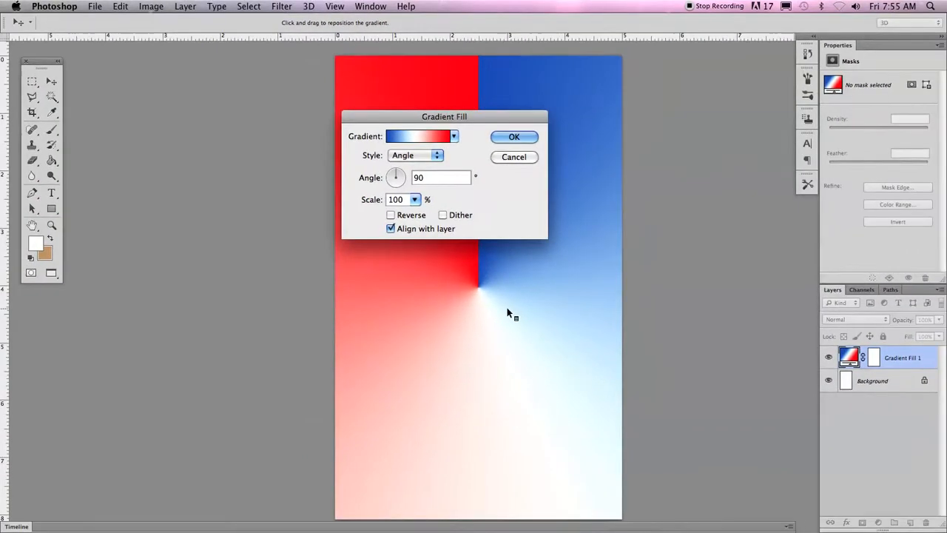
drag(496, 320, 477, 81)
- Switch the gradient fill to Linear style at a 144.46° angle, reposition it on the canvas, and apply it
click(437, 155)
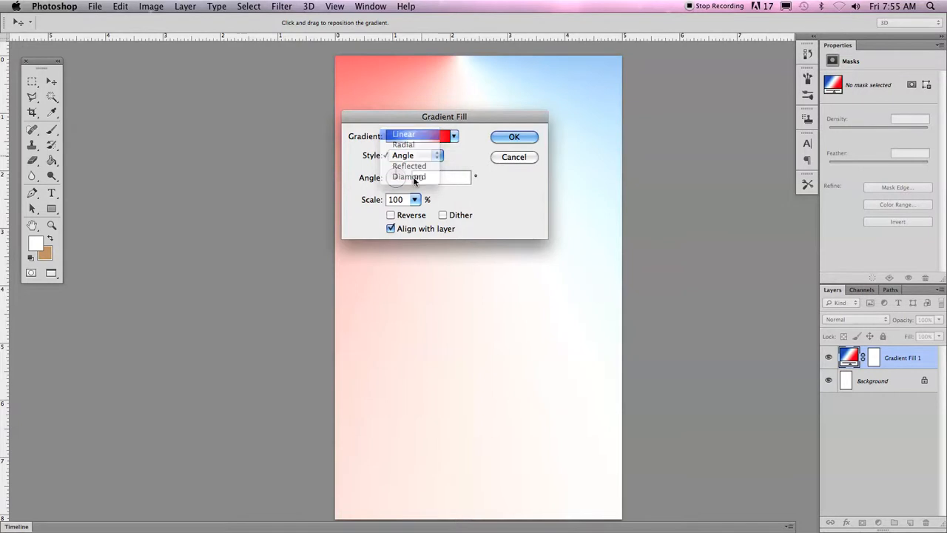
click(405, 134)
click(394, 176)
drag(459, 74, 538, 293)
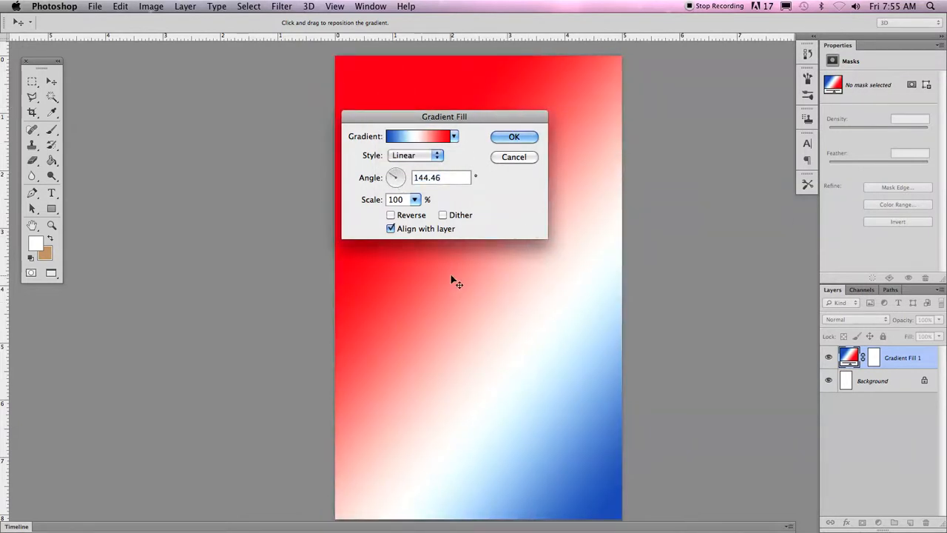
click(513, 138)
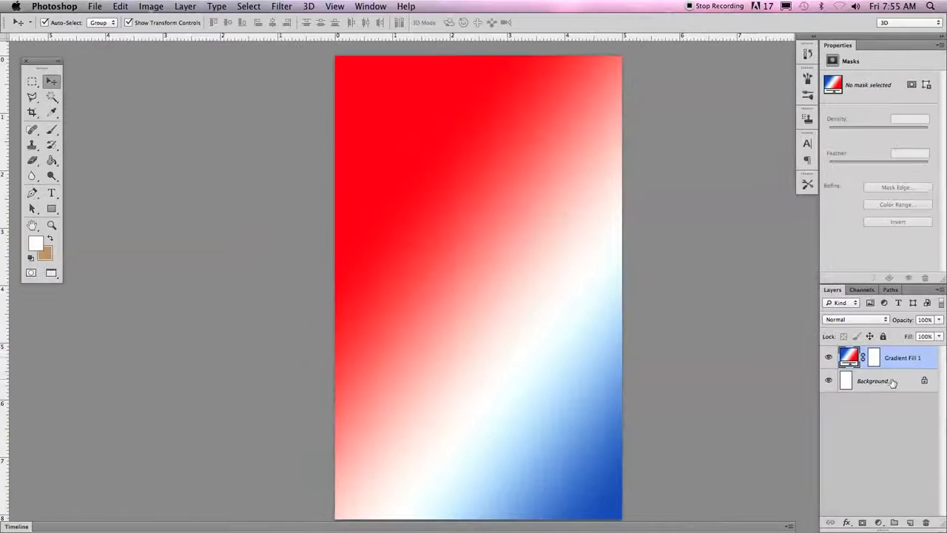
- Delete the gradient fill layer and add a pattern fill layer with the default name
drag(875, 335, 926, 523)
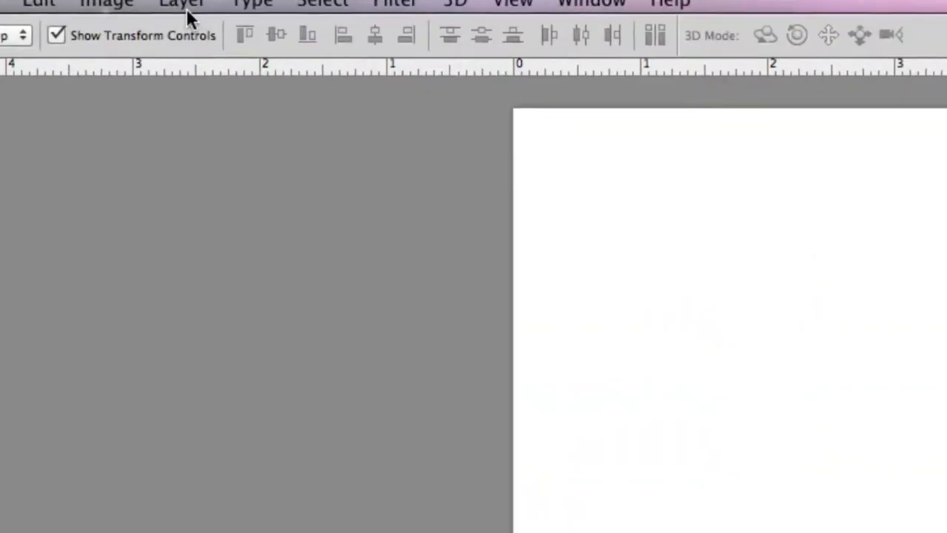
click(185, 6)
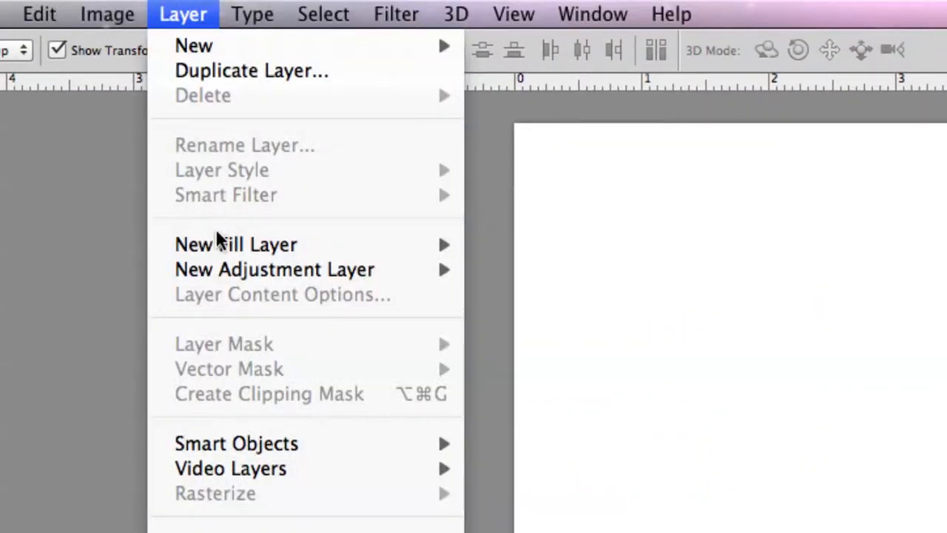
mouse_move(197, 243)
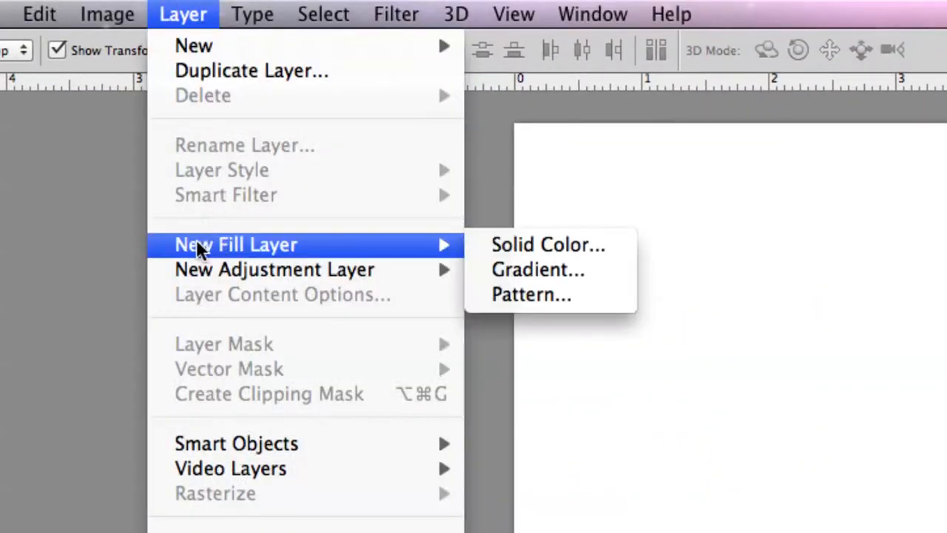
click(506, 293)
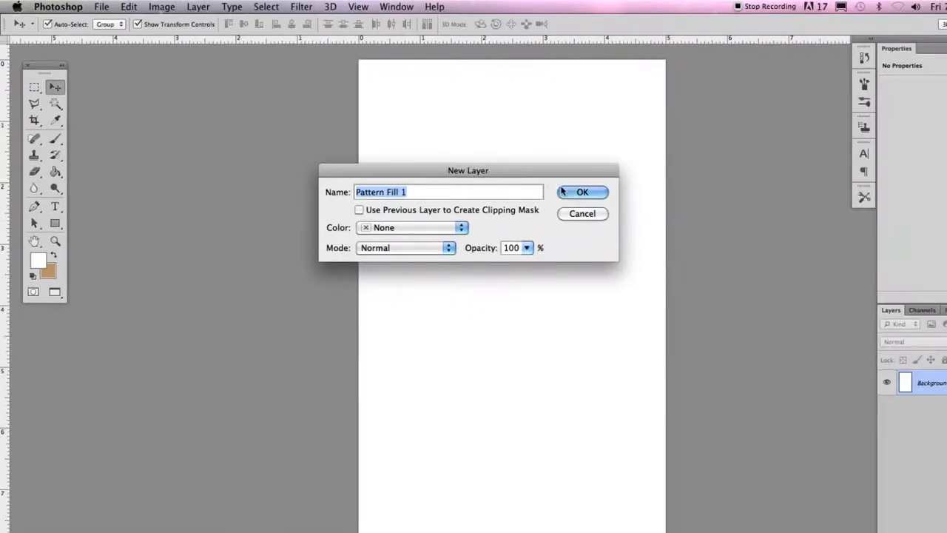
click(562, 191)
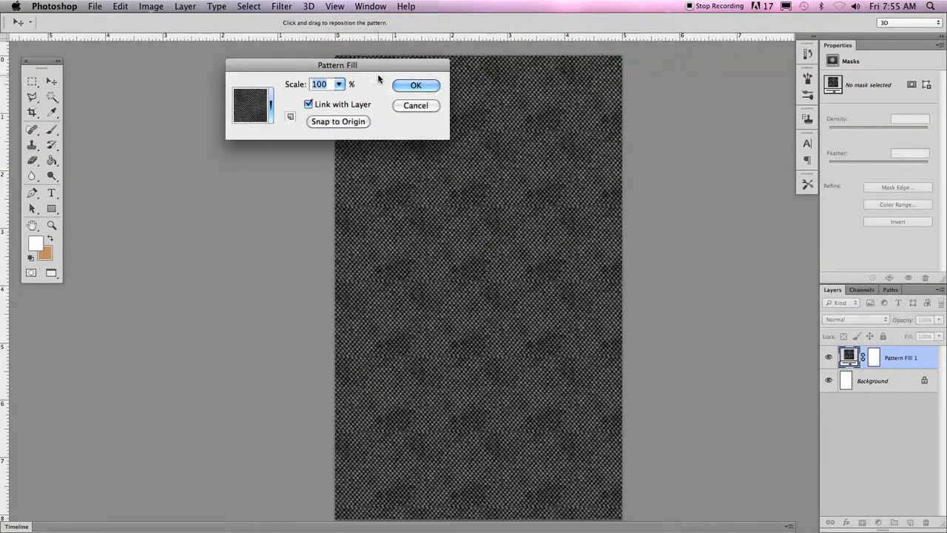
- Try the blue bubble pattern, choose the rainbow-striped pattern instead, reposition it on the canvas, and apply the pattern fill
drag(377, 73, 299, 152)
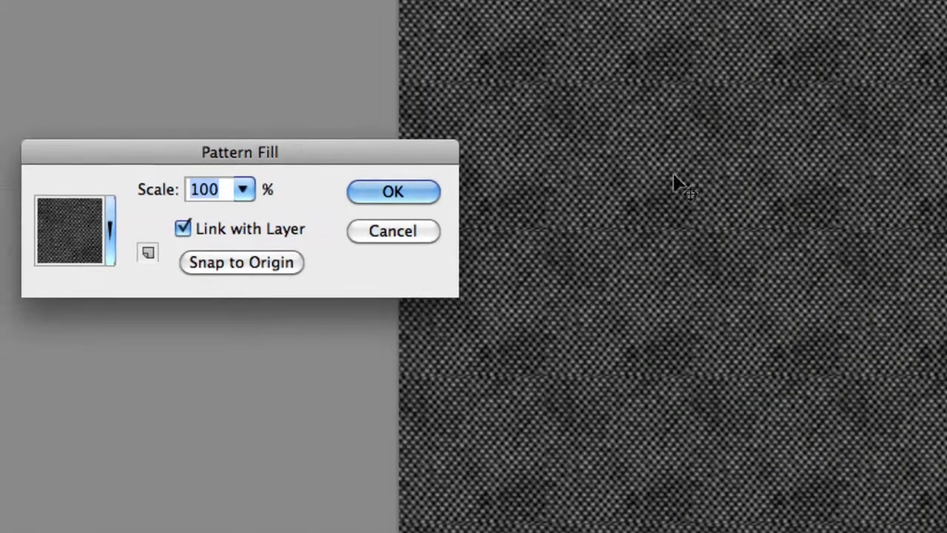
drag(389, 152, 416, 138)
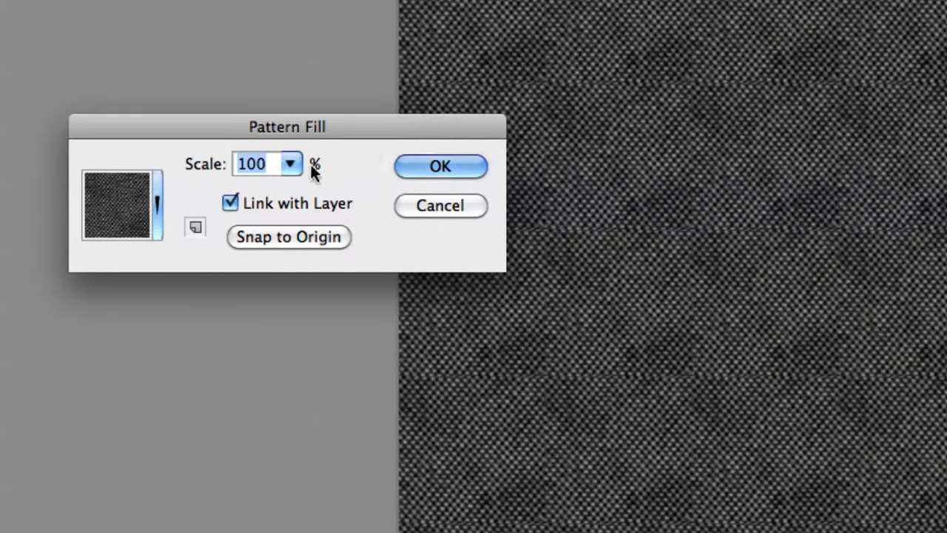
click(158, 200)
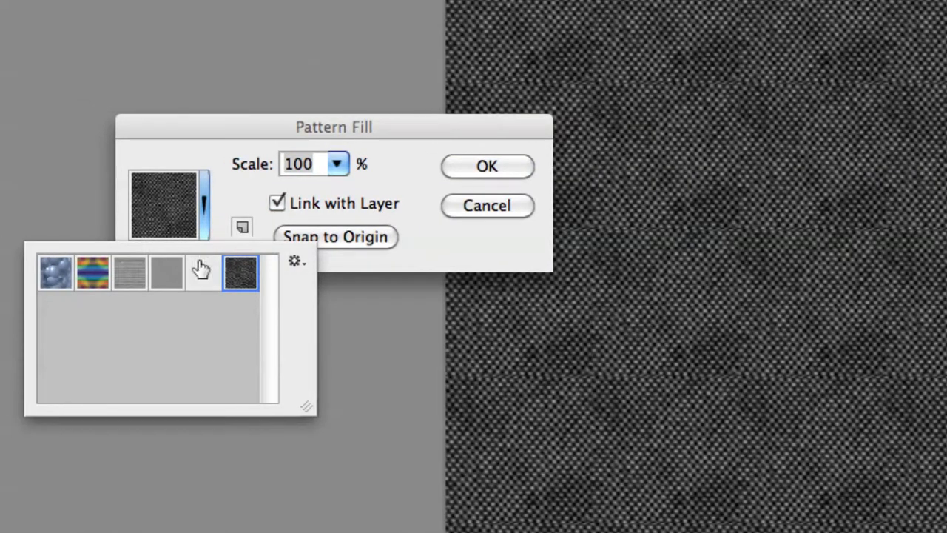
click(57, 275)
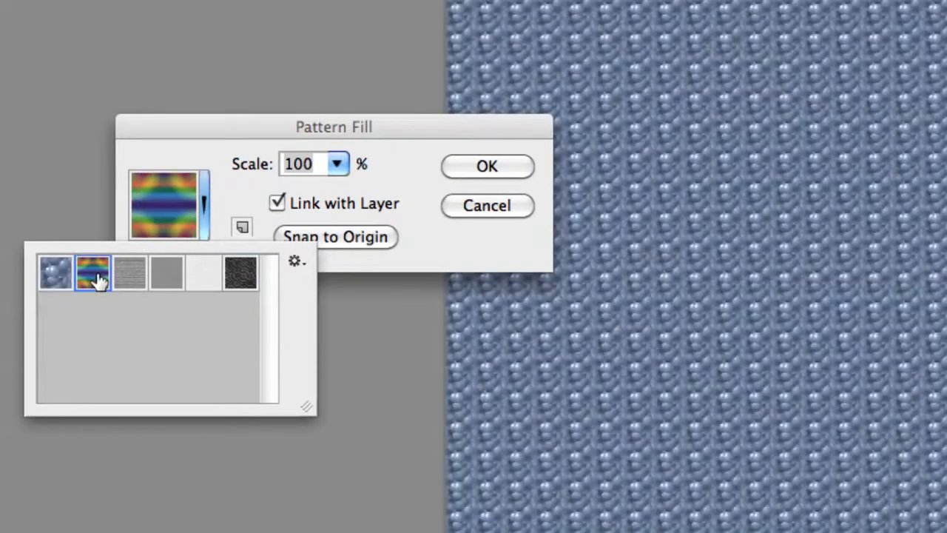
click(94, 274)
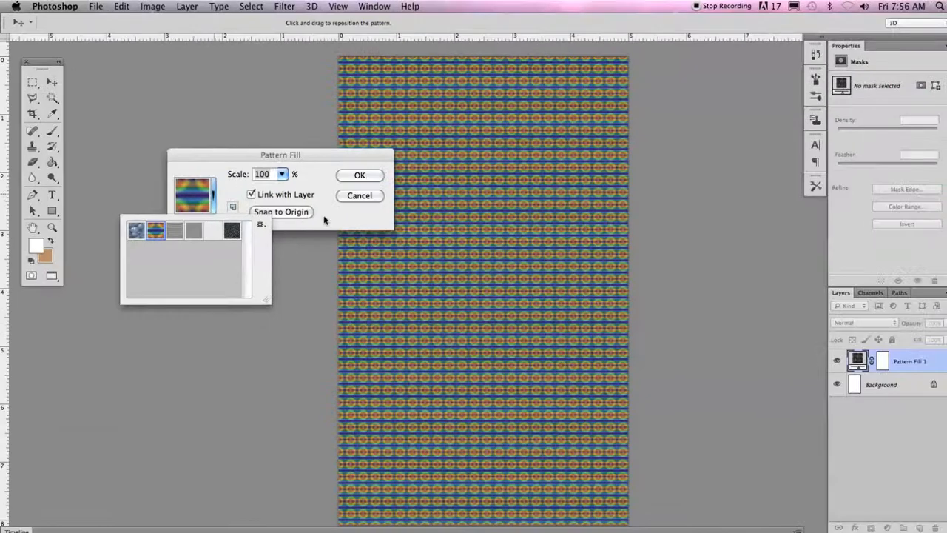
click(323, 217)
drag(435, 246, 451, 148)
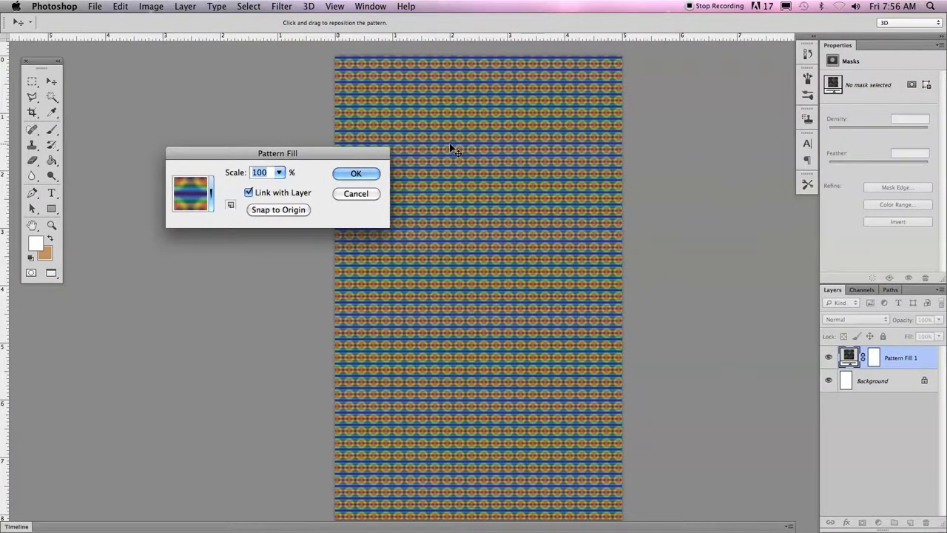
click(352, 173)
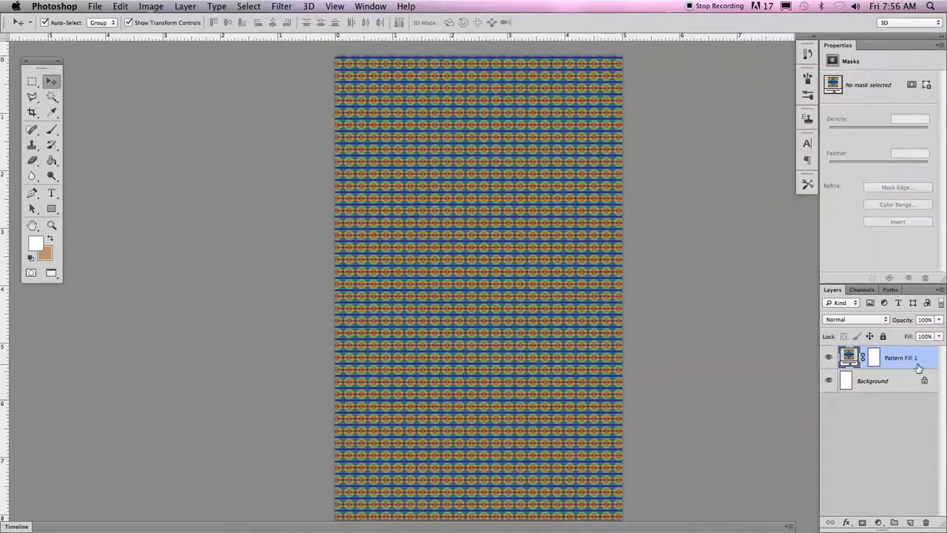
- Delete the pattern fill layer and return the document to the standard windowed screen mode
drag(917, 368, 926, 520)
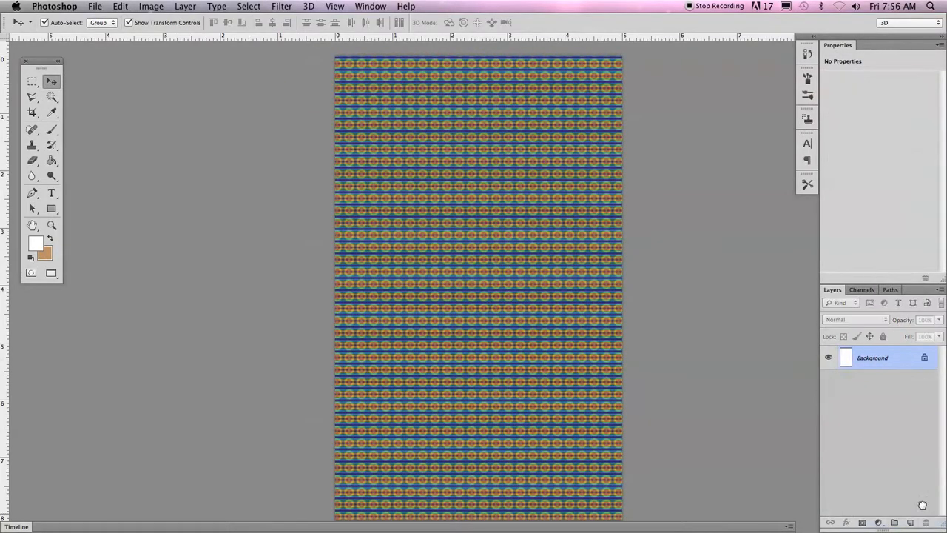
drag(927, 521, 925, 522)
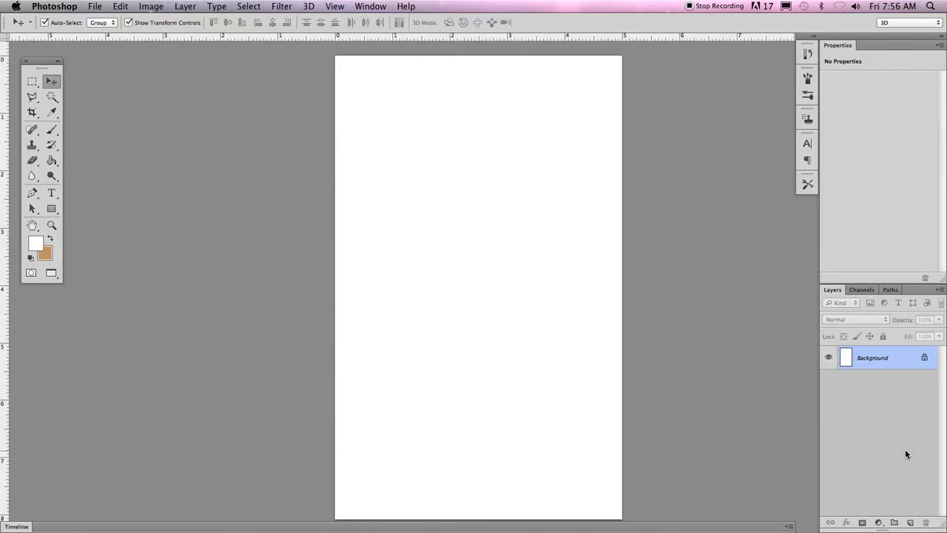
key(f)
key(f)
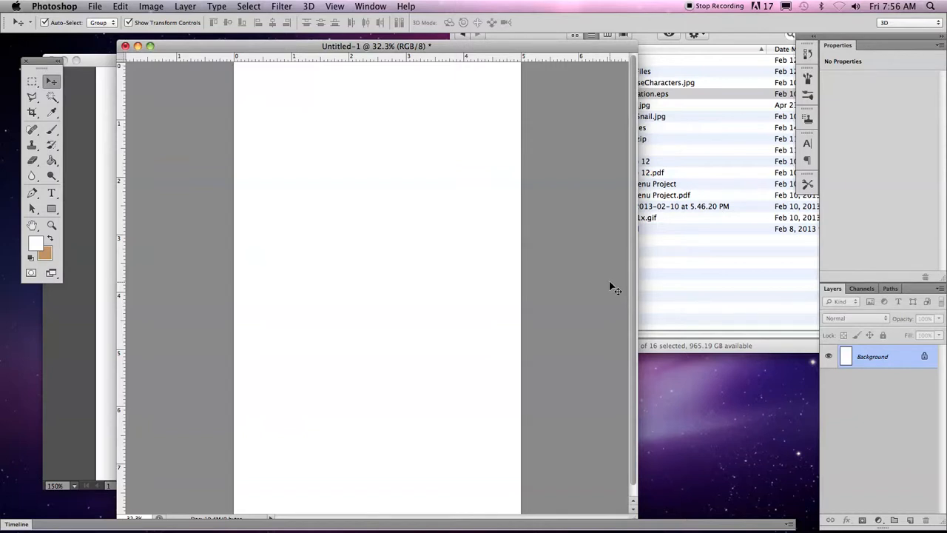
- Switch to Finder and preview Photo.jpg and Illustration.eps in the Exercise Files folder
click(688, 150)
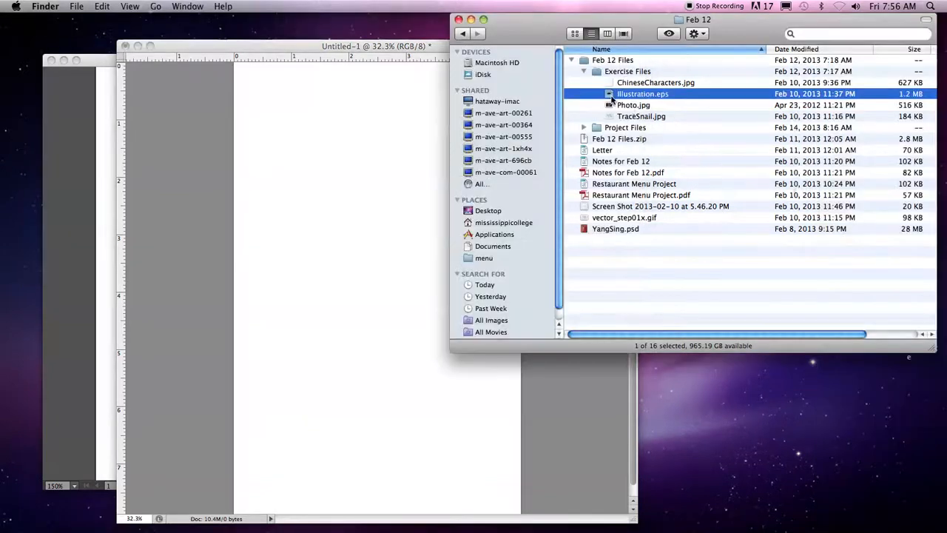
click(644, 105)
key(space)
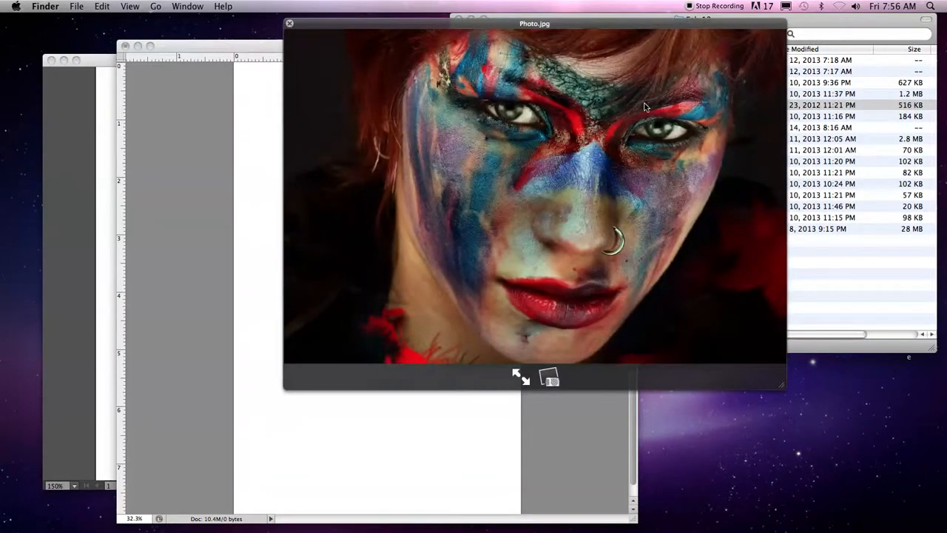
key(space)
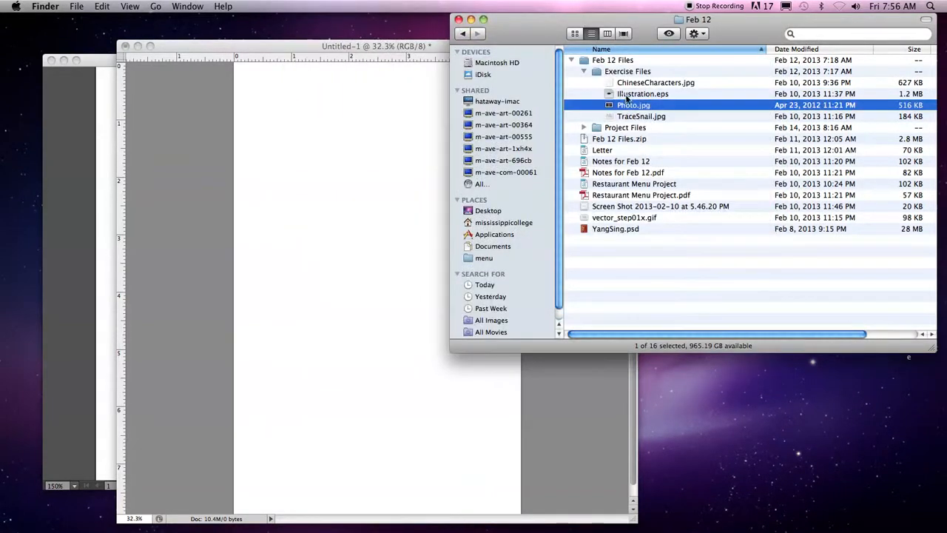
click(627, 95)
key(space)
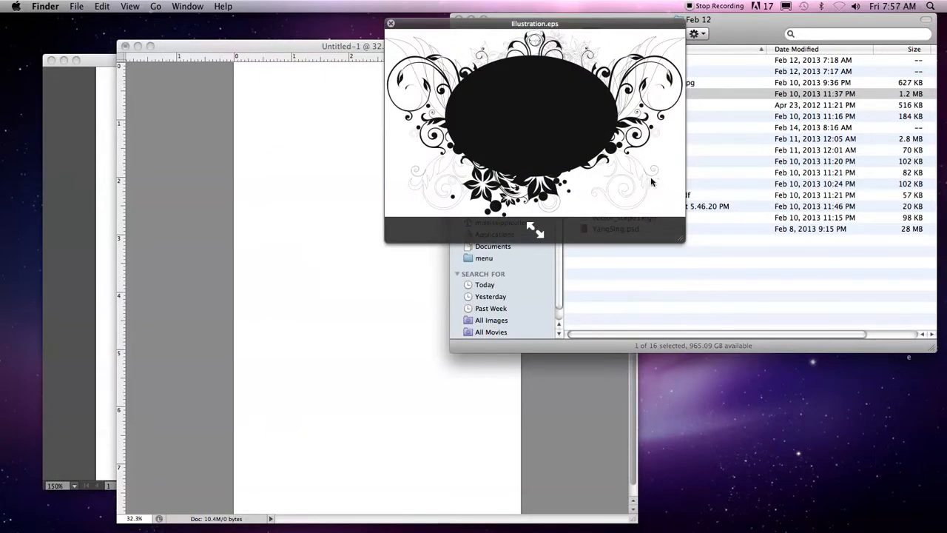
key(space)
- Open Photo.jpg from Finder in Photoshop and detach it into its own floating window
click(625, 105)
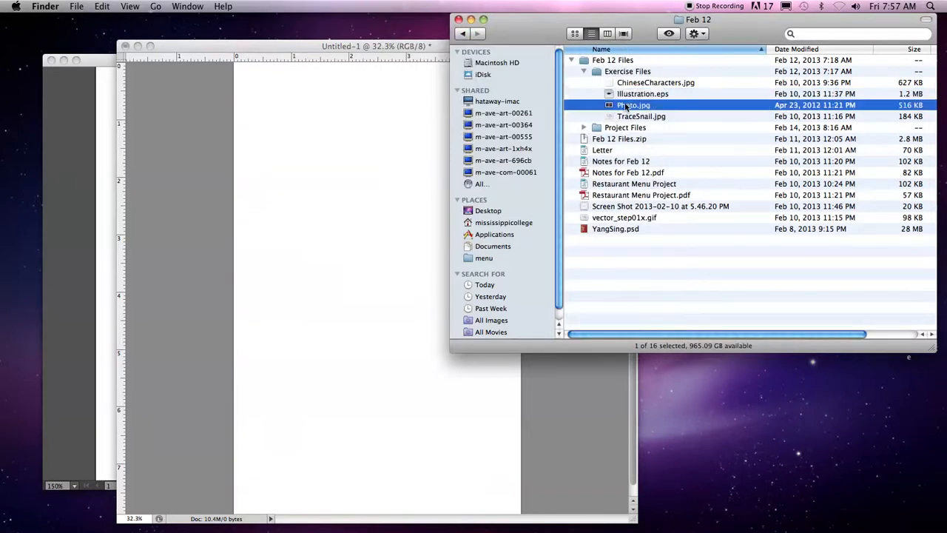
mouse_move(511, 519)
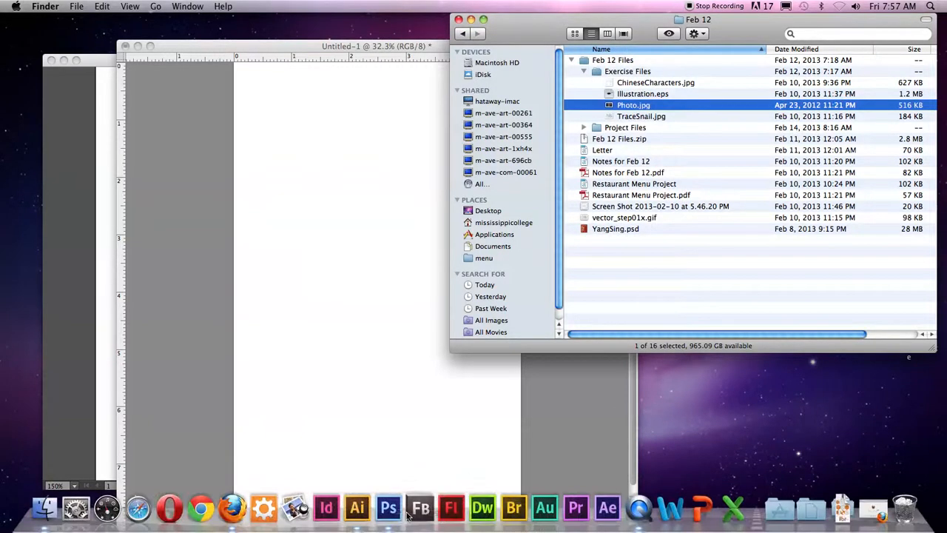
drag(418, 515, 389, 509)
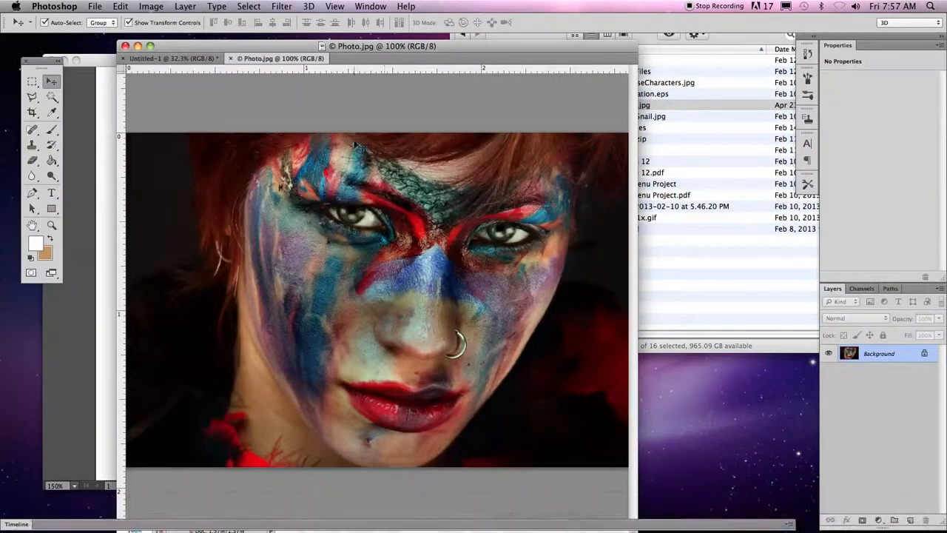
drag(280, 57, 551, 106)
- Copy the photo into Untitled-1 and enlarge it to about 169% so it nearly spans the canvas width
drag(454, 188, 309, 219)
drag(414, 277, 518, 332)
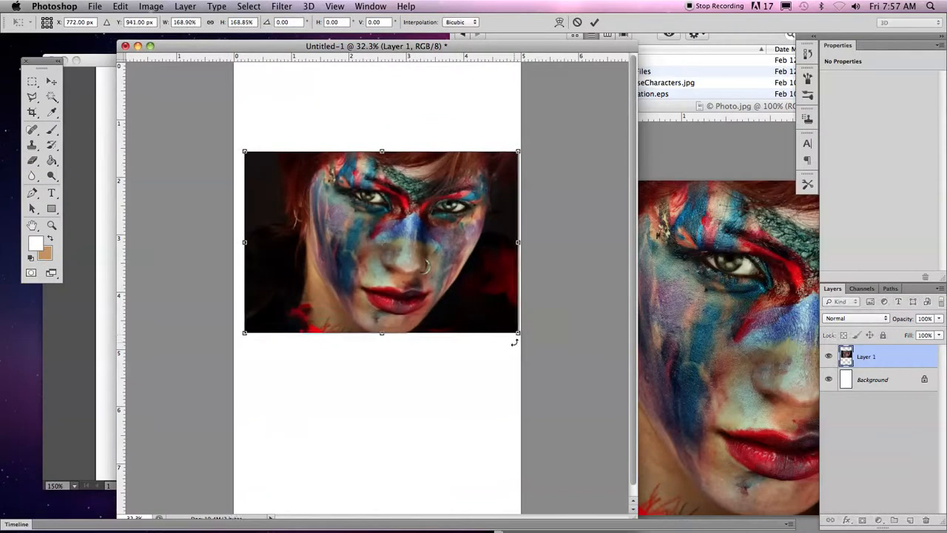
key(Return)
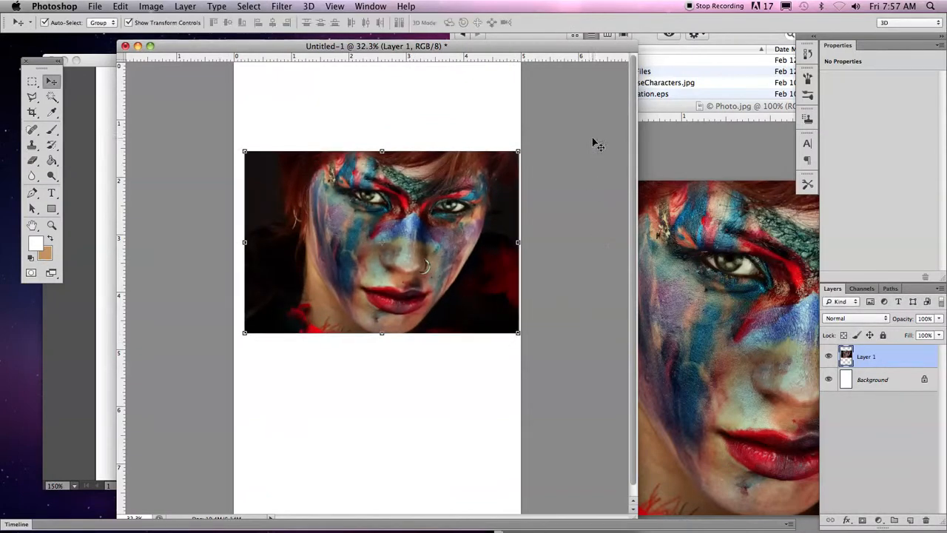
- Switch to Illustrator, select all the floral oval artwork in Illustration.eps, and copy it
click(107, 251)
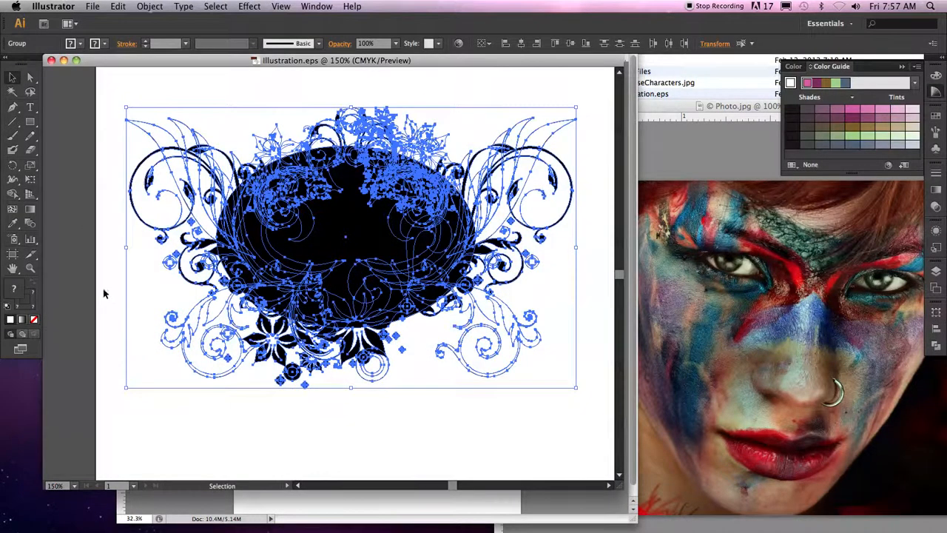
click(122, 322)
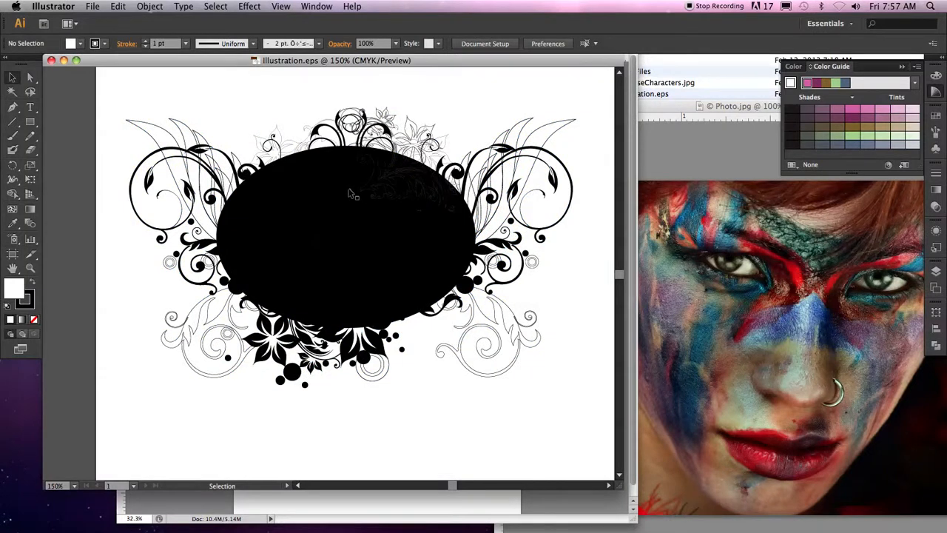
drag(119, 107, 588, 439)
key(a)
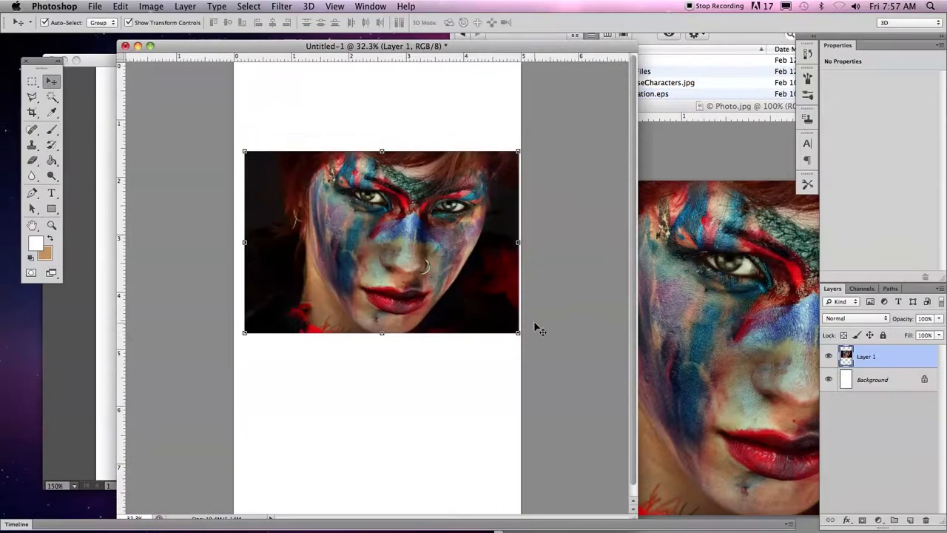
- Back in Photoshop, show Untitled-1 in full screen with menus and paste the copied artwork as Pixels
key(f)
click(429, 387)
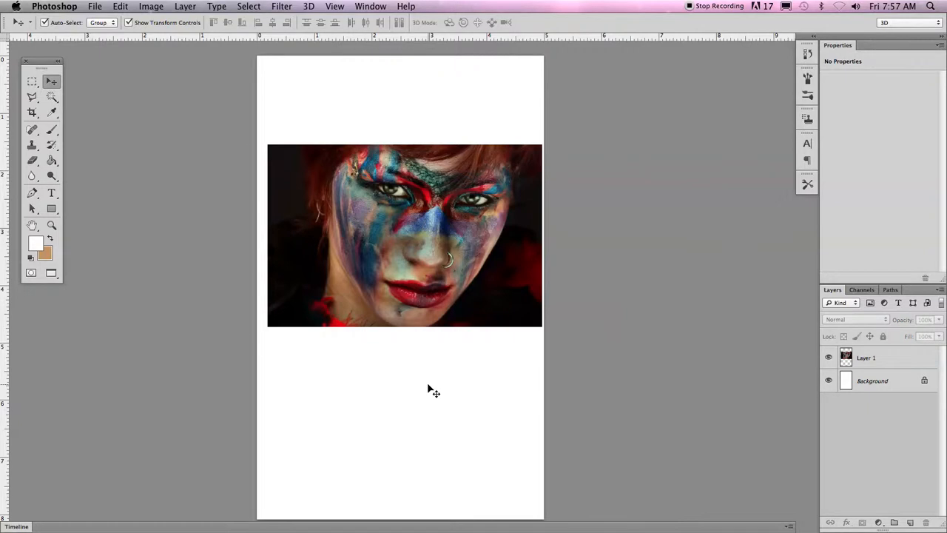
key(super+v)
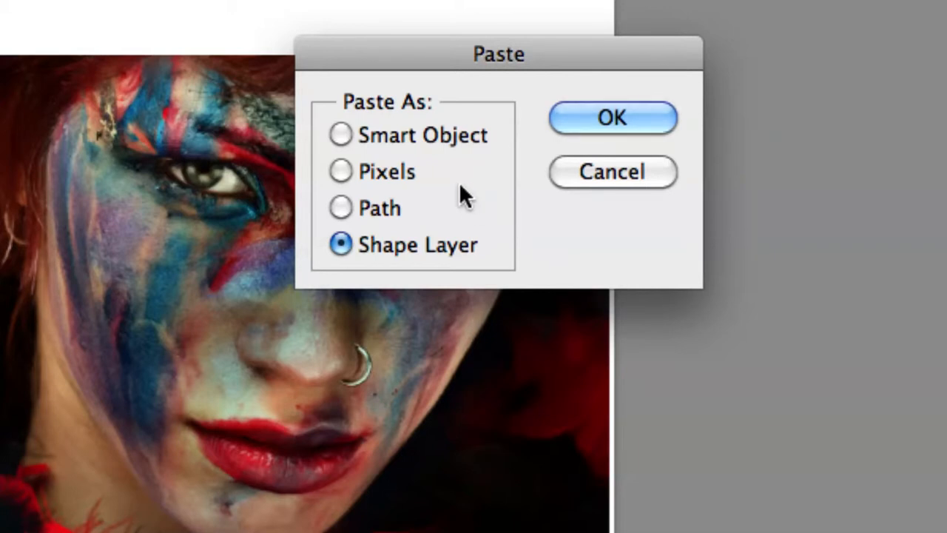
click(369, 175)
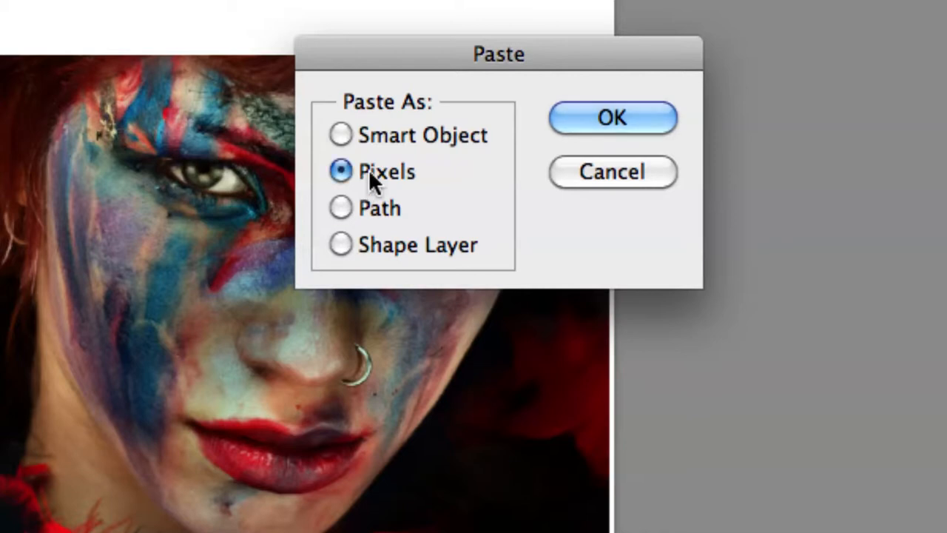
click(599, 122)
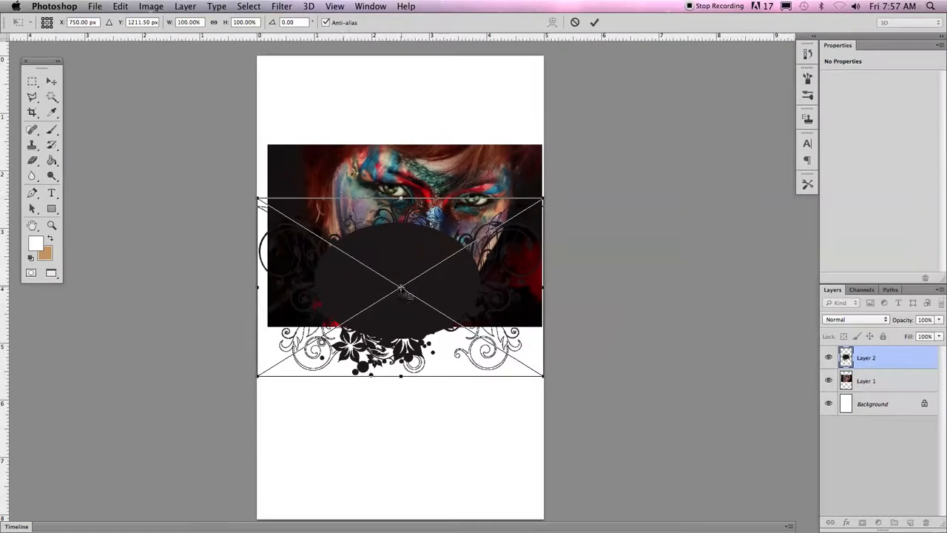
- Scale the pasted artwork to 98.40%, commit the placement, and move it up over the face photo
drag(442, 282, 439, 352)
mouse_move(537, 268)
mouse_down()
mouse_move(488, 303)
mouse_move(534, 270)
mouse_up()
drag(435, 354, 438, 326)
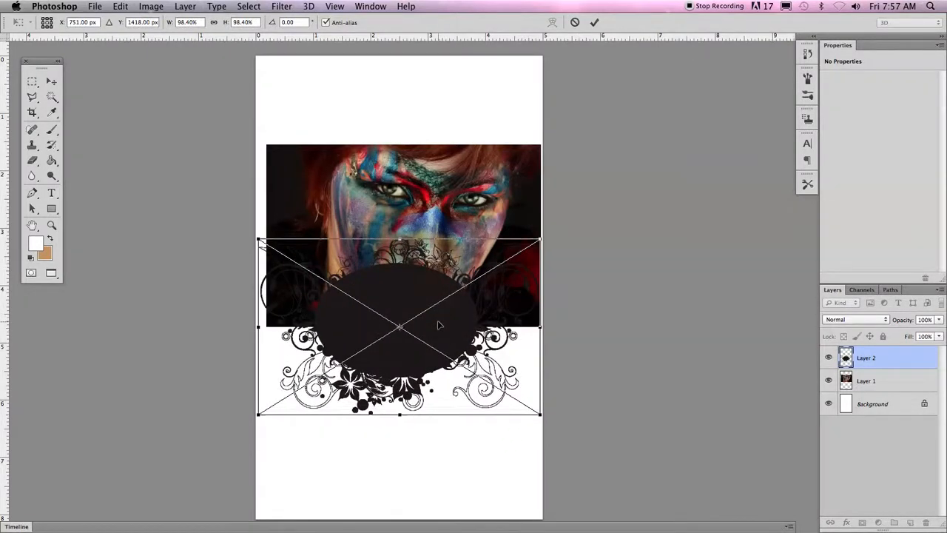
key(Return)
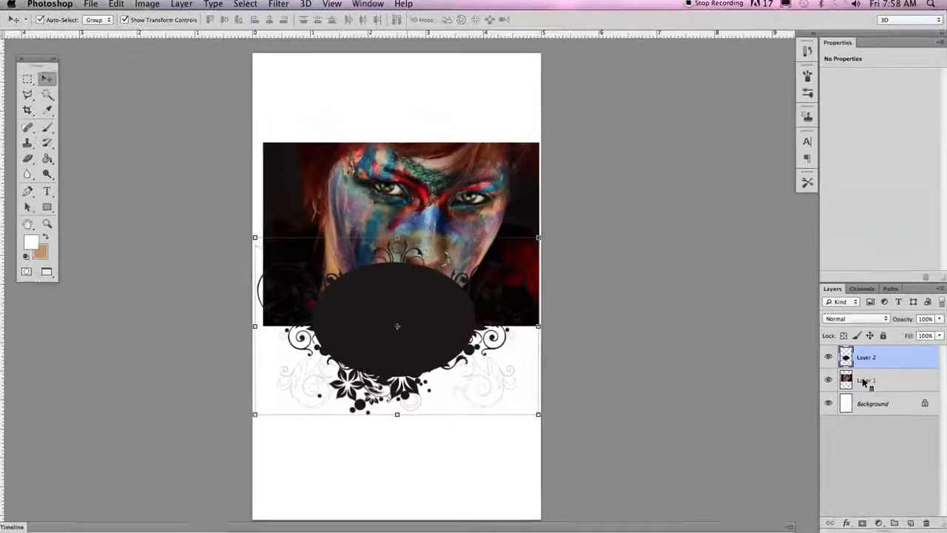
drag(406, 310, 409, 215)
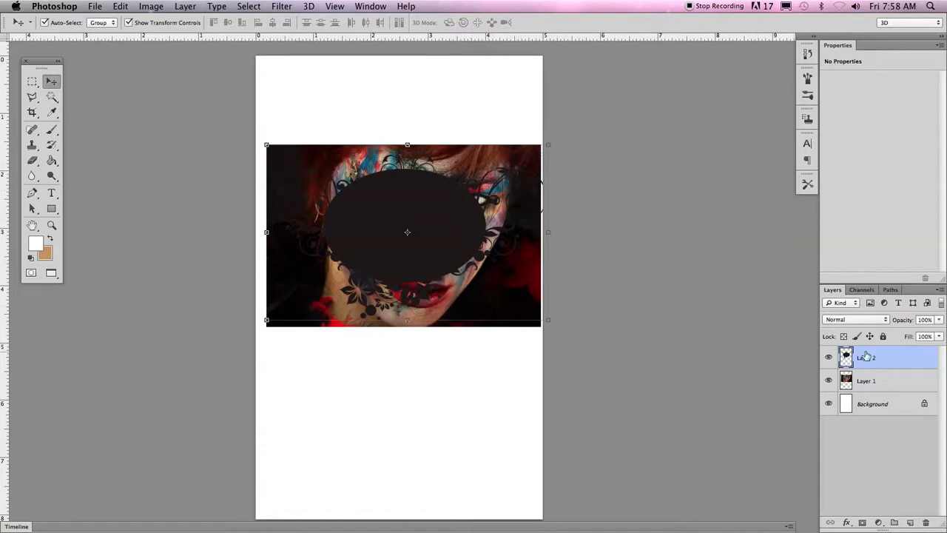
- With the Layers panel floated and enlarged beside the canvas, move Layer 1 above Layer 2 and clip it to Layer 2 with a clipping mask
drag(825, 294, 567, 137)
drag(752, 284, 765, 392)
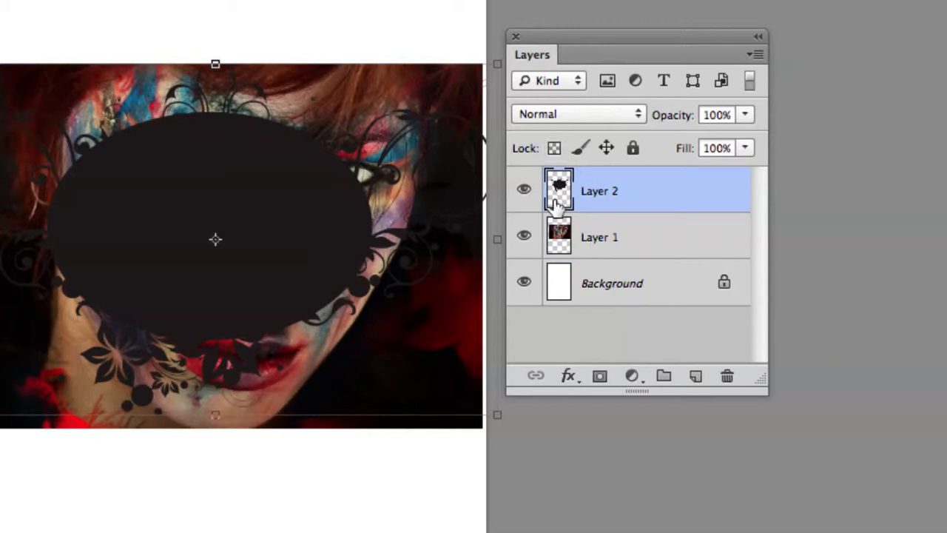
drag(589, 239, 587, 178)
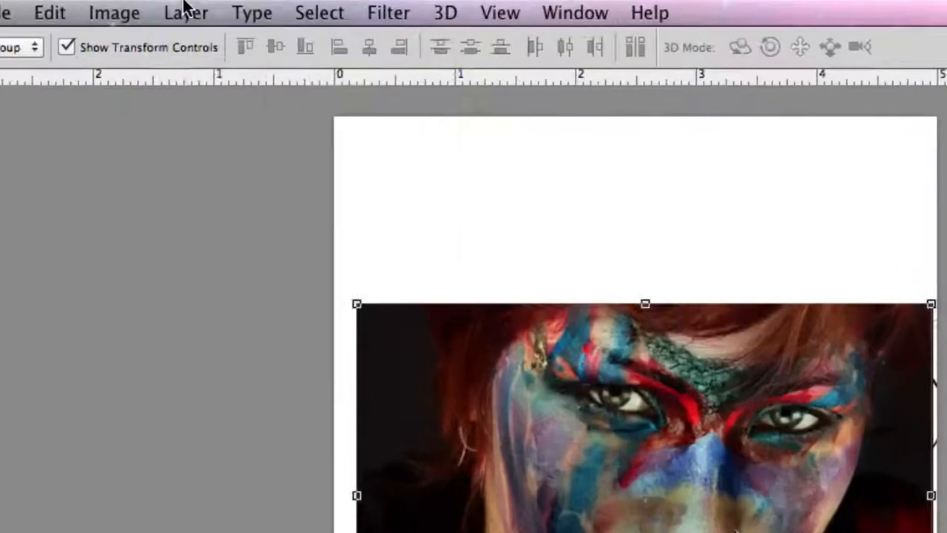
click(184, 5)
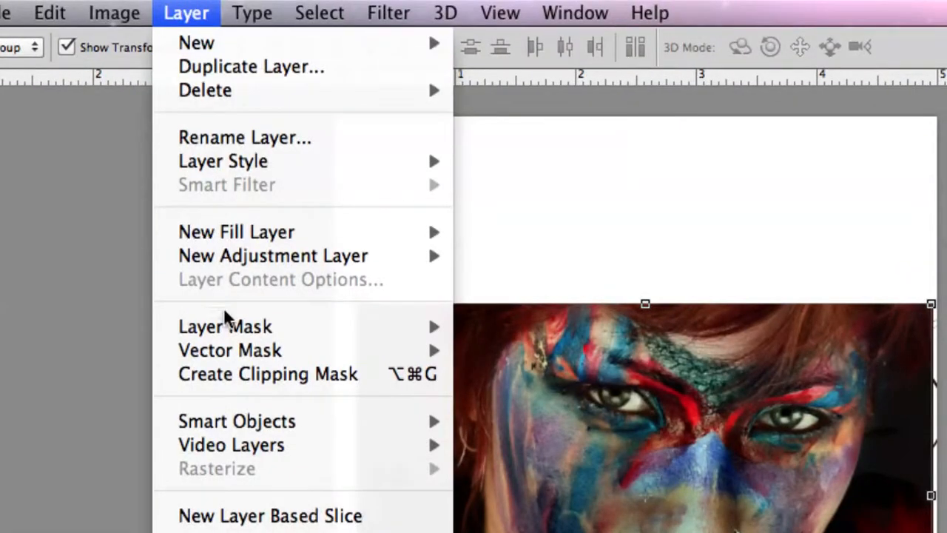
click(237, 375)
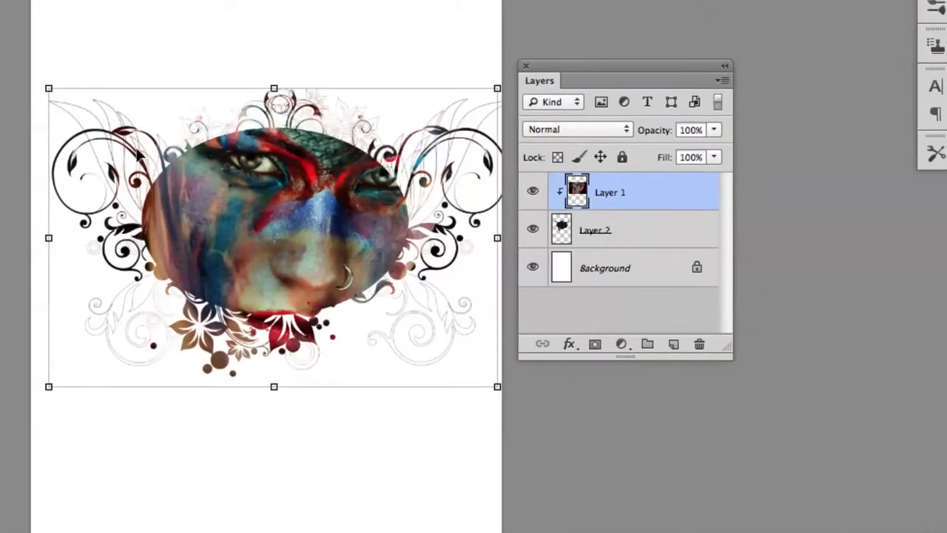
- Reposition the Layer 2 artwork slightly up and to the left beneath the clipped photo
click(594, 230)
mouse_move(352, 245)
mouse_down()
mouse_move(352, 255)
mouse_move(375, 255)
mouse_move(341, 248)
mouse_up()
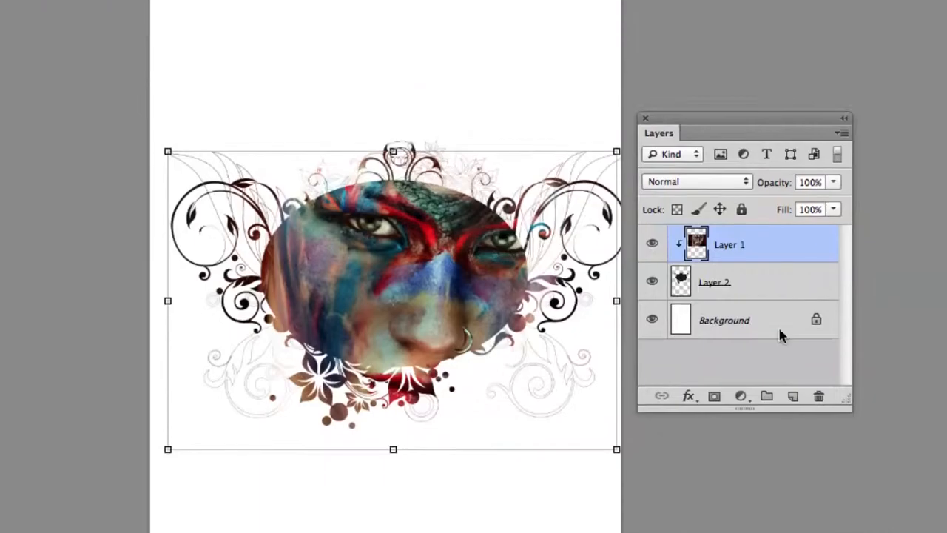
click(757, 290)
drag(501, 425, 513, 396)
drag(509, 283, 485, 298)
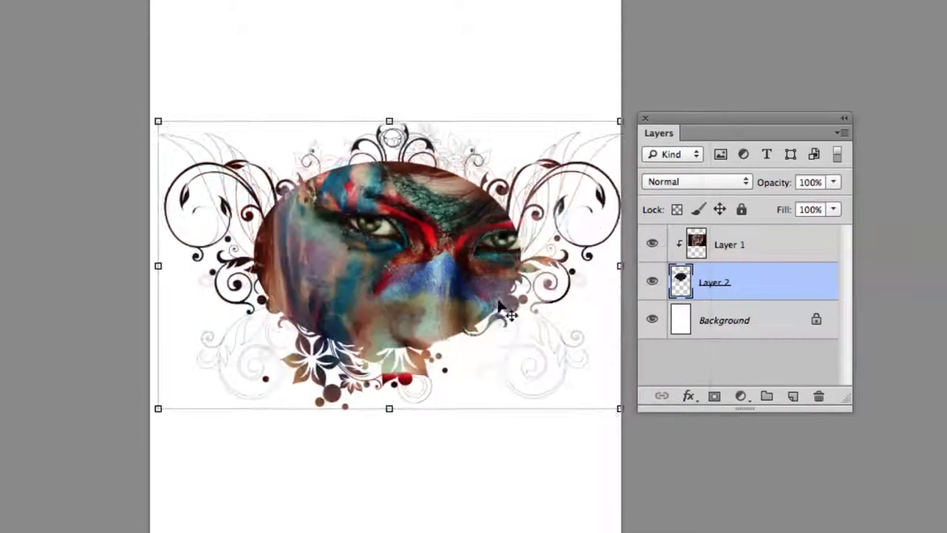
- Reposition the clipped face photo on Layer 1 within the floral artwork, with both eyes and the nose inside the oval
click(750, 248)
drag(512, 265, 464, 220)
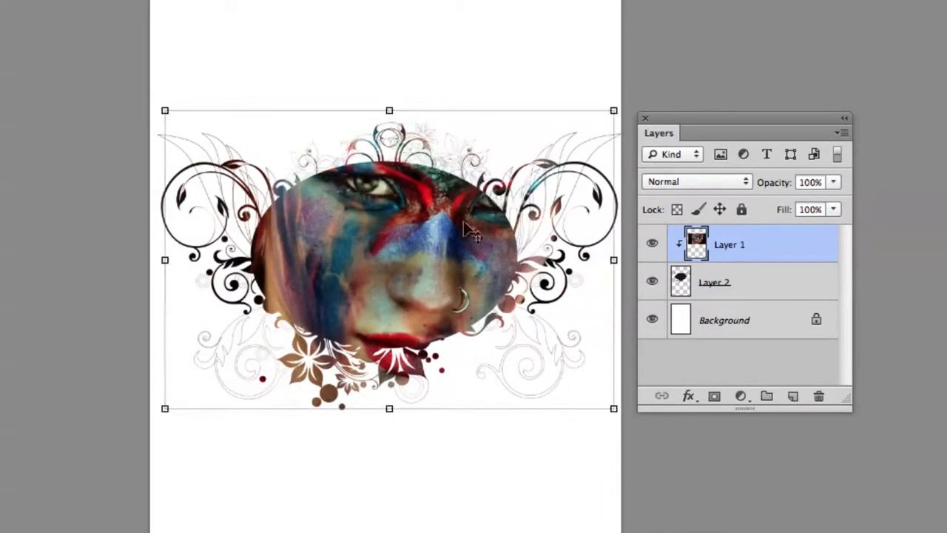
drag(427, 267, 424, 286)
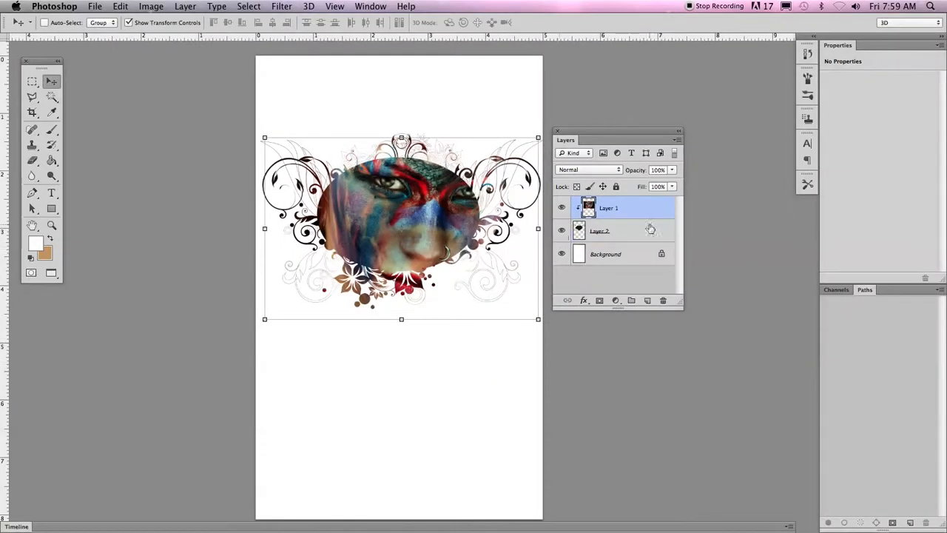
- Delete Layer 1 and Layer 2 together, keeping only the Background layer
shift+click(787, 274)
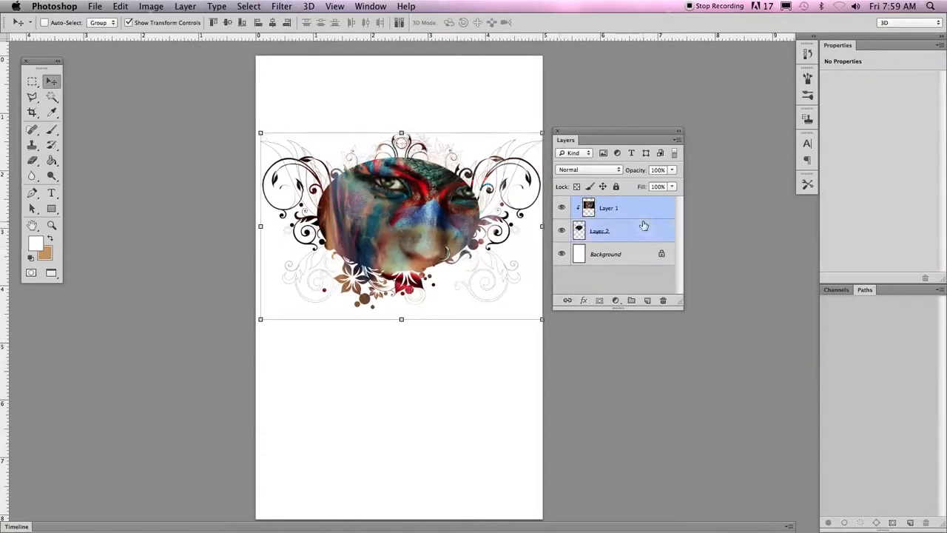
key(Delete)
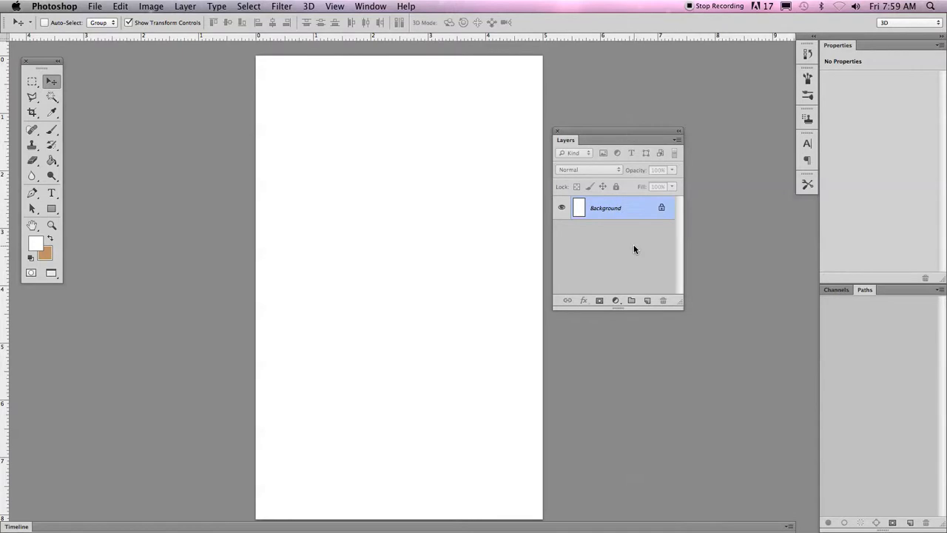
- Detach Paths from the Channels group and float it directly beside the Layers panel, near the canvas
drag(598, 130, 626, 236)
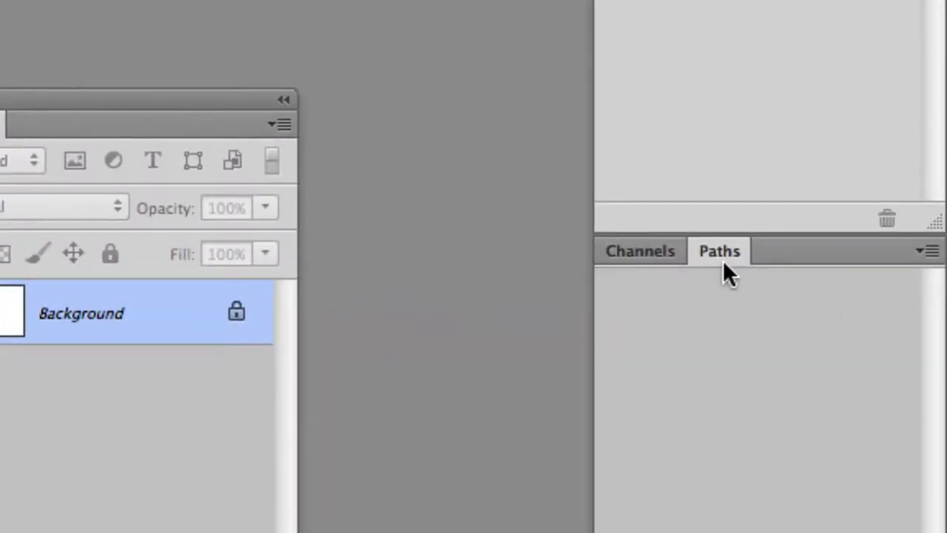
drag(723, 257, 347, 104)
right_click(198, 107)
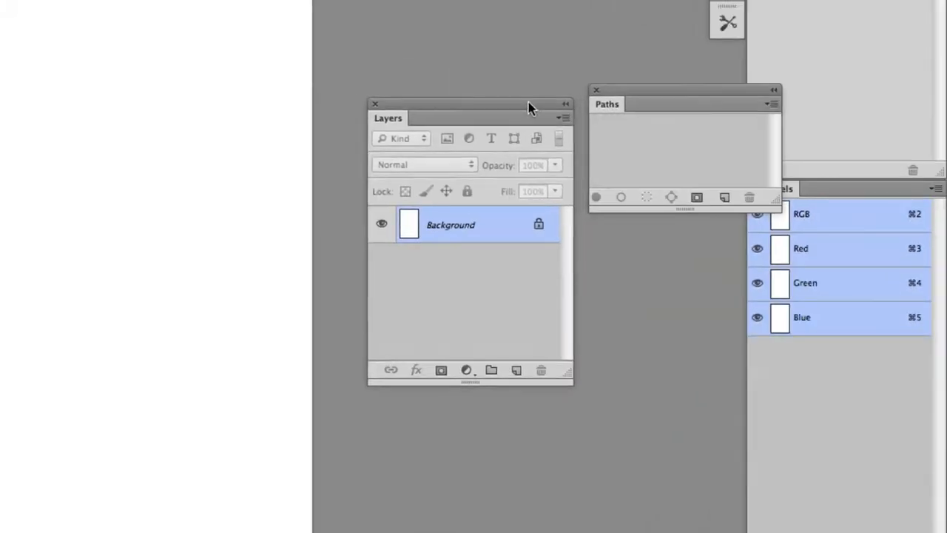
click(522, 107)
drag(525, 110, 509, 89)
drag(630, 99, 600, 94)
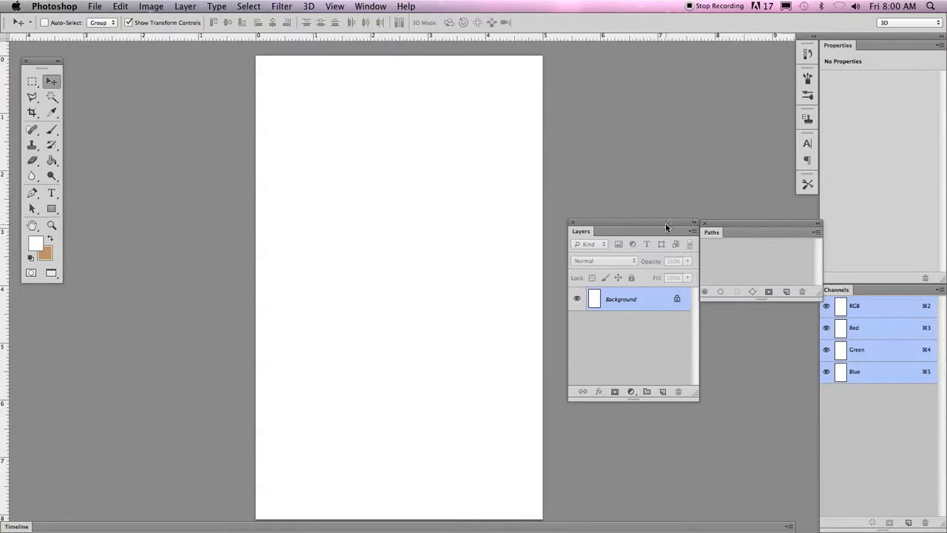
drag(716, 225, 722, 228)
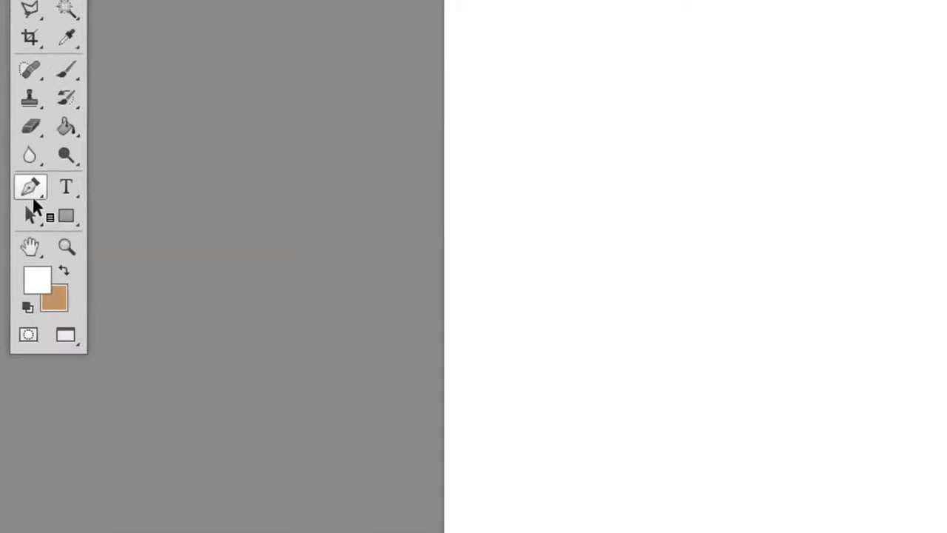
- Examine which tools are grouped with the Pen Tool, the Path Selection Tool and the Rectangle Tool
click(22, 185)
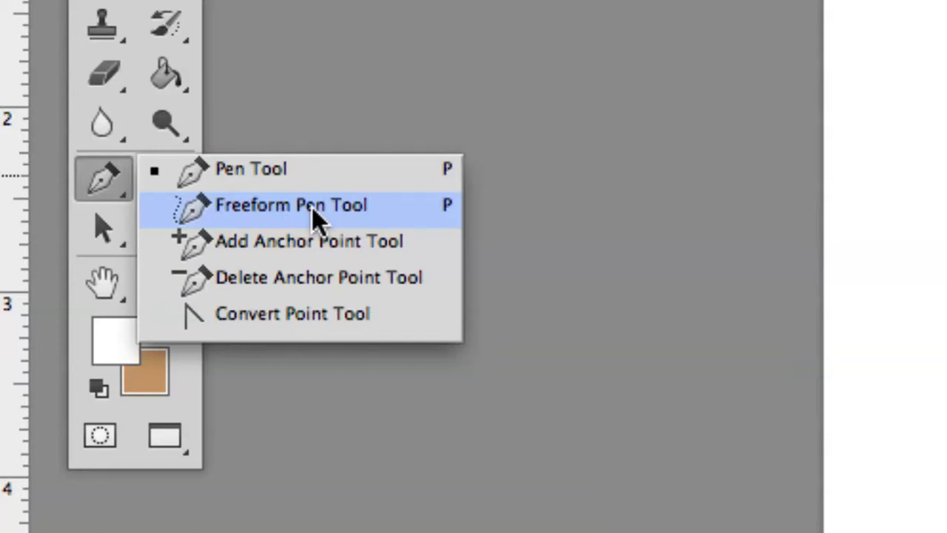
click(112, 197)
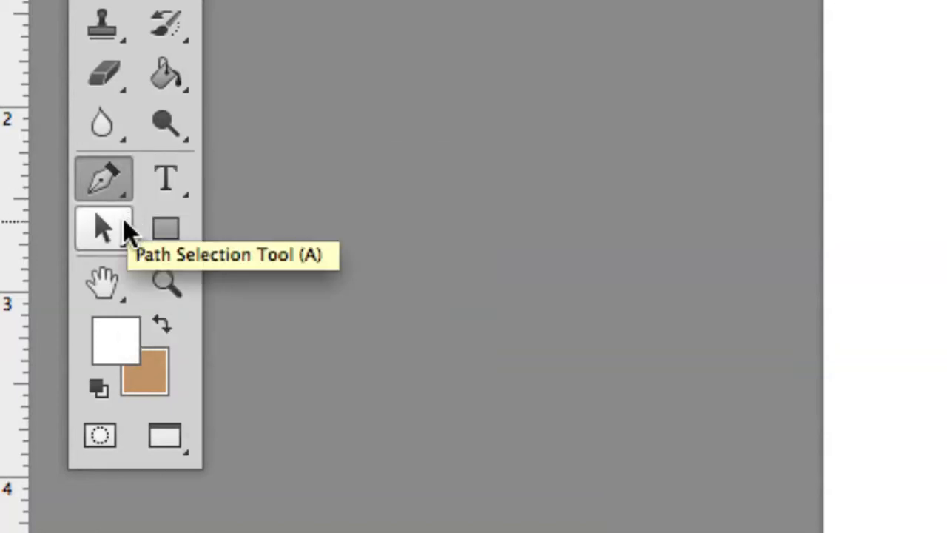
click(127, 227)
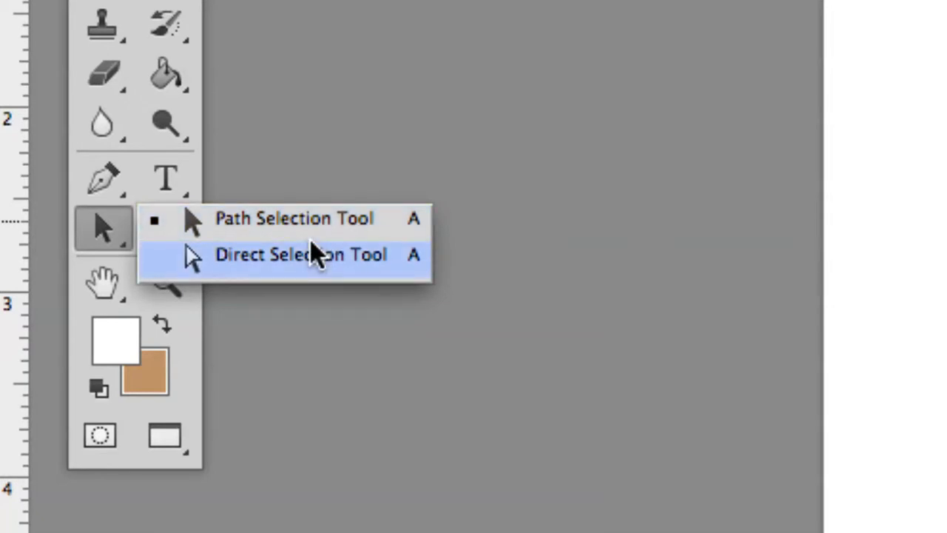
click(109, 235)
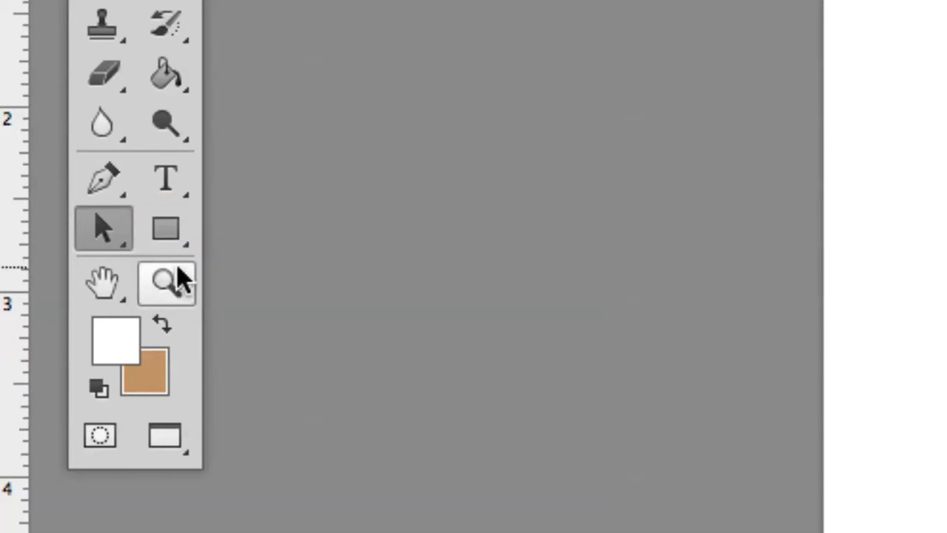
click(171, 237)
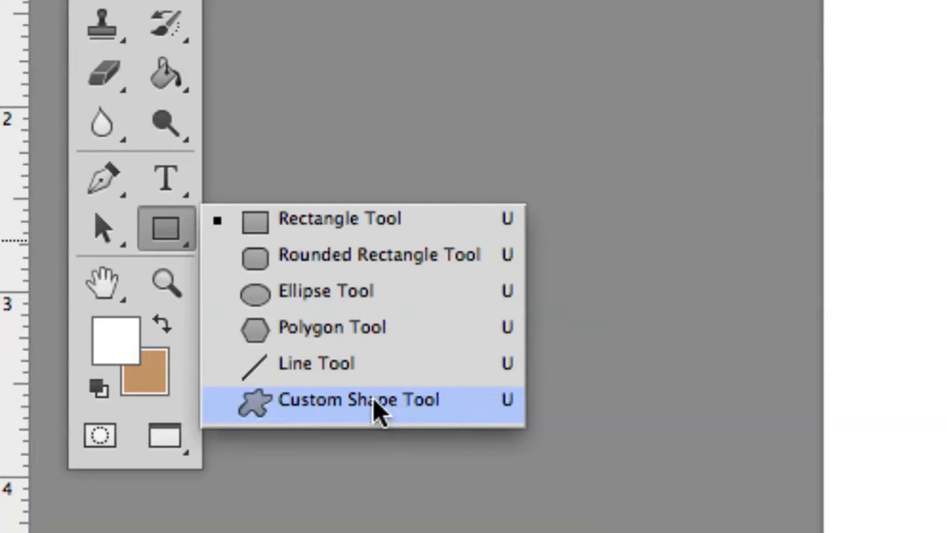
click(177, 228)
- Choose the Rectangle Tool and set its tool mode to Shape
click(165, 231)
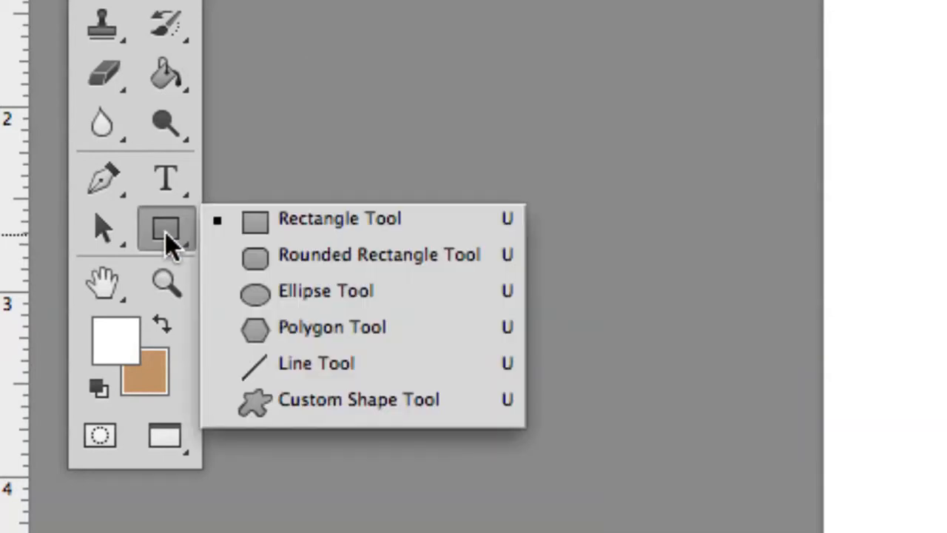
click(241, 222)
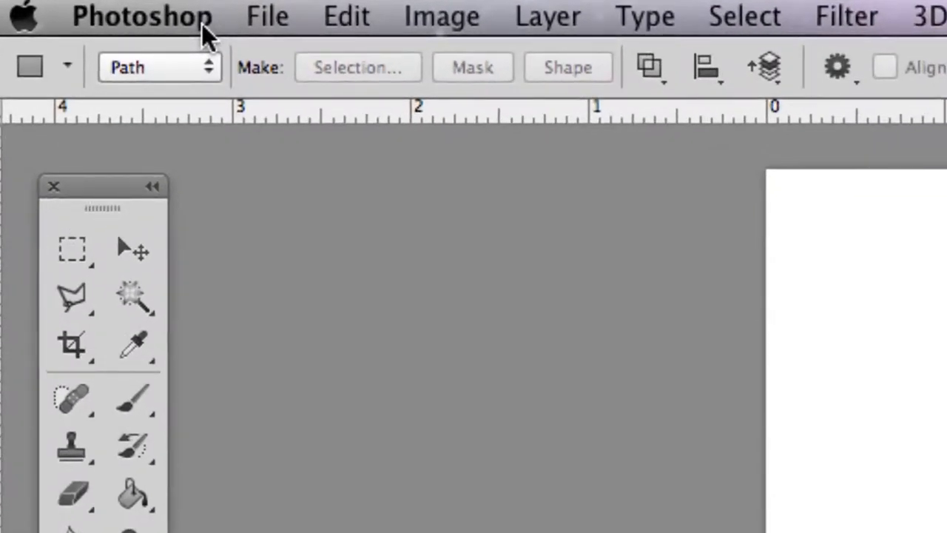
click(207, 64)
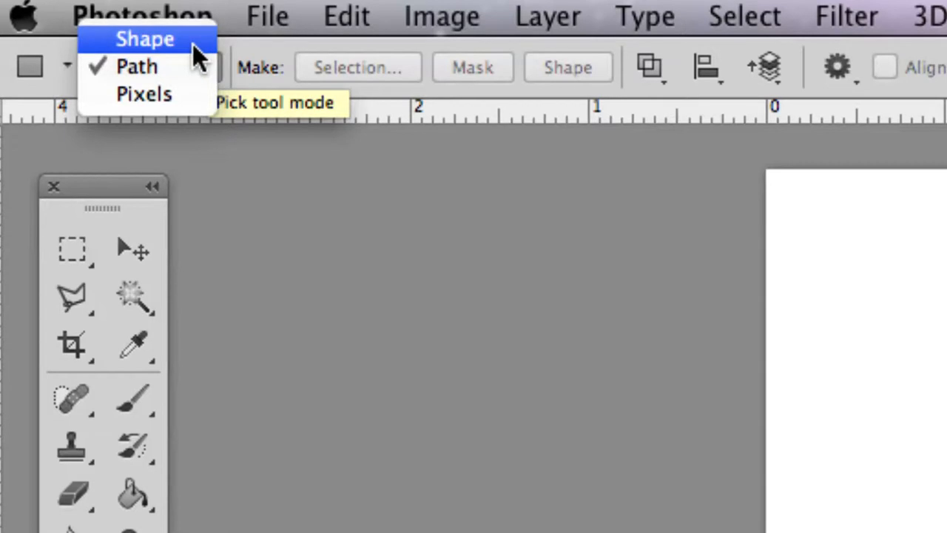
click(193, 45)
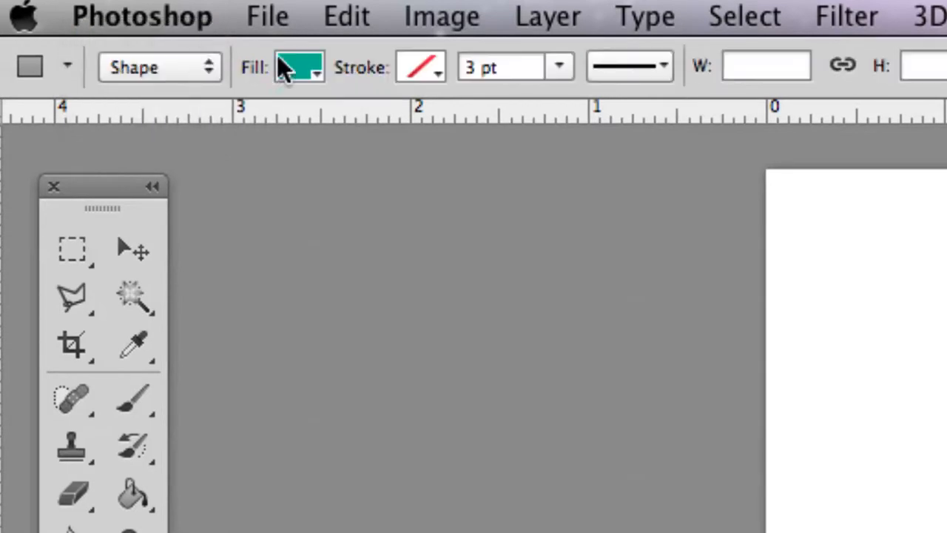
- Examine the fill and stroke color choices available for the Rectangle Tool in Shape mode
click(305, 66)
click(418, 65)
click(418, 64)
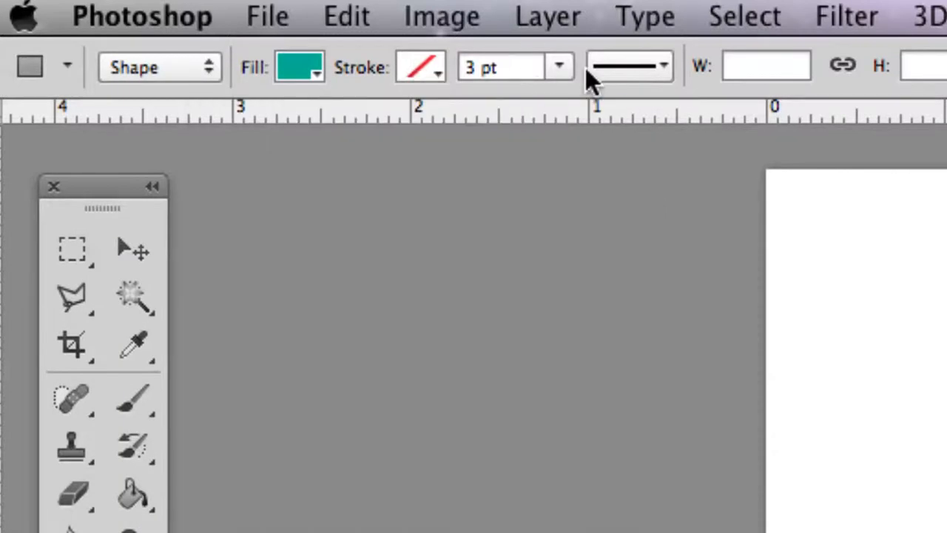
click(306, 70)
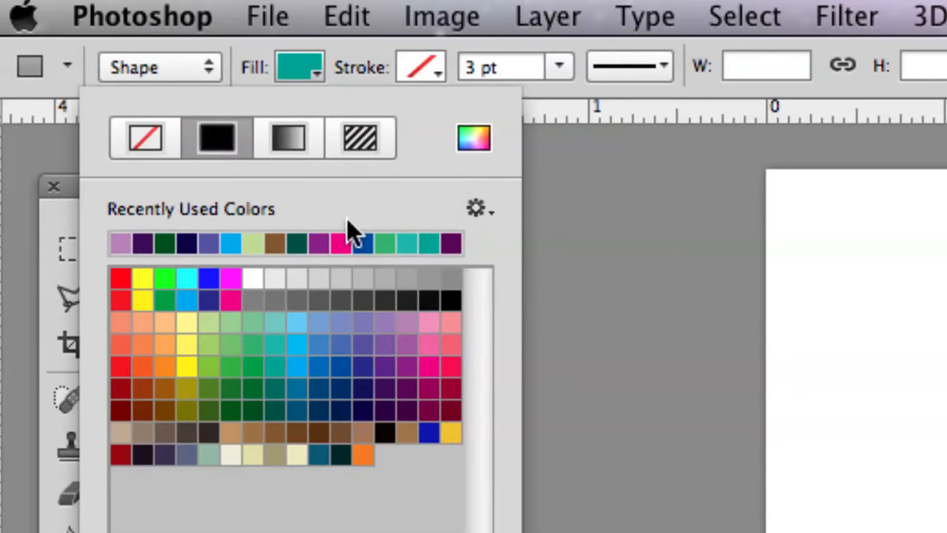
click(356, 77)
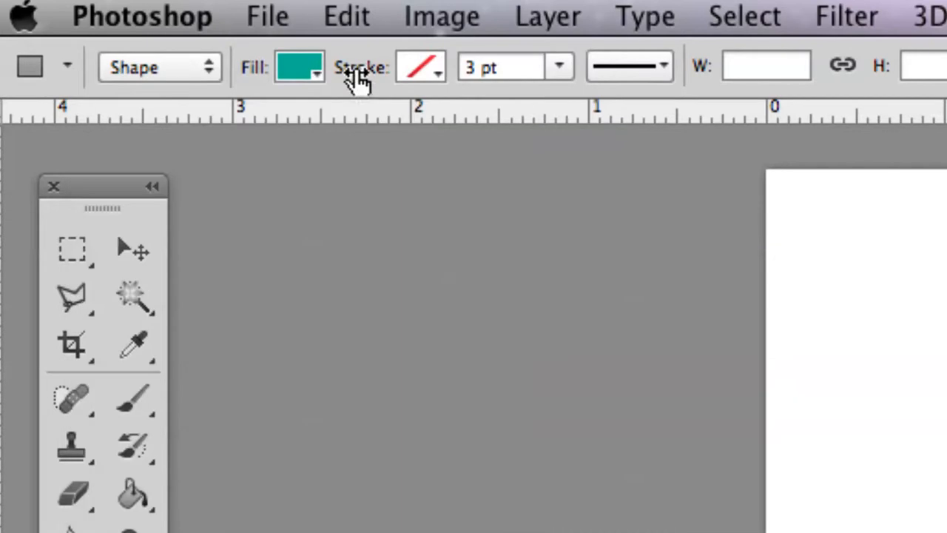
click(420, 67)
click(420, 67)
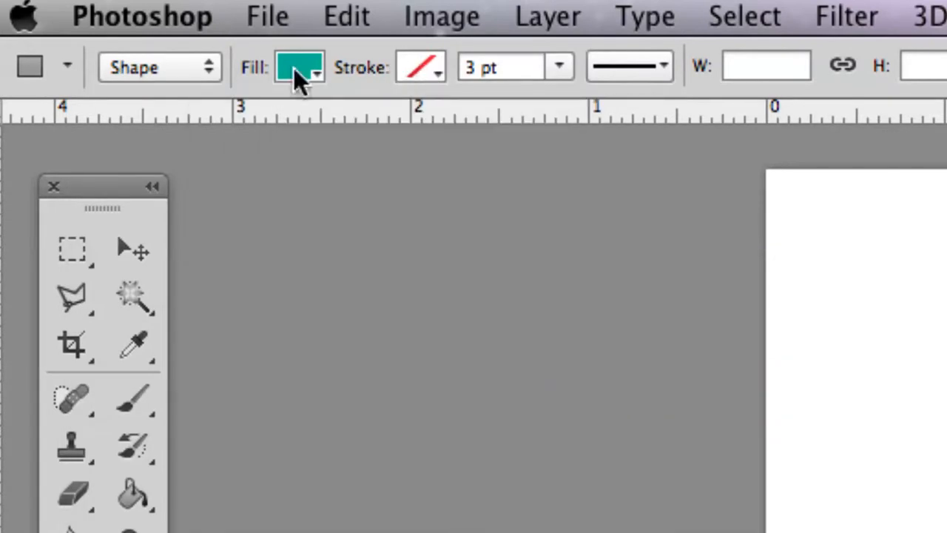
- Try the Rectangle Tool's Path and Pixels modes, and return it to Shape mode
click(185, 67)
click(187, 86)
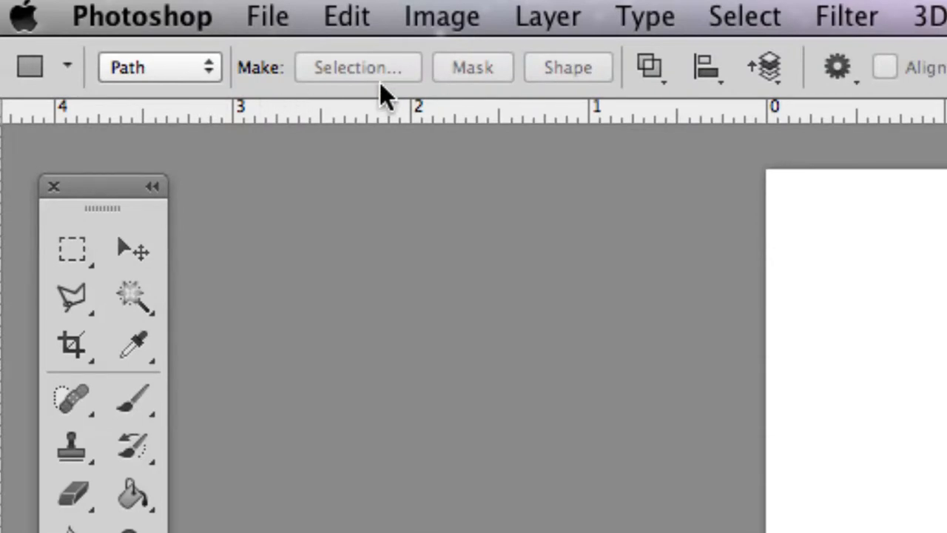
click(198, 68)
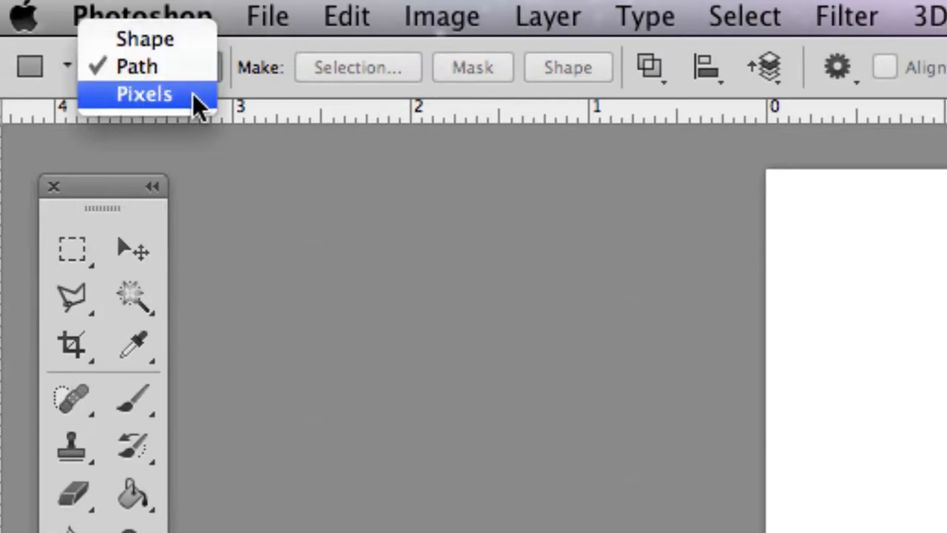
click(193, 94)
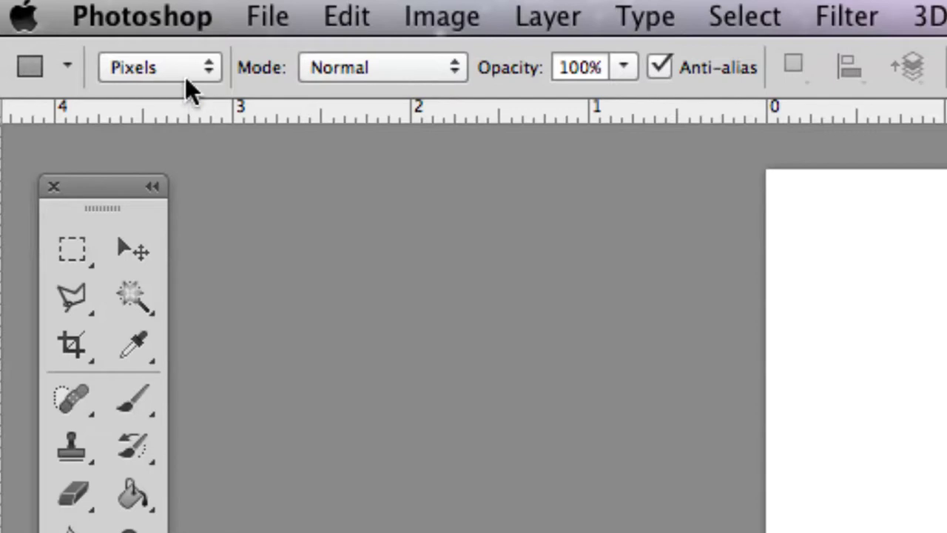
click(184, 74)
click(179, 98)
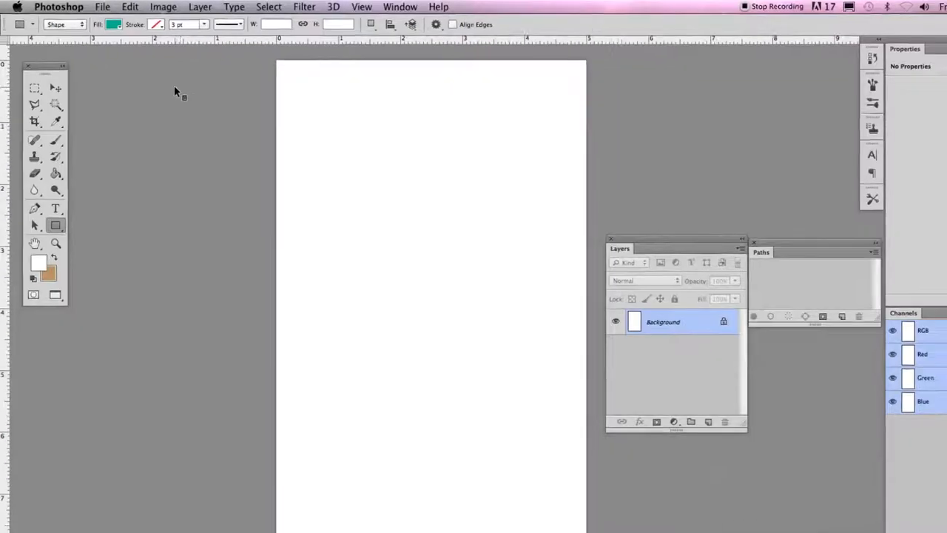
- Draw a rectangle shape about 740 × 524 px on the upper part of the canvas and fill it with light green
drag(314, 119, 433, 210)
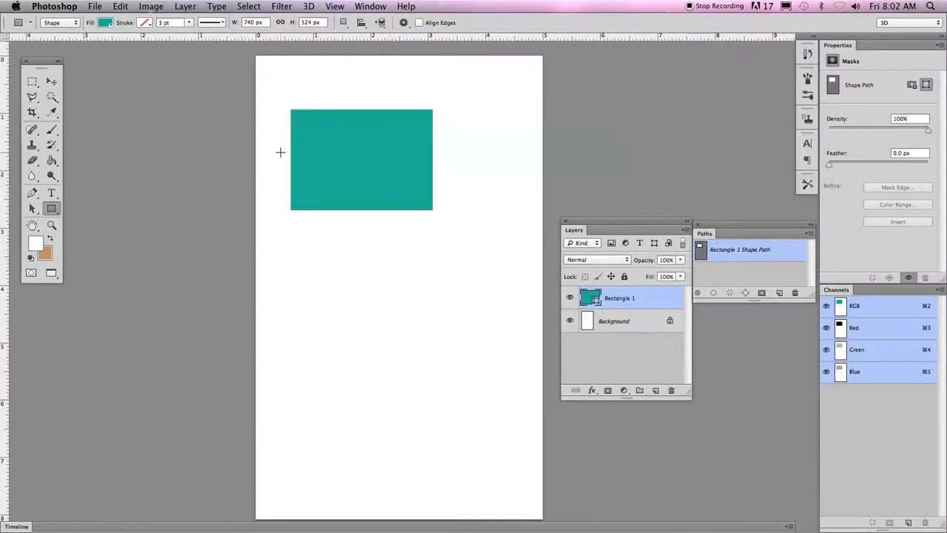
click(109, 23)
click(121, 117)
click(77, 120)
click(76, 112)
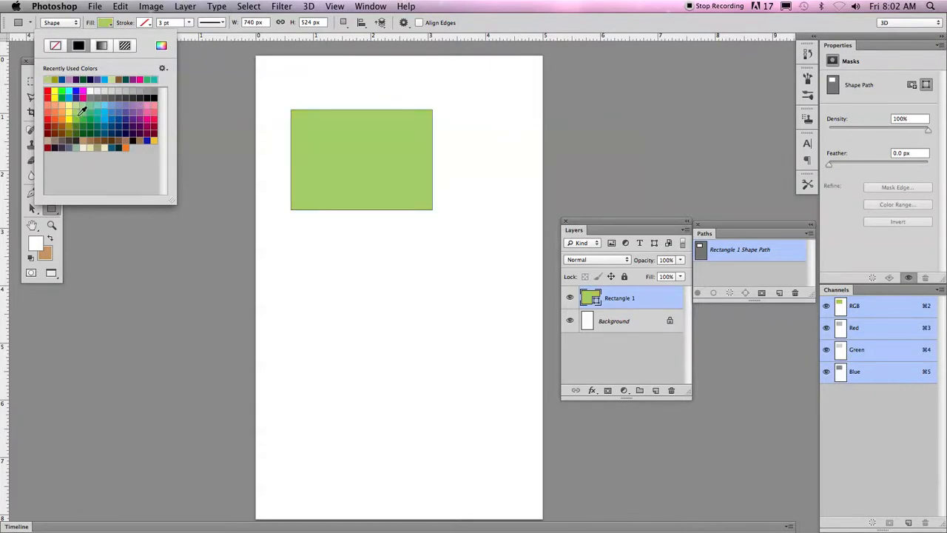
- Give the green rectangle a dark brown stroke with a width of 10.96 pt
click(171, 24)
click(147, 23)
click(146, 104)
click(152, 141)
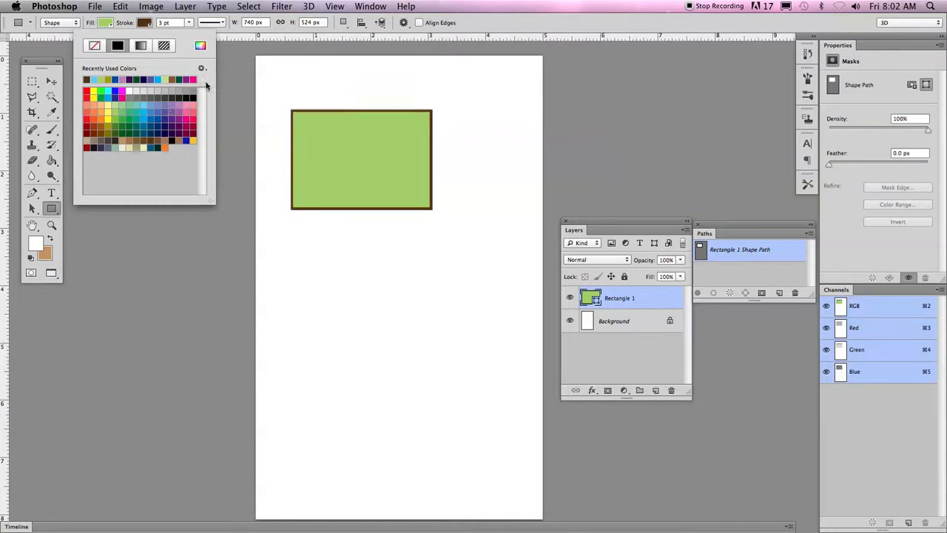
click(188, 24)
drag(185, 38, 200, 37)
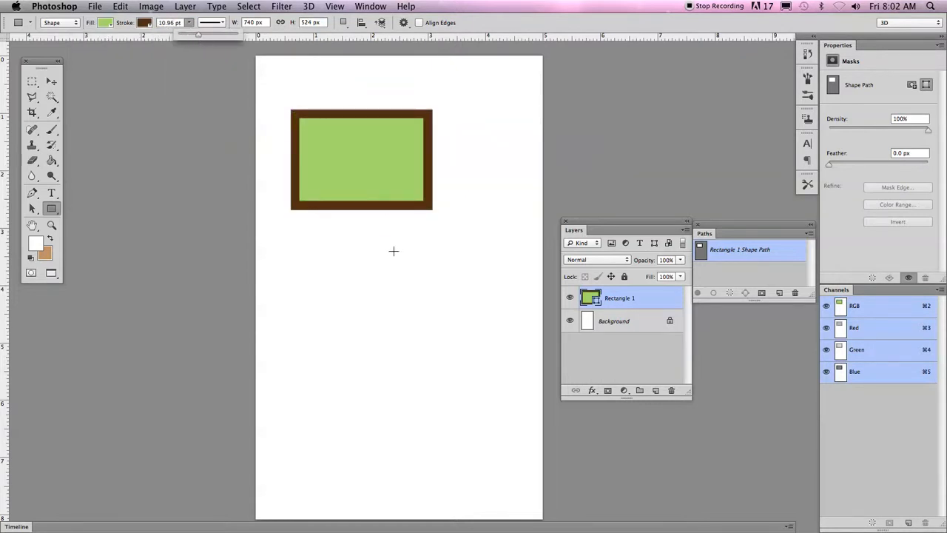
- Draw a second rectangle below the first and a smaller one about 298 × 288 px to the first one's right
mouse_move(326, 232)
mouse_down()
mouse_move(434, 297)
mouse_move(464, 333)
mouse_up()
drag(440, 151, 497, 204)
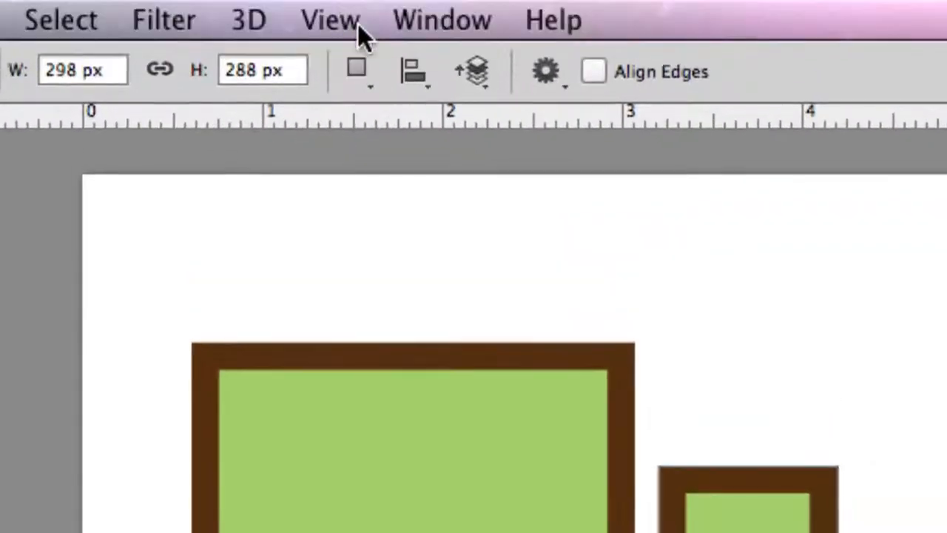
- Set the path operation to Combine Shapes and add a rectangle to the Rectangle 1 layer, overlapping its lower-right corner
click(356, 70)
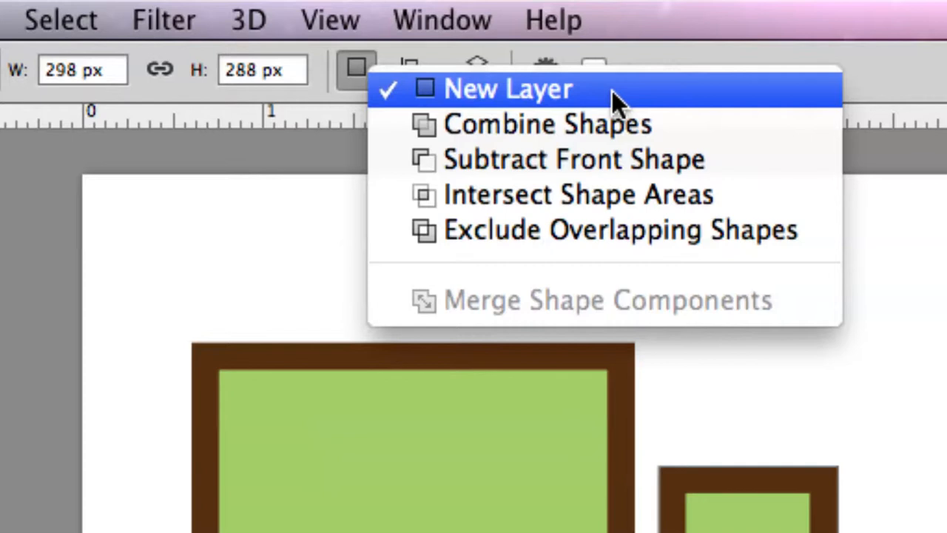
click(654, 127)
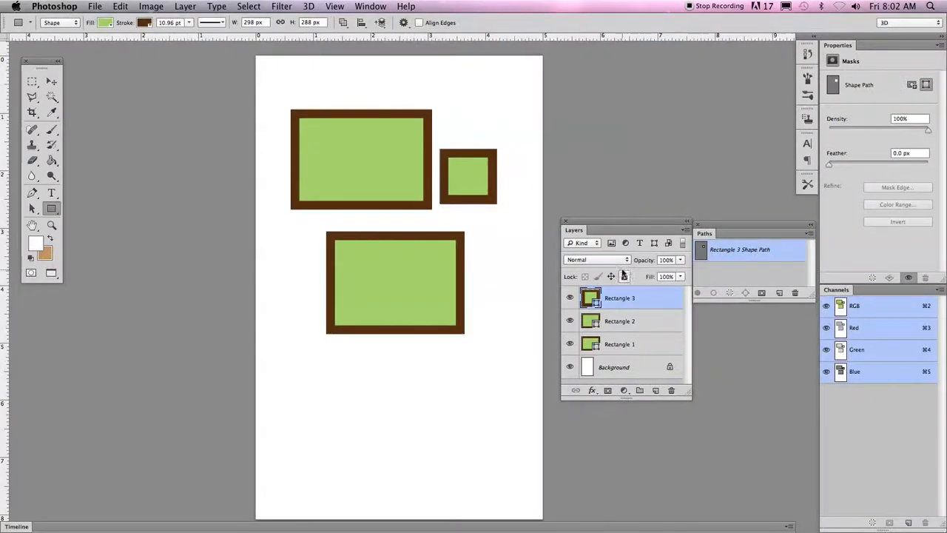
click(621, 345)
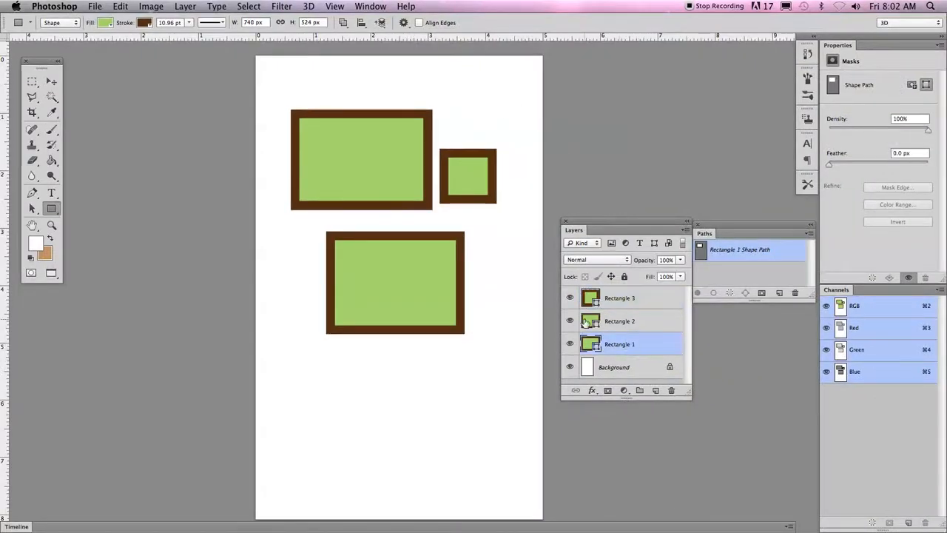
mouse_move(354, 159)
mouse_down()
mouse_move(433, 212)
mouse_move(486, 268)
mouse_up()
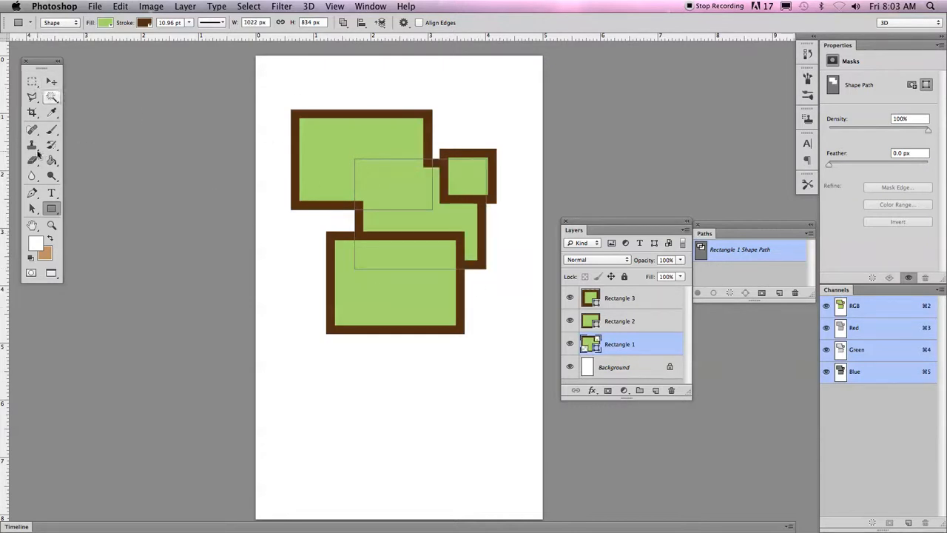
- With the Path Selection Tool, move Rectangle 2 down the canvas and Rectangle 3 to the upper-right corner, clear of the combined shape
click(32, 208)
click(381, 326)
drag(376, 322, 350, 445)
drag(466, 178, 502, 95)
click(436, 202)
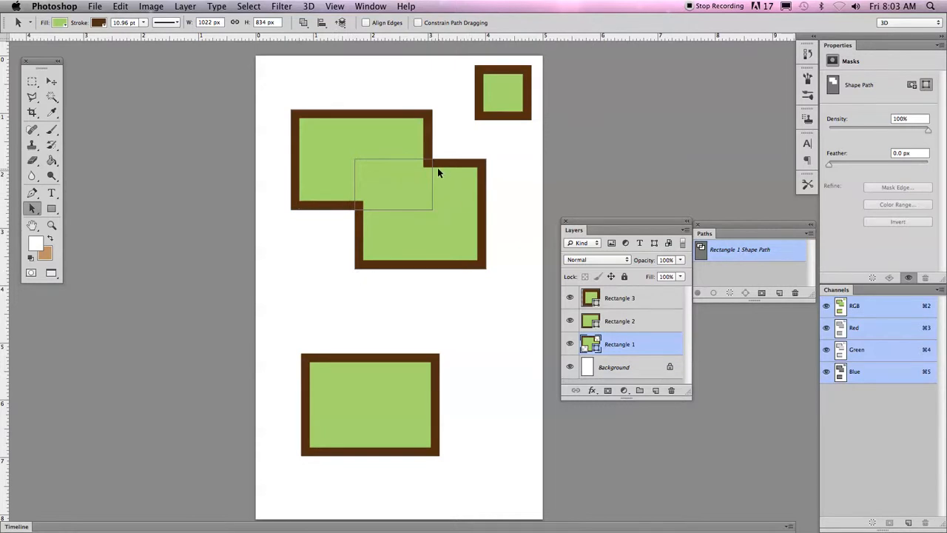
- Reposition the lower-right rectangle of the combined shape so that it still overlaps the first rectangle, and look at the path operation options
drag(403, 226, 452, 232)
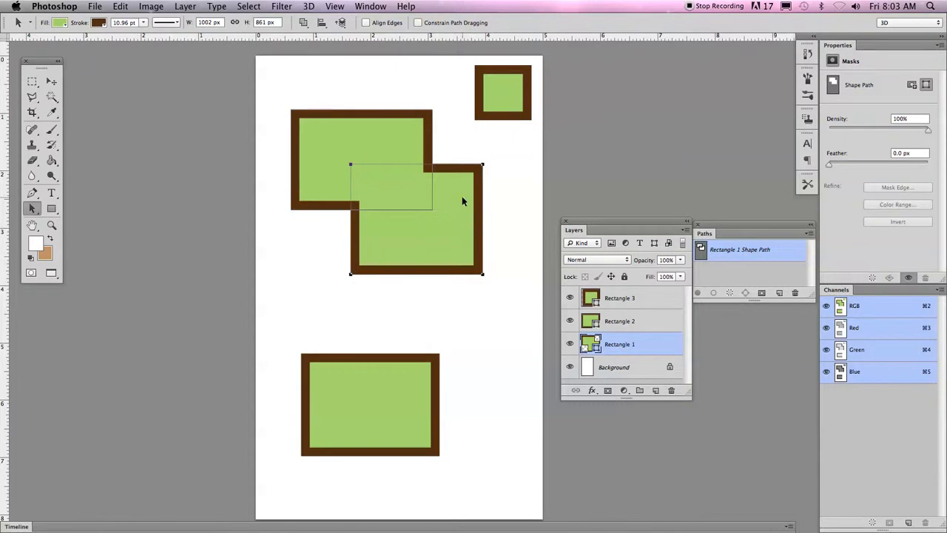
drag(479, 182, 460, 233)
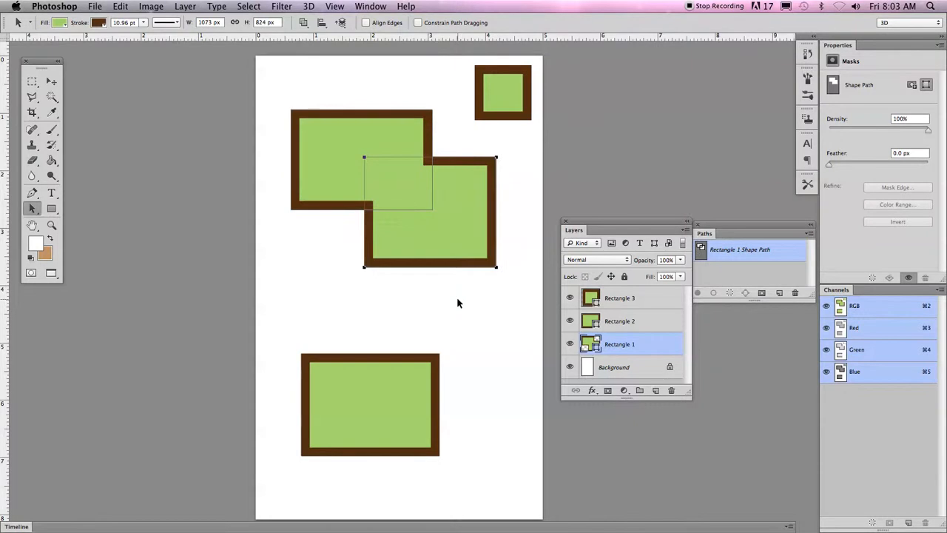
click(303, 23)
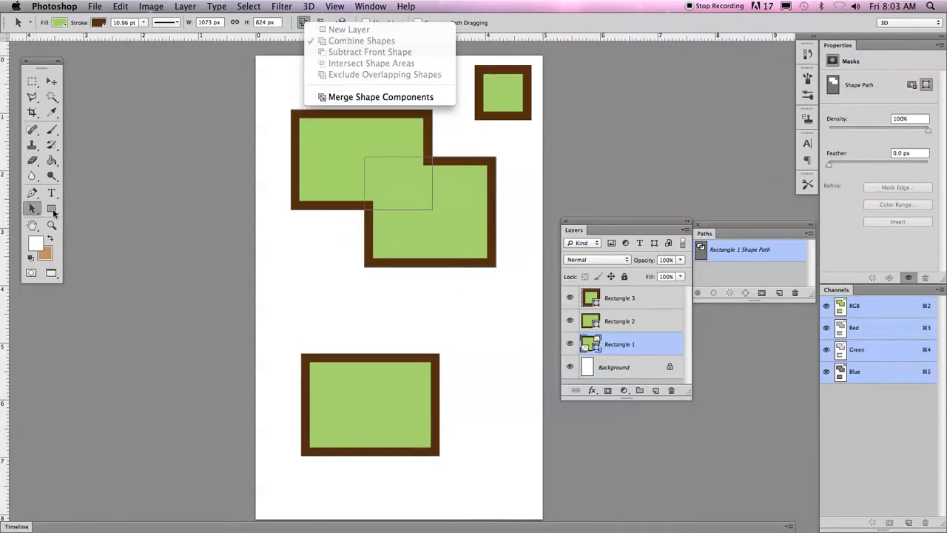
- Switch from the Rectangle Tool to the Pen Tool
click(54, 208)
click(52, 208)
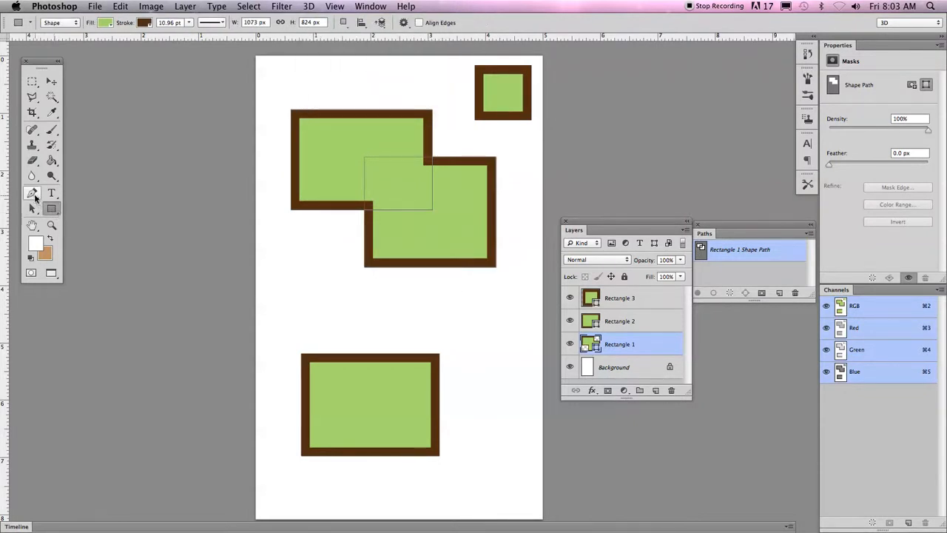
click(32, 195)
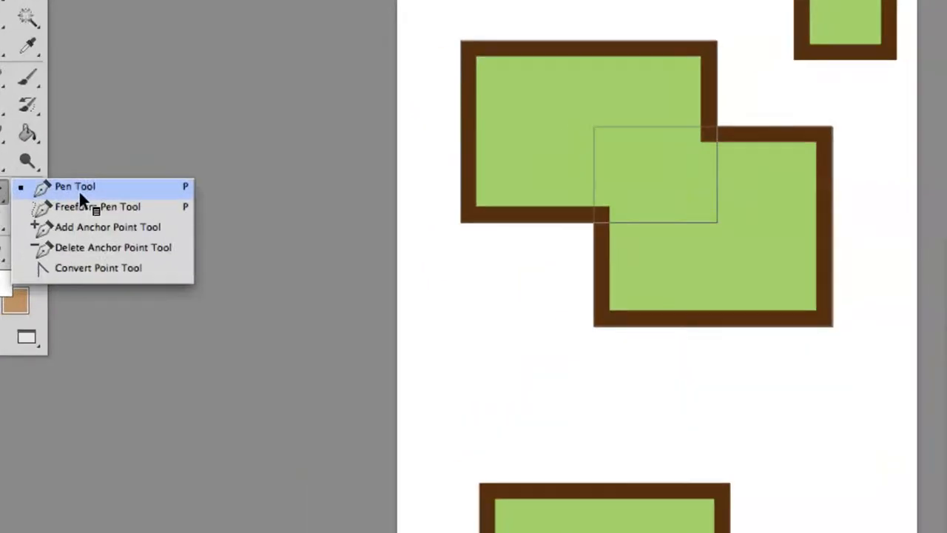
click(78, 190)
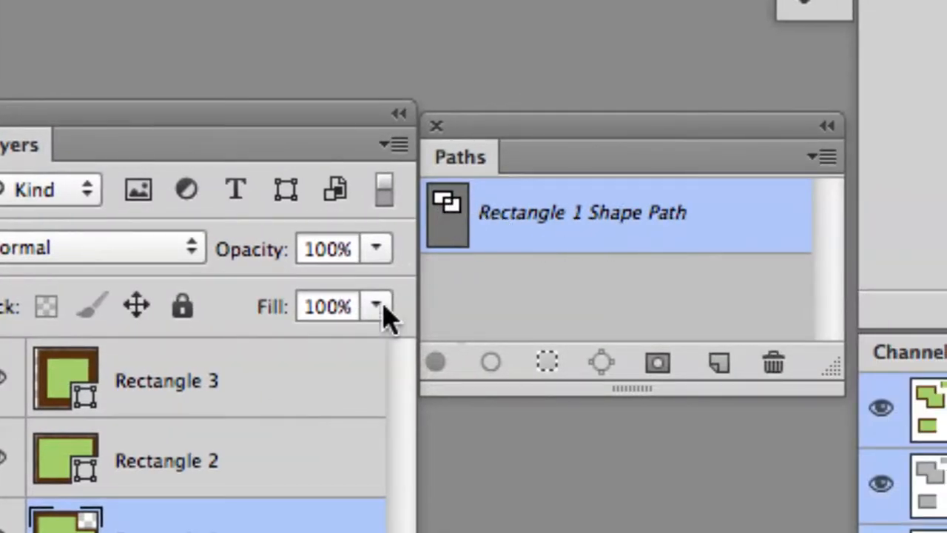
- Select the three rectangle layers in turn to compare the shape path of each one
click(261, 443)
click(244, 390)
click(237, 453)
click(225, 521)
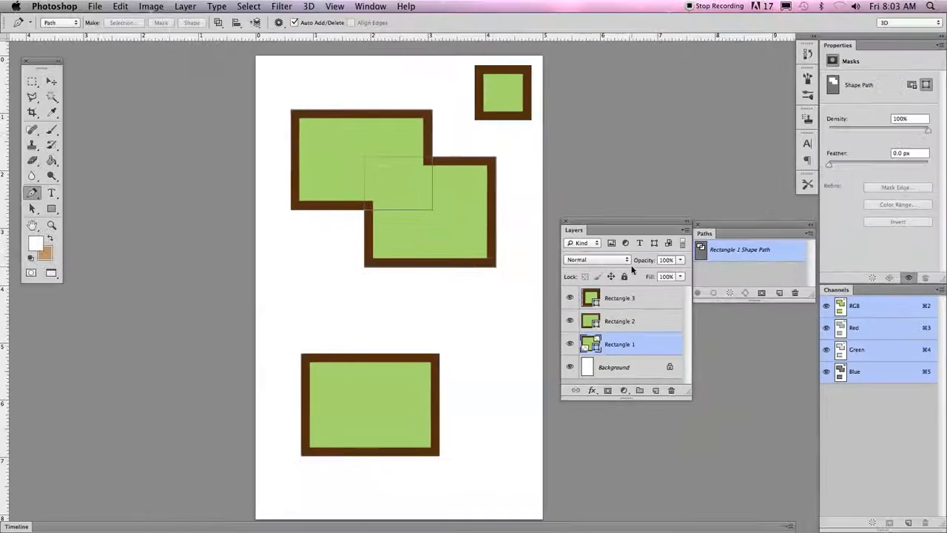
- Delete the layers Rectangle 1, Rectangle 2 and Rectangle 3 together
shift+click(640, 300)
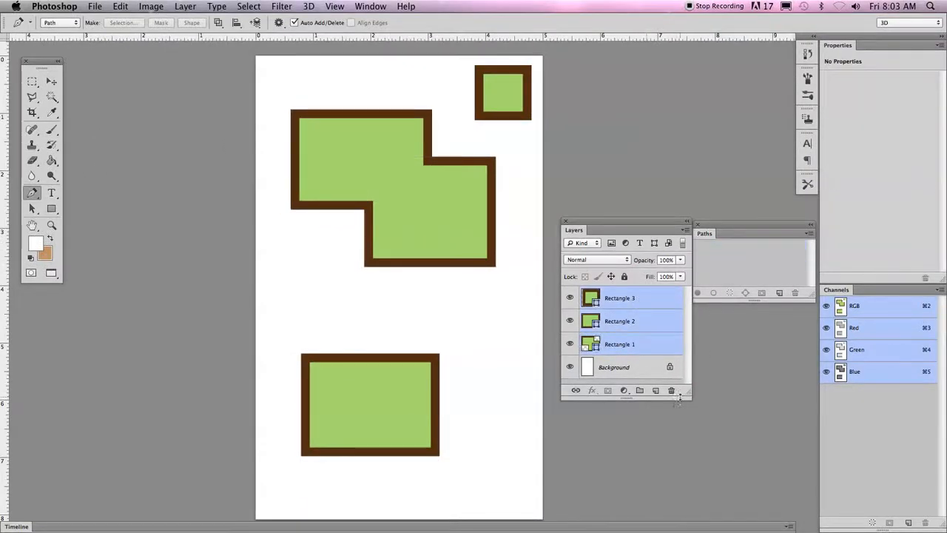
click(671, 389)
click(562, 199)
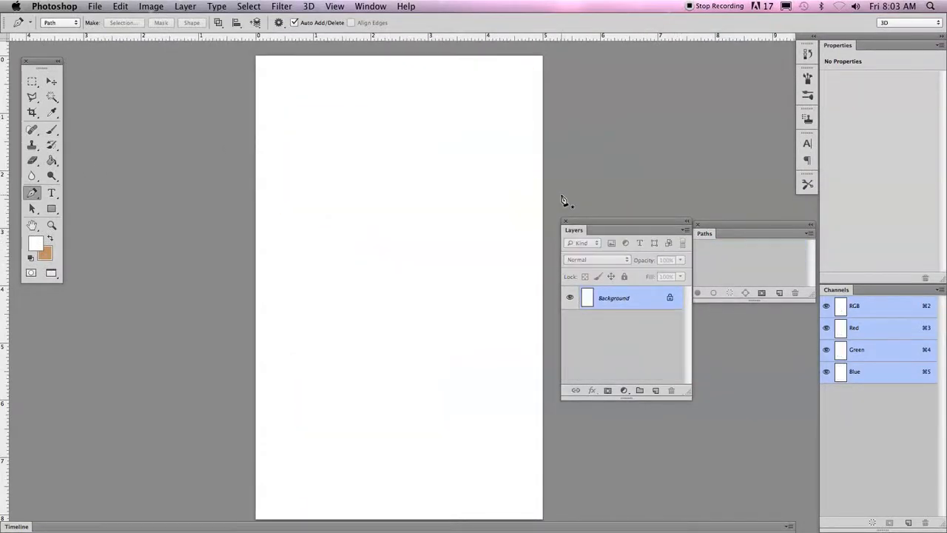
- With the Pen Tool in Path mode, draw a closed, curvy freeform path of seven anchor points in the upper part of the page
click(34, 196)
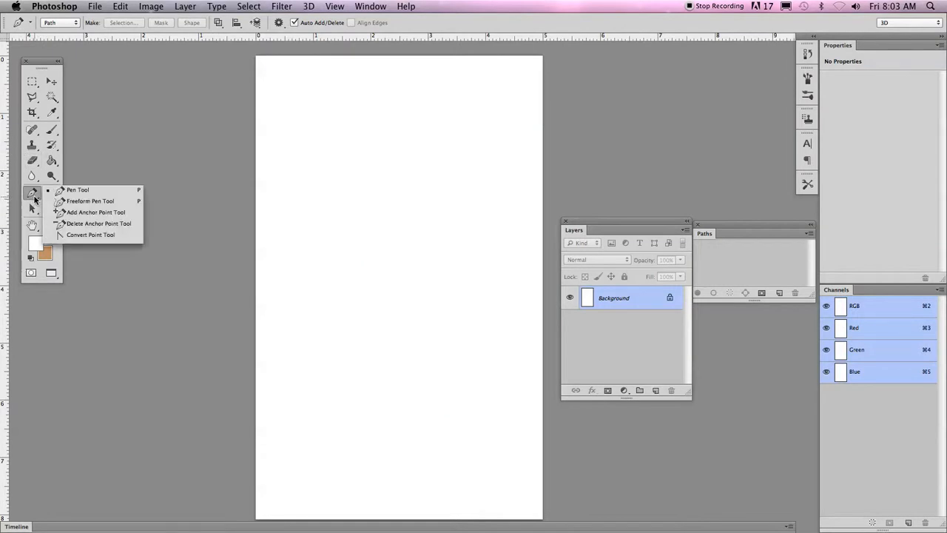
click(74, 190)
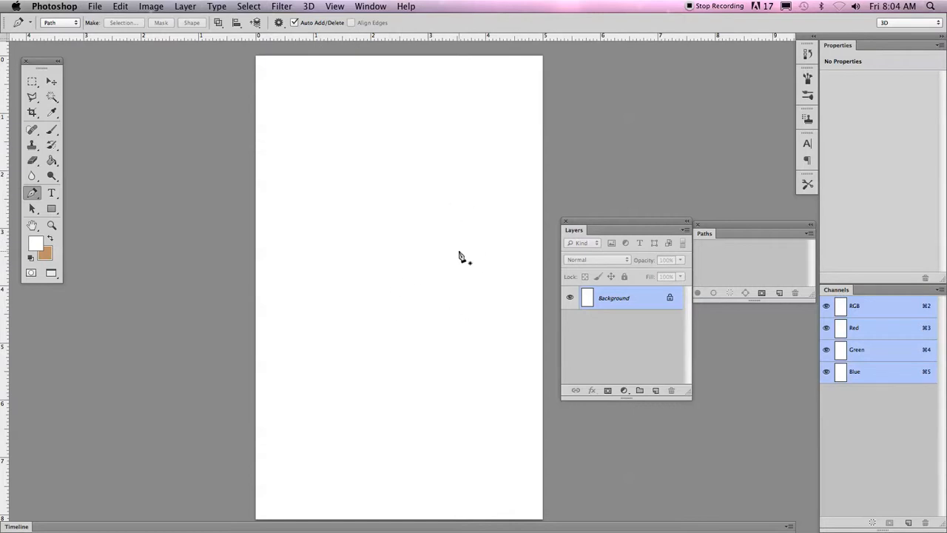
click(359, 147)
drag(323, 151, 310, 172)
drag(341, 223, 338, 258)
drag(407, 209, 440, 232)
drag(452, 184, 472, 101)
drag(392, 93, 362, 109)
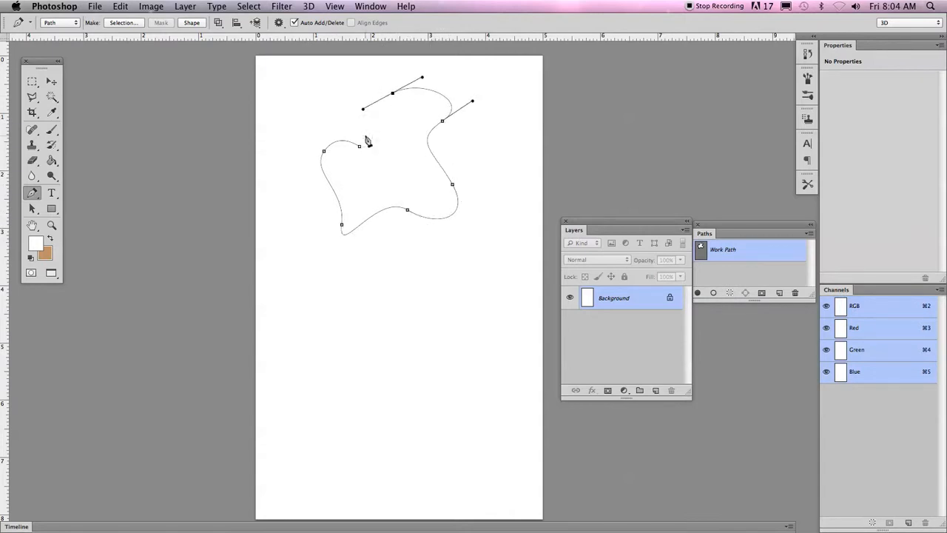
click(360, 148)
- Add a new empty layer and set the foreground colour to pure red (ff0000)
click(655, 391)
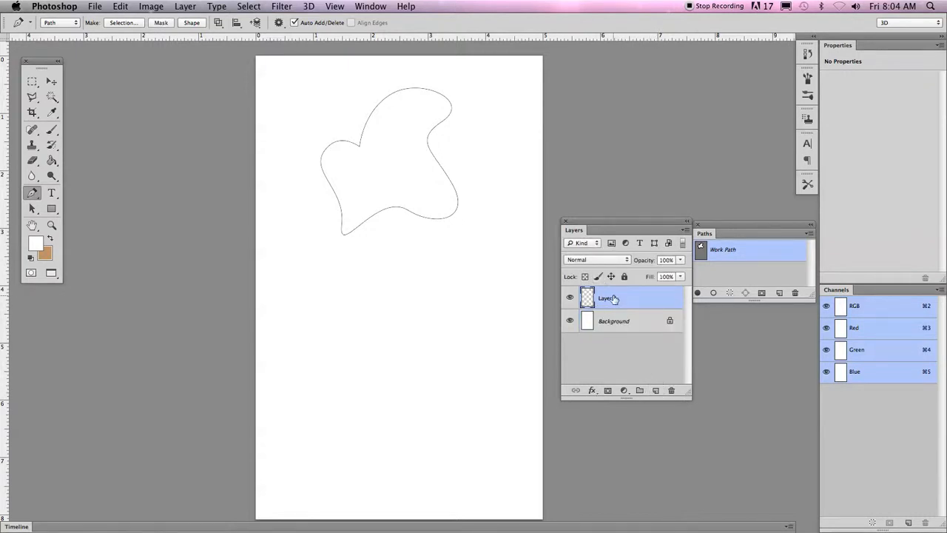
click(37, 246)
drag(462, 163, 565, 109)
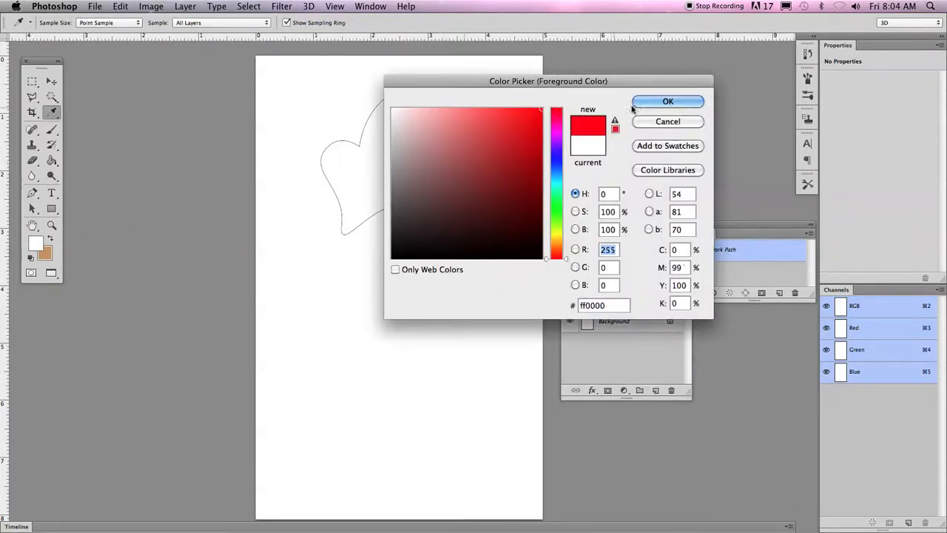
click(668, 102)
- Move the Paths panel beside the drawing and fill the work path with the red foreground colour on Layer 1
click(32, 208)
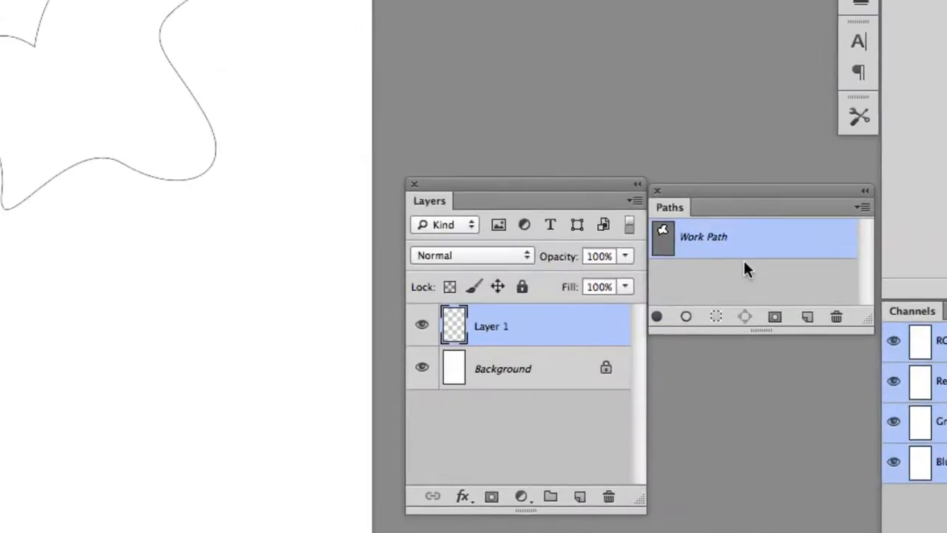
drag(696, 185, 309, 33)
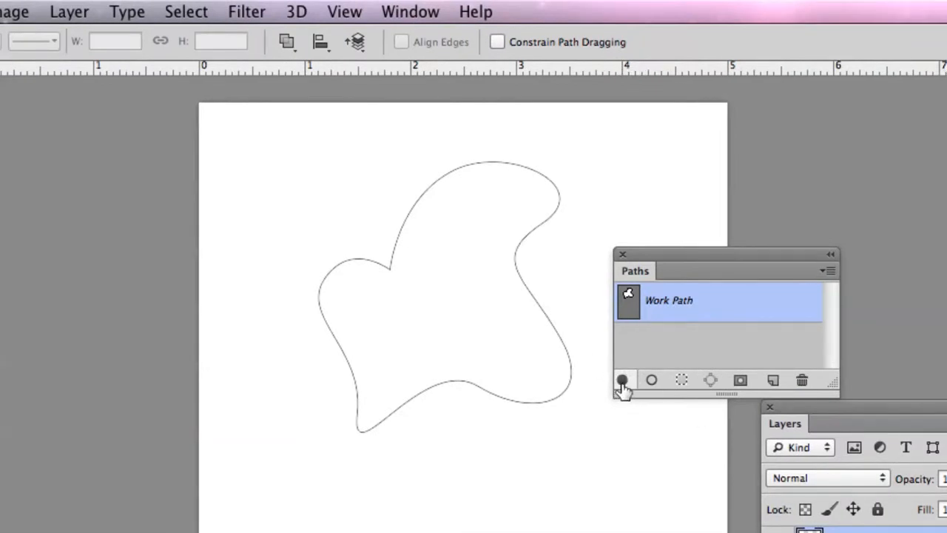
click(622, 380)
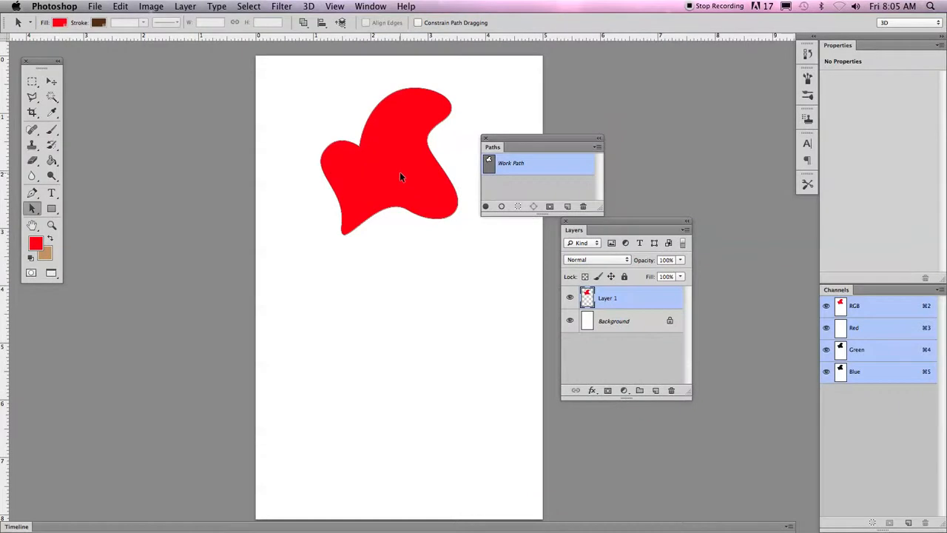
- Move the path to three further places on the page, fill it red at each one, and move it up to the page's left edge
drag(392, 178, 351, 337)
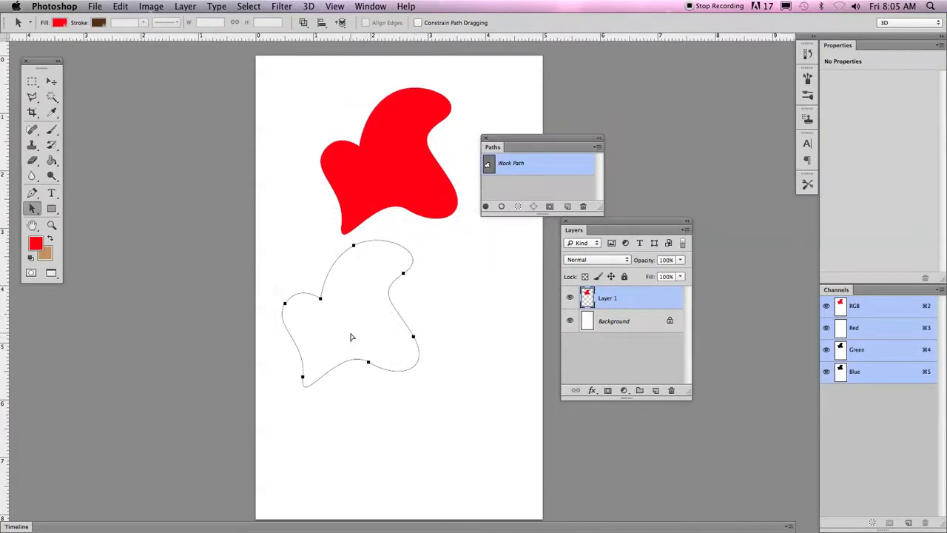
click(485, 207)
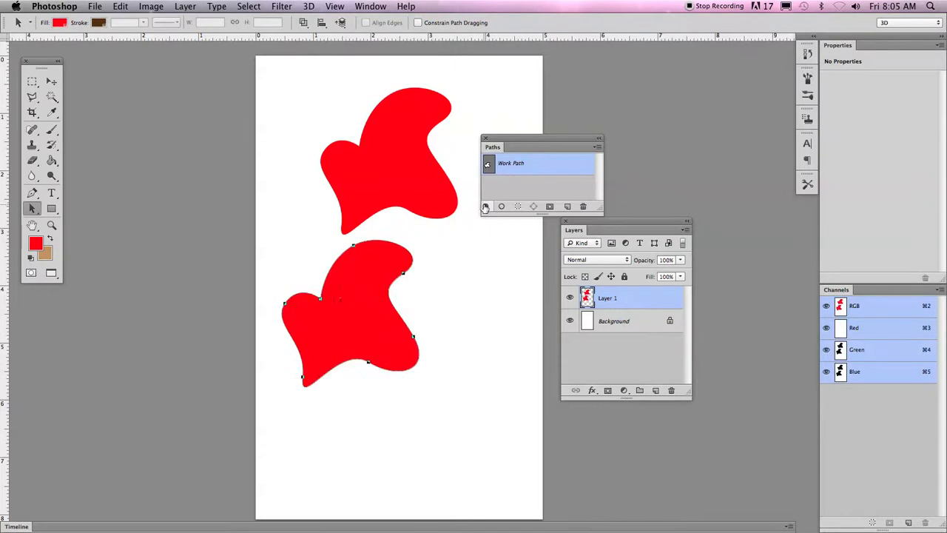
drag(344, 302, 475, 278)
click(484, 207)
drag(468, 325, 433, 448)
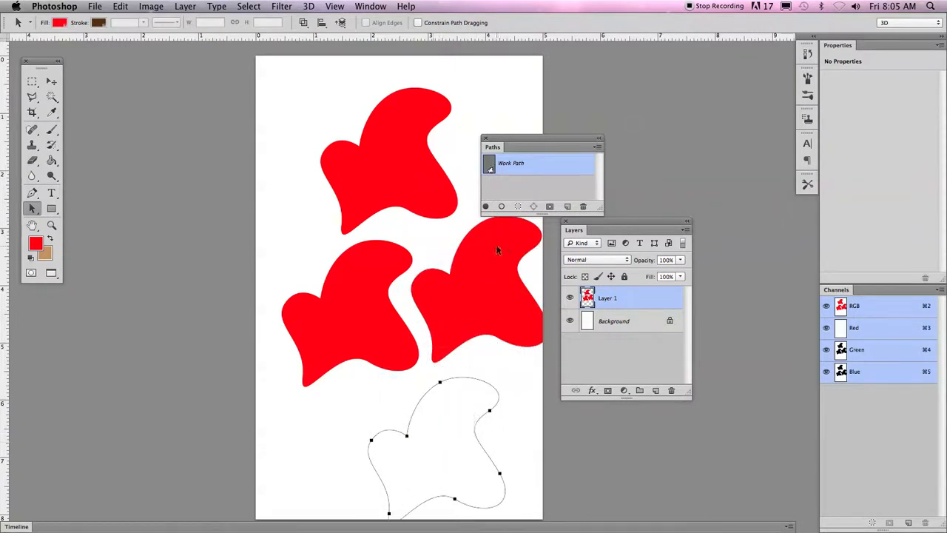
click(485, 208)
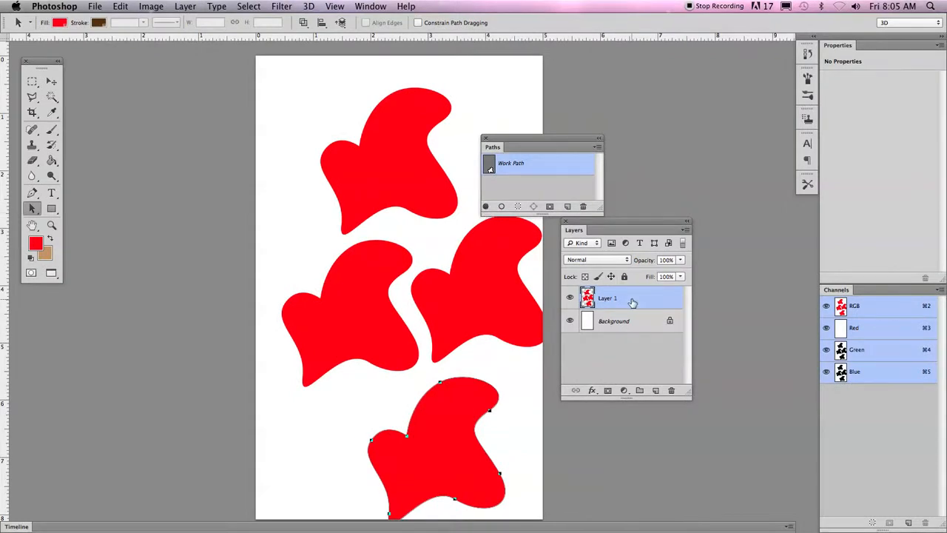
drag(474, 421, 329, 168)
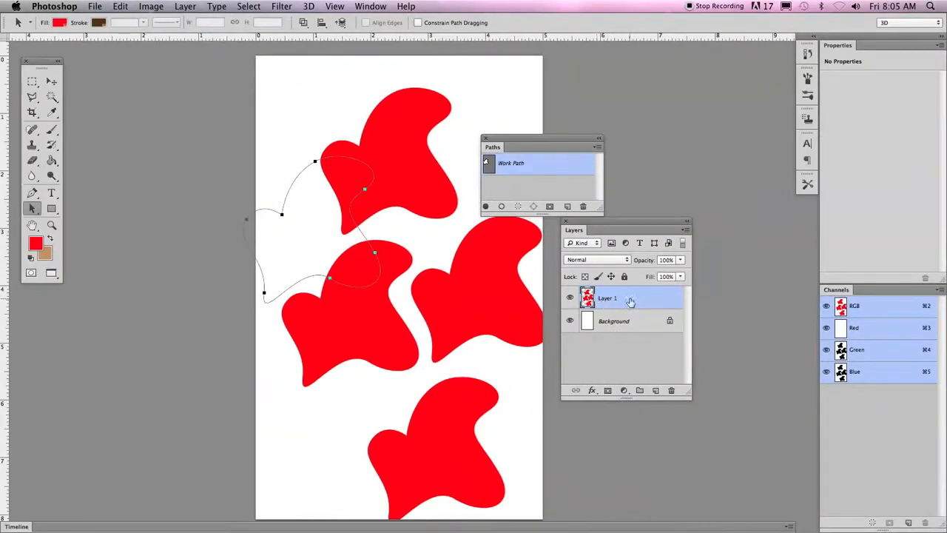
- Replace the red-filled layer with a new empty layer and move the path fully onto the page, toward the upper middle
drag(630, 301, 670, 391)
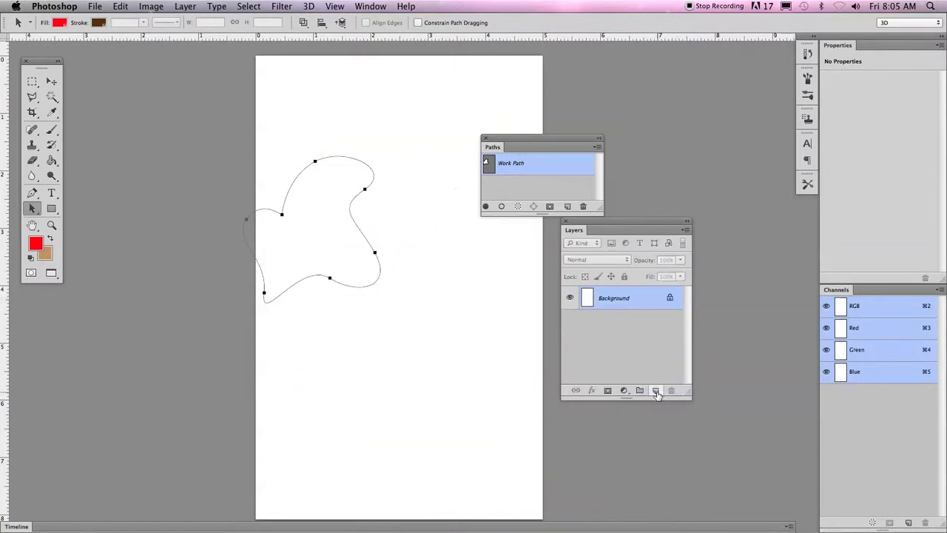
click(655, 391)
drag(374, 250, 425, 218)
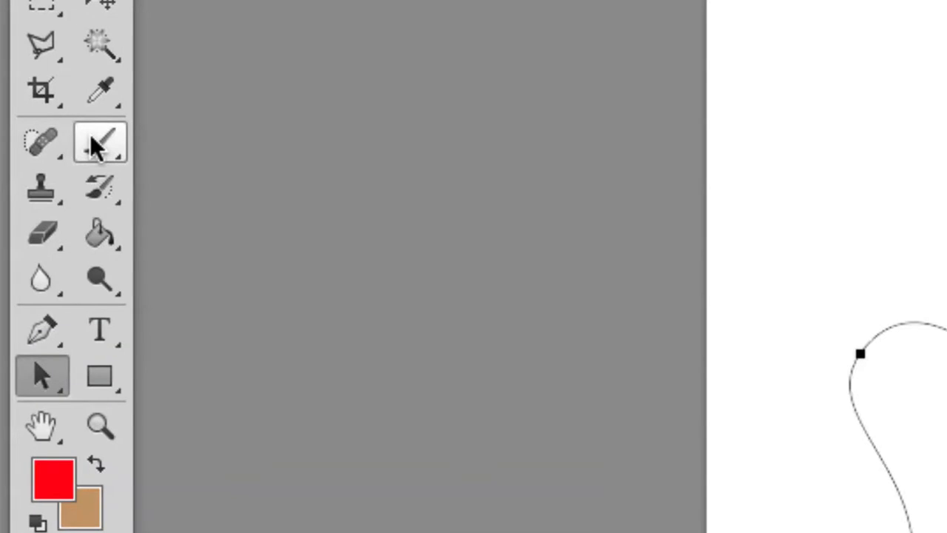
- With the Brush Tool, choose the textured 44 px brush and paint a wavy red test stroke above the path
drag(92, 140, 195, 139)
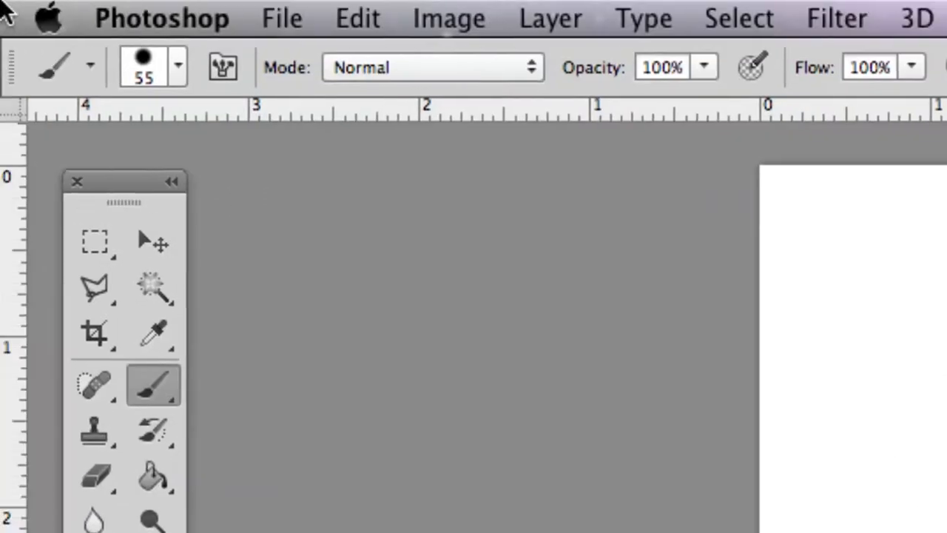
click(173, 66)
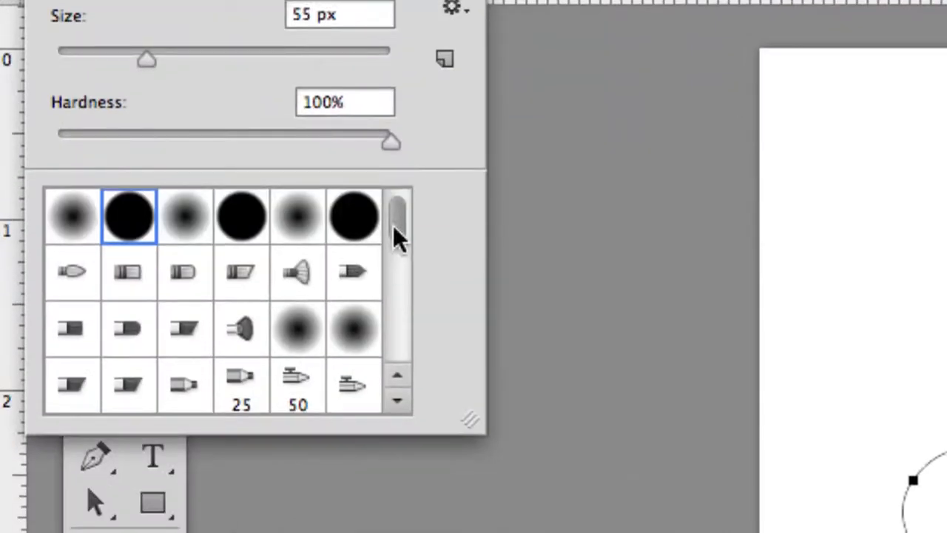
drag(393, 225, 391, 283)
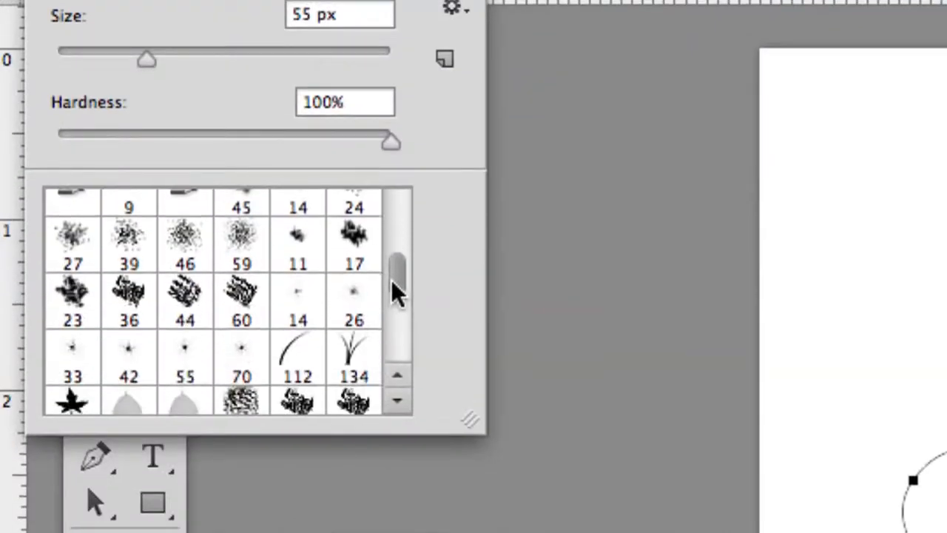
click(184, 309)
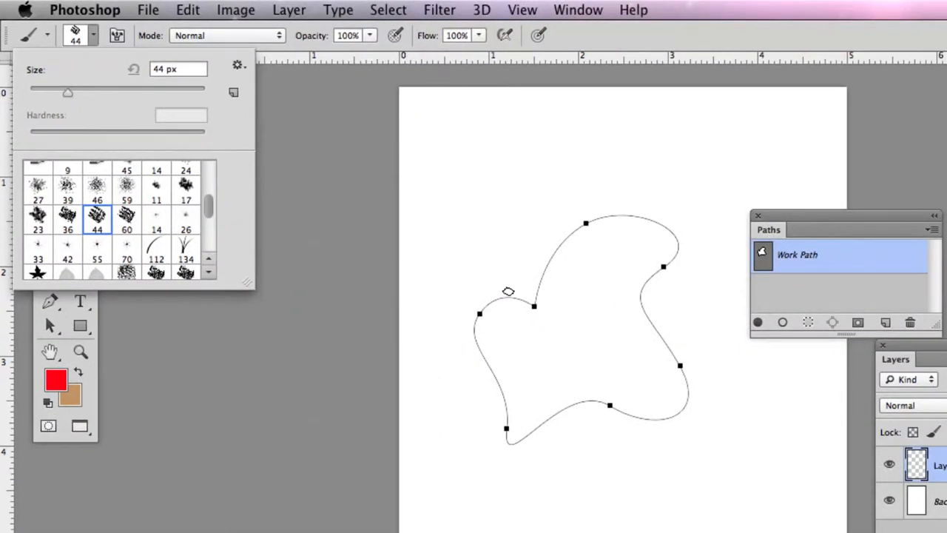
click(437, 183)
mouse_move(438, 142)
mouse_down()
mouse_move(510, 159)
mouse_move(596, 148)
mouse_move(568, 101)
mouse_move(542, 116)
mouse_move(473, 116)
mouse_up()
- Choose the 59 px spatter brush, paint a test stroke below the wavy one, and undo that stroke
click(90, 35)
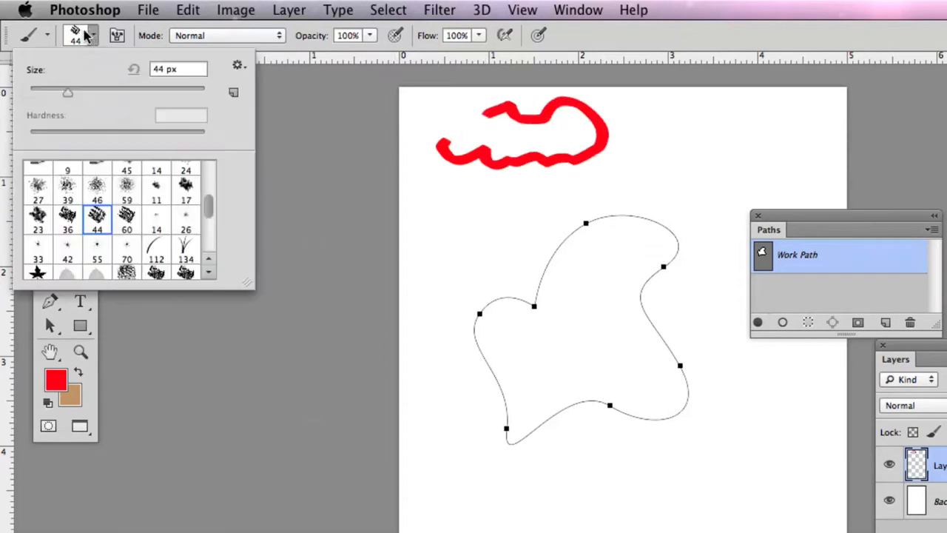
click(127, 185)
click(429, 195)
mouse_move(435, 205)
mouse_down()
mouse_move(461, 210)
mouse_move(555, 202)
mouse_up()
key(super+z)
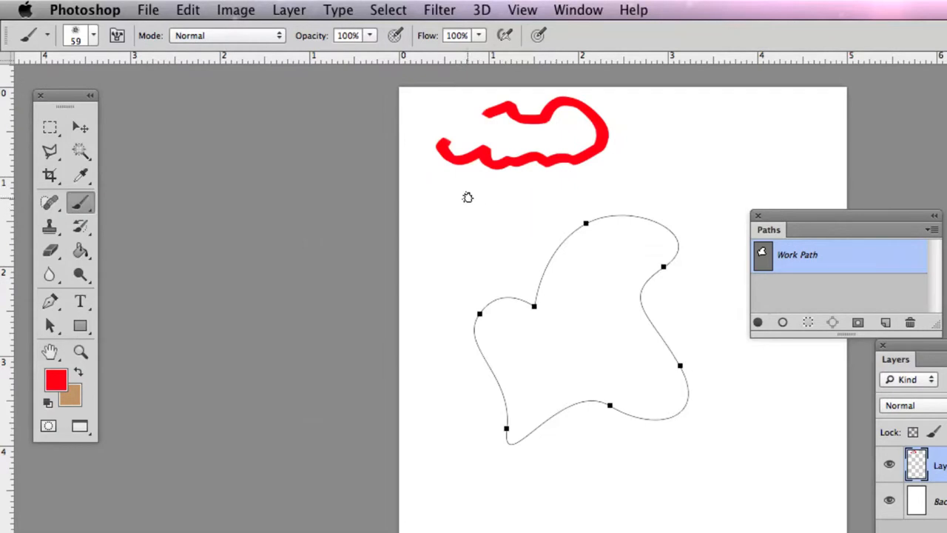
- Set the spatter brush size to 63 px and stroke the work path with it
click(93, 36)
drag(81, 91, 83, 94)
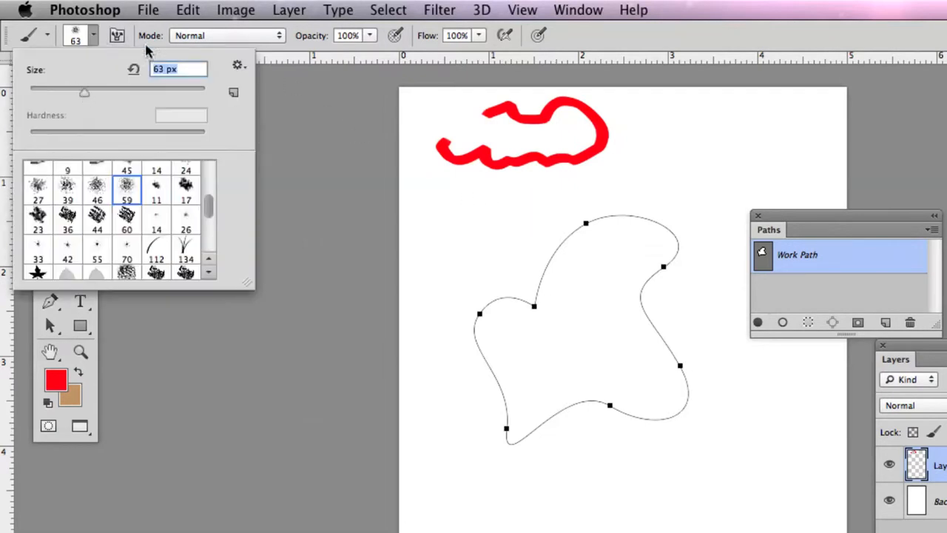
key(Return)
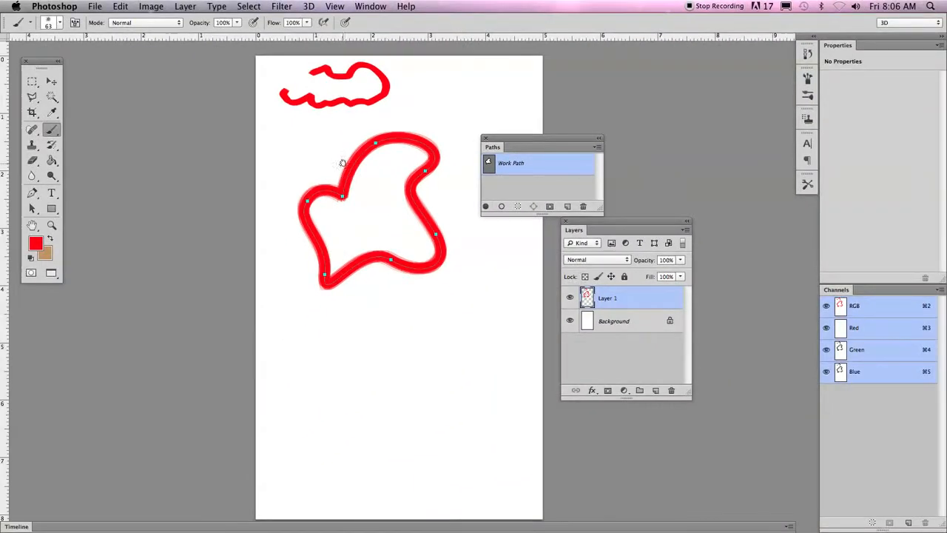
- Stroke the path again at a new position below the thick red outline and move the path aside to the left
click(31, 209)
mouse_move(356, 194)
mouse_down()
mouse_move(378, 199)
mouse_move(425, 328)
mouse_move(418, 353)
mouse_up()
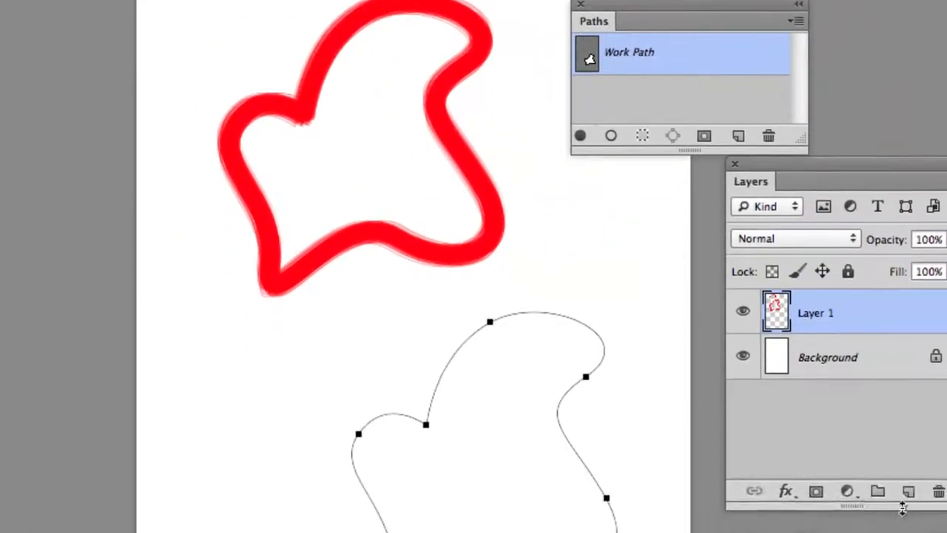
click(611, 137)
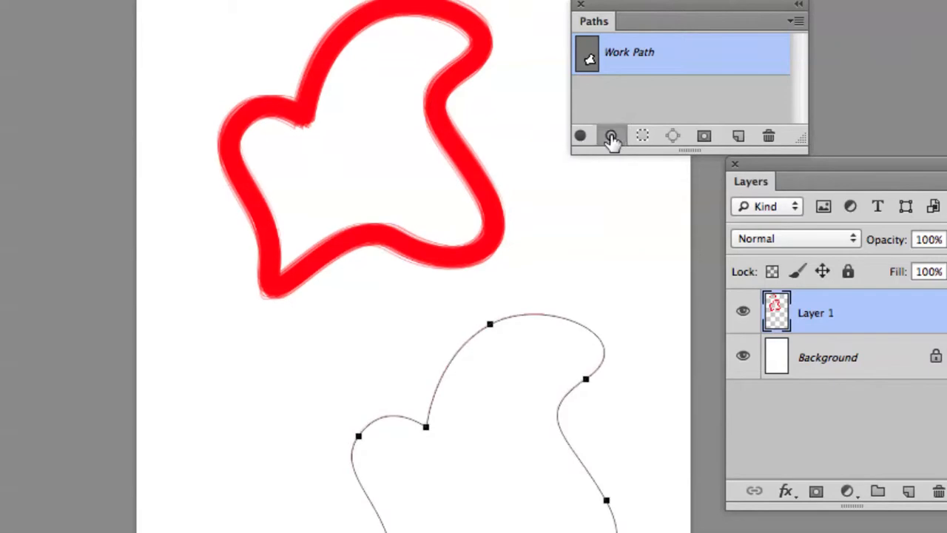
drag(565, 325, 380, 300)
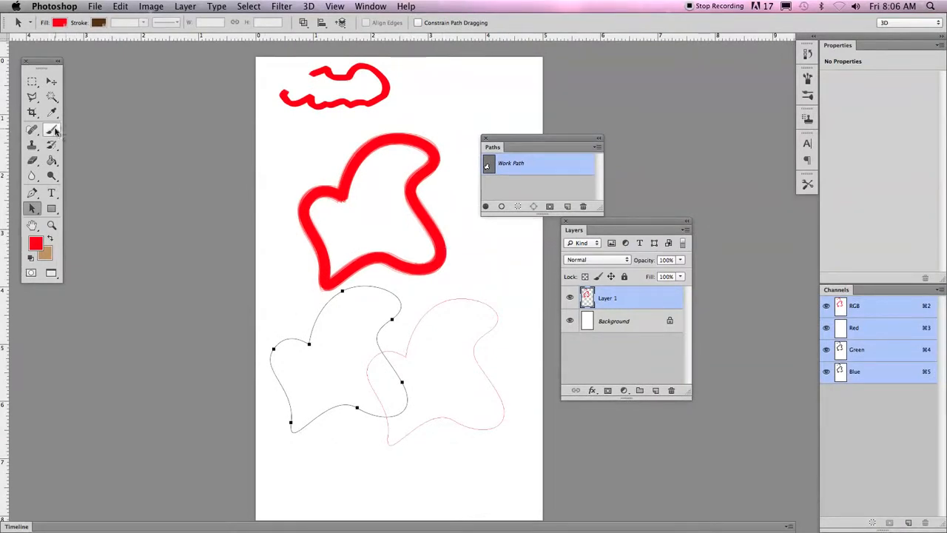
- Stroke the repositioned work path on Layer 1 with the brush
click(52, 131)
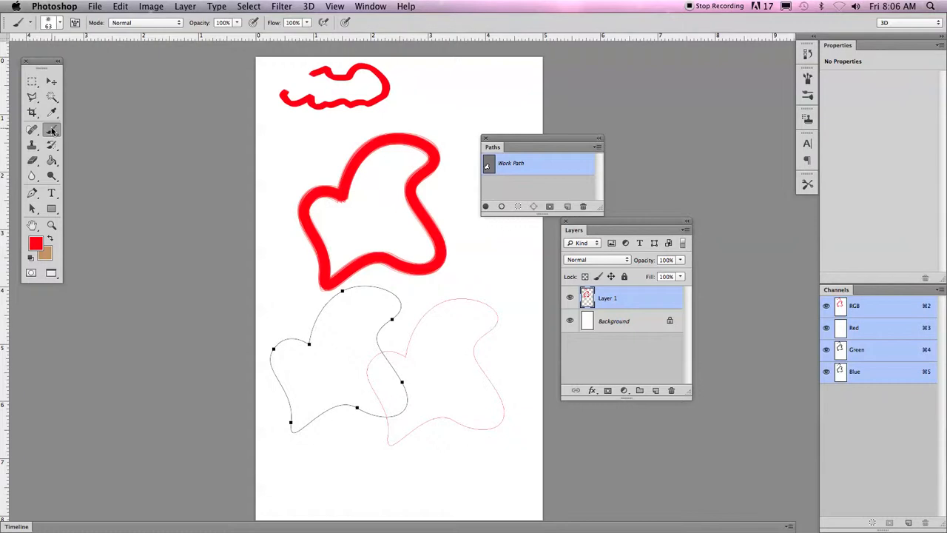
click(500, 206)
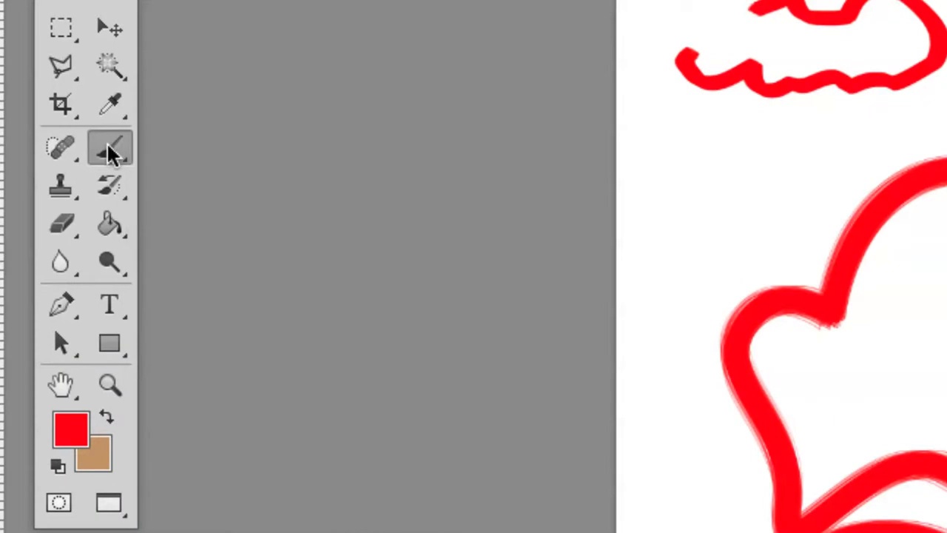
click(70, 196)
click(63, 222)
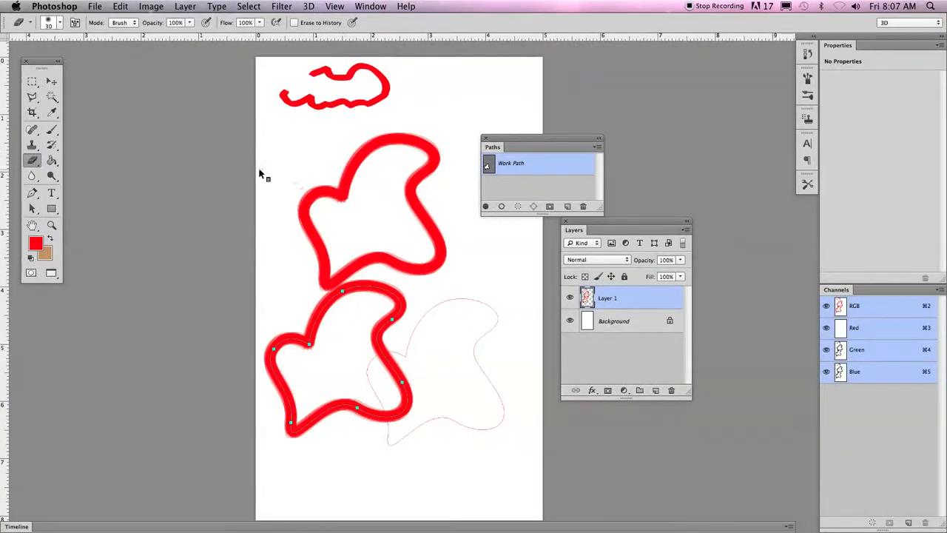
click(52, 81)
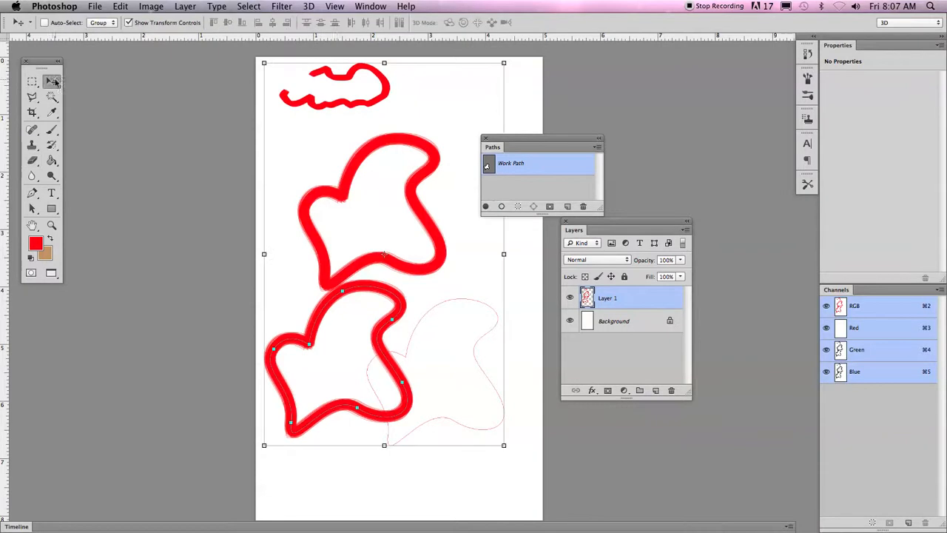
key(Delete)
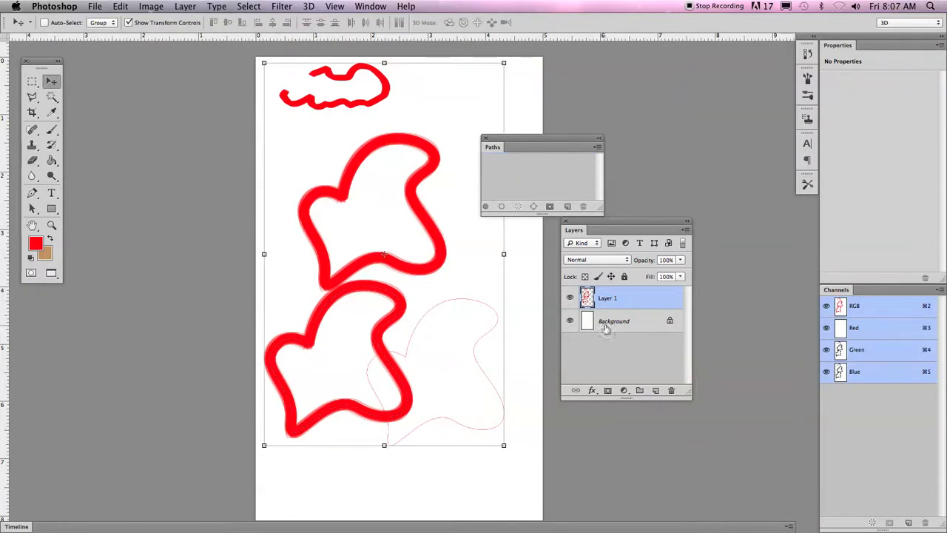
key(super+z)
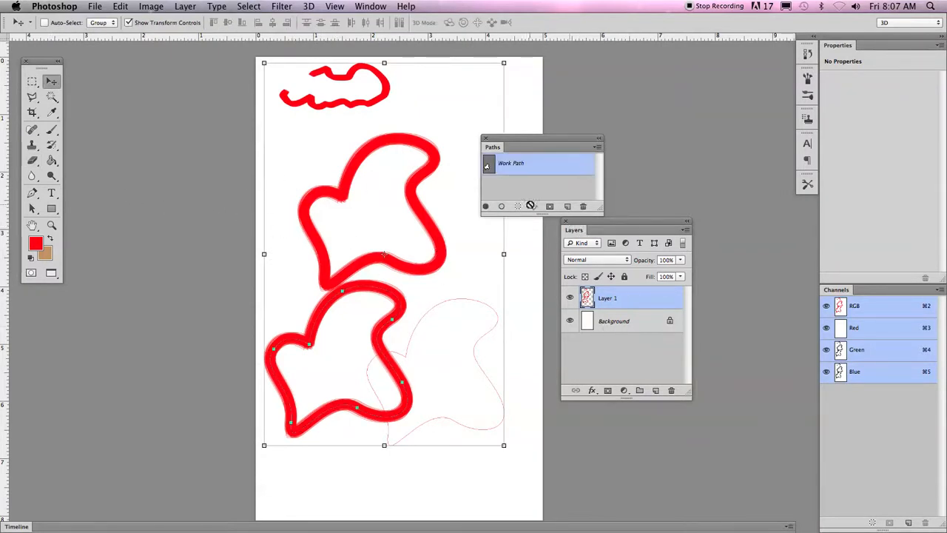
key(super+t)
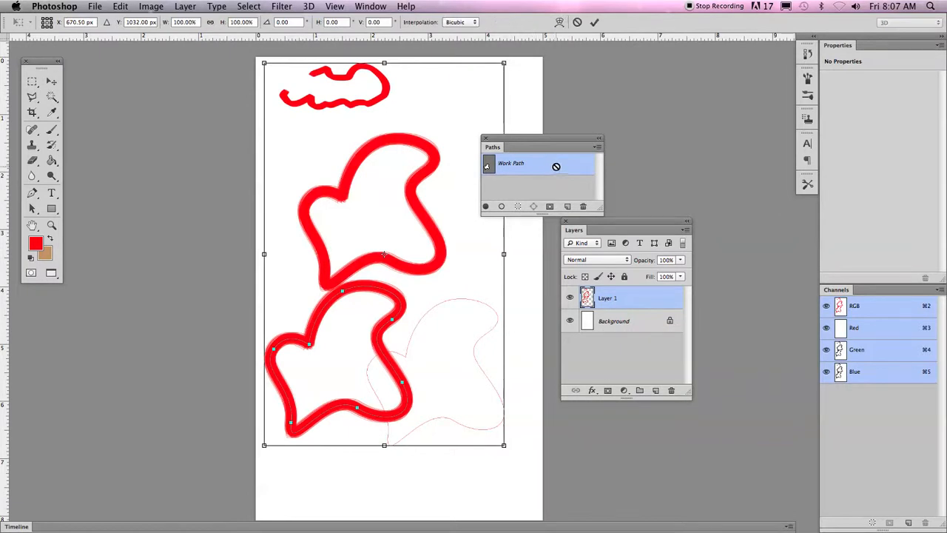
key(Escape)
- Delete the work path and Layer 1, leaving only the white background
drag(575, 169, 583, 207)
drag(645, 301, 671, 390)
drag(537, 138, 590, 144)
- Switch to the Finder and preview ChineseCharacters.jpg in the Exercise Files folder
key(f)
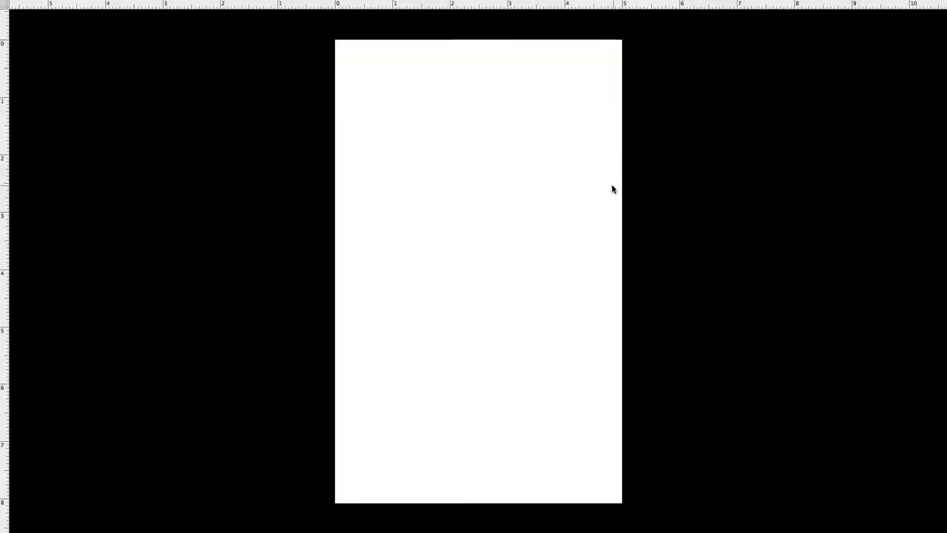
key(f)
click(681, 146)
key(super+w)
click(707, 161)
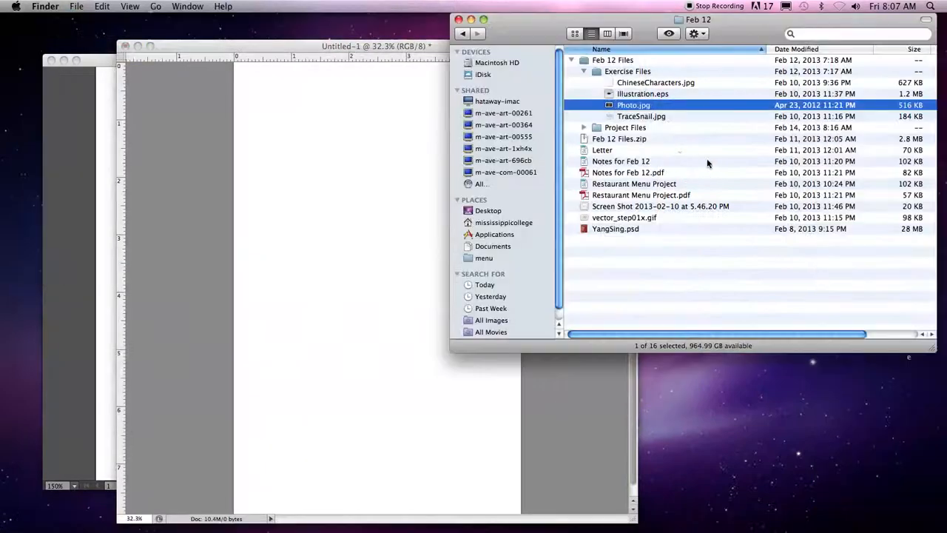
click(634, 86)
key(space)
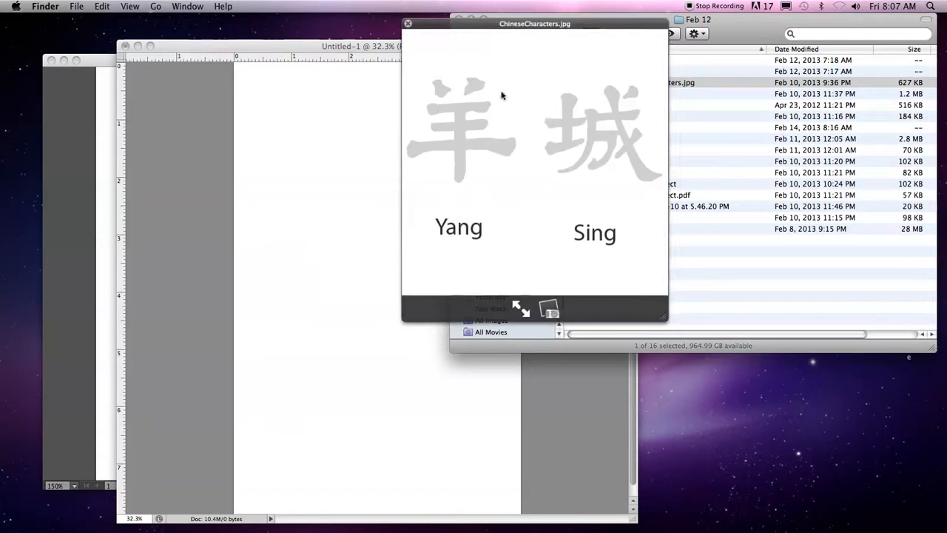
key(space)
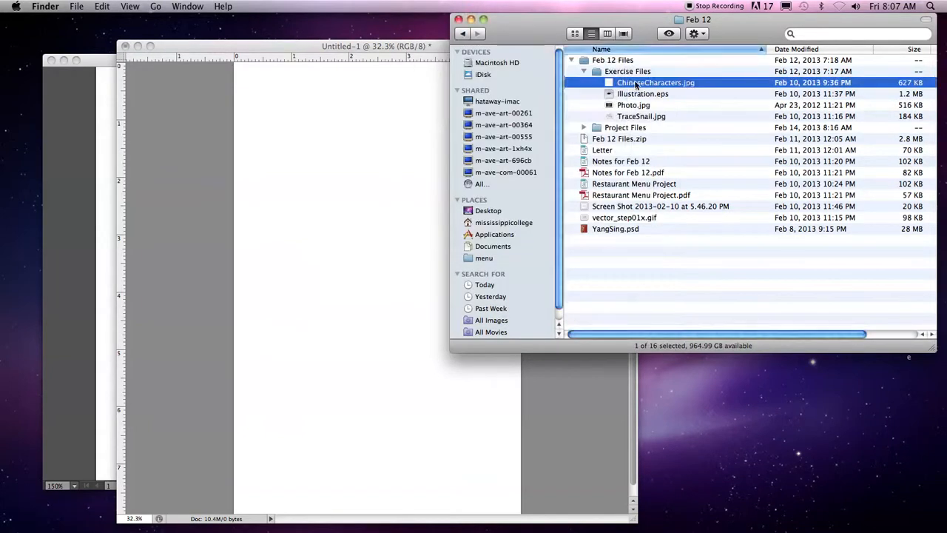
- Open ChineseCharacters.jpg in Photoshop, view it at 200% and move the Paths and Layers panels clear of the characters
mouse_move(494, 520)
drag(491, 517, 386, 512)
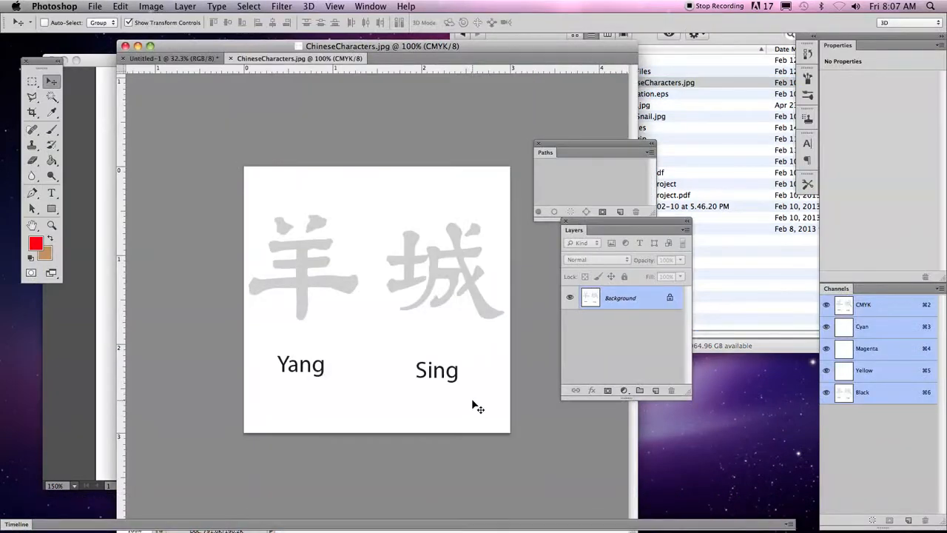
key(super+equal)
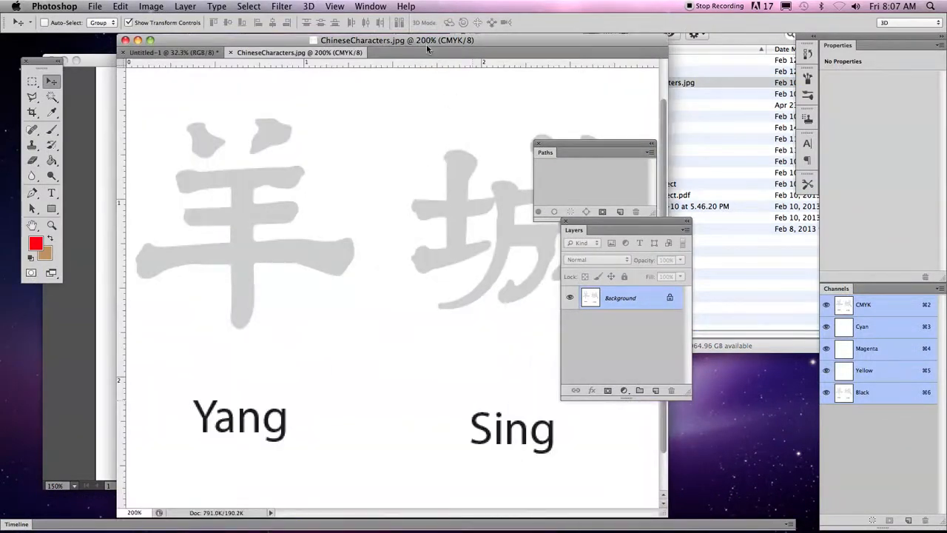
drag(433, 57, 405, 50)
drag(600, 143, 696, 131)
drag(621, 223, 694, 216)
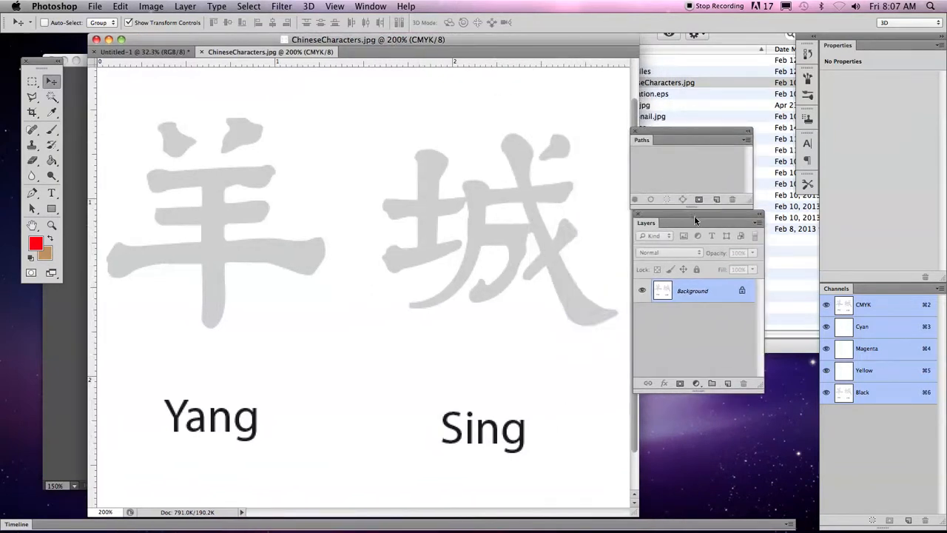
- Try tracing the upper strokes of the Yang character with the Pen Tool and delete the partial work path
click(32, 194)
click(168, 173)
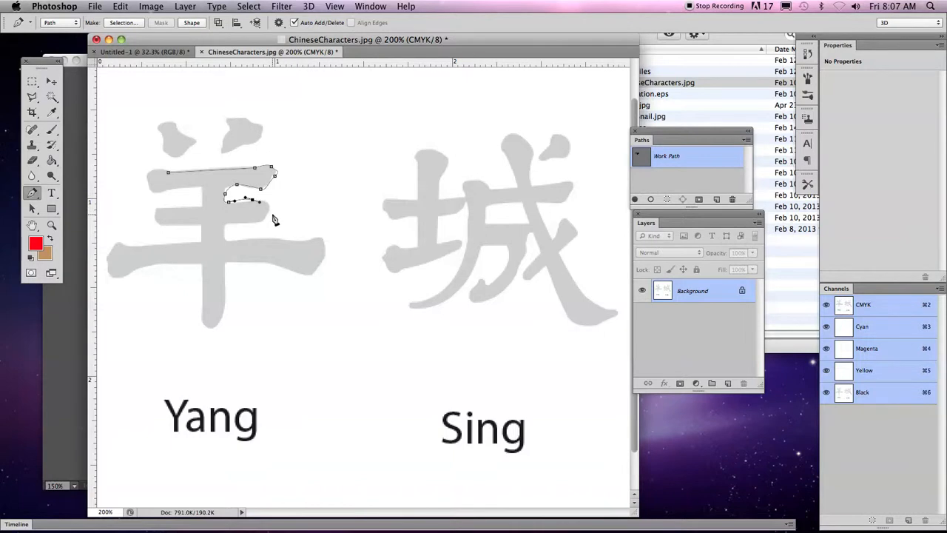
drag(701, 162, 731, 199)
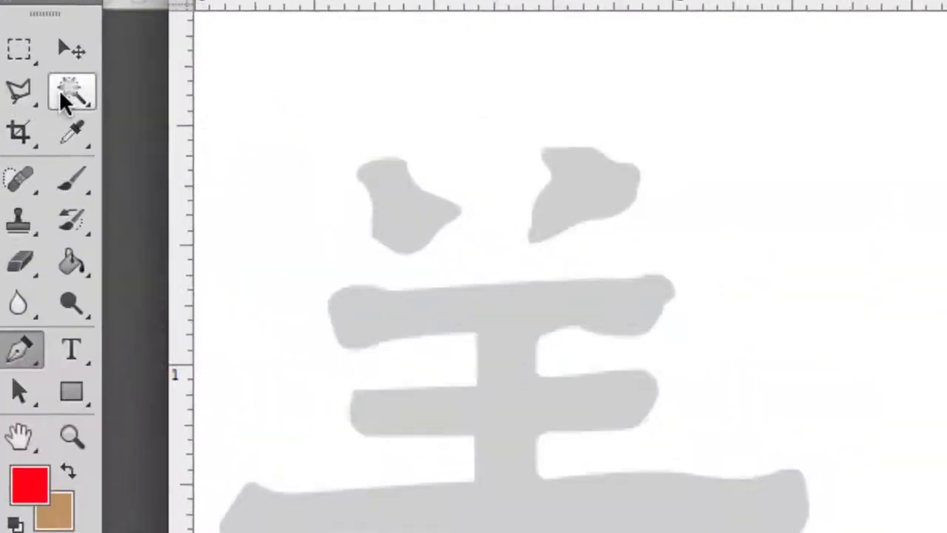
- Try selecting the grey characters using the Magic Wand with Contiguous off, and clear the selection
click(63, 100)
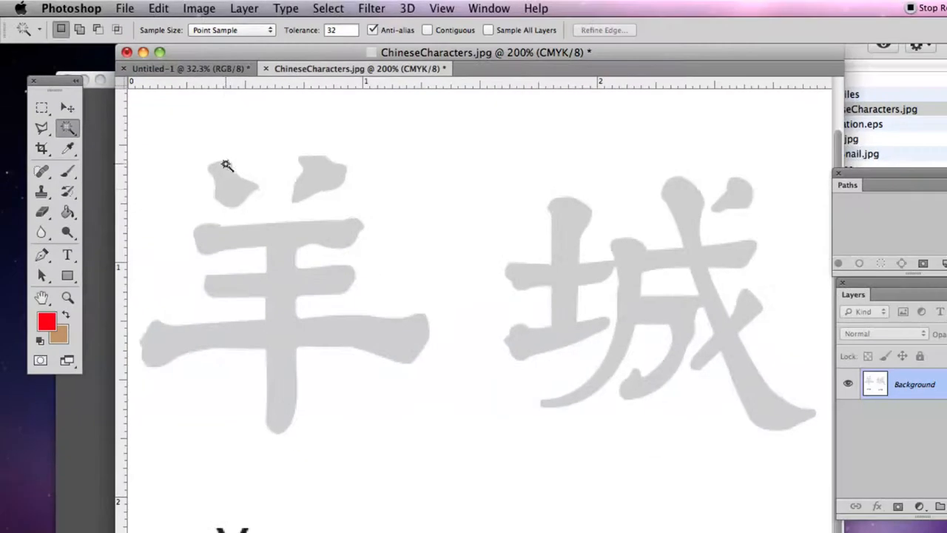
click(270, 208)
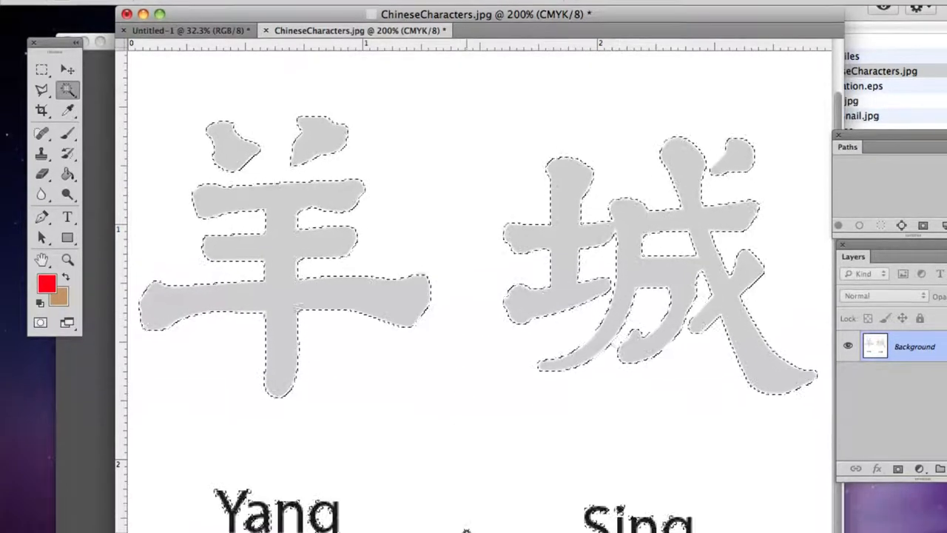
key(super+d)
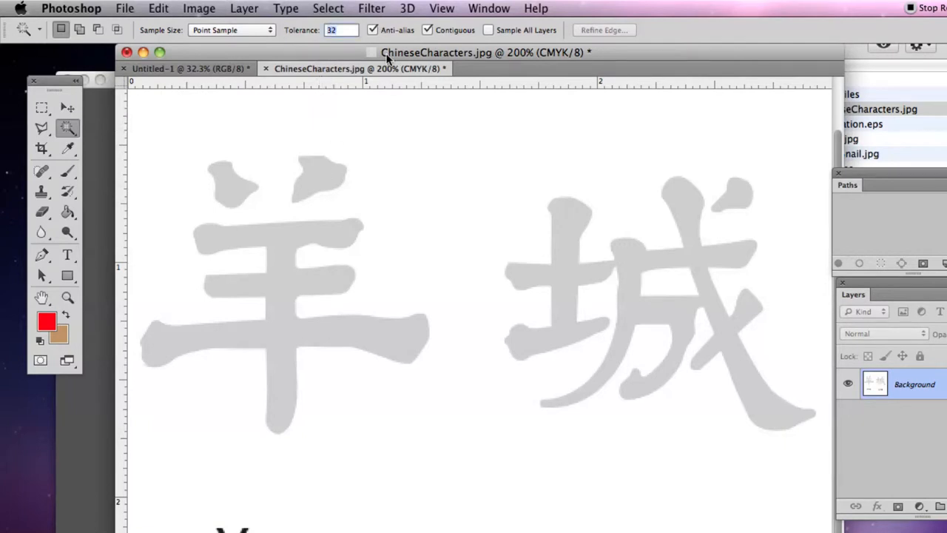
- Select every grey piece of both Chinese characters using the Magic Wand with Contiguous on and a tolerance of 20
click(321, 186)
shift+click(233, 194)
shift+click(275, 232)
shift+click(562, 249)
shift+click(735, 198)
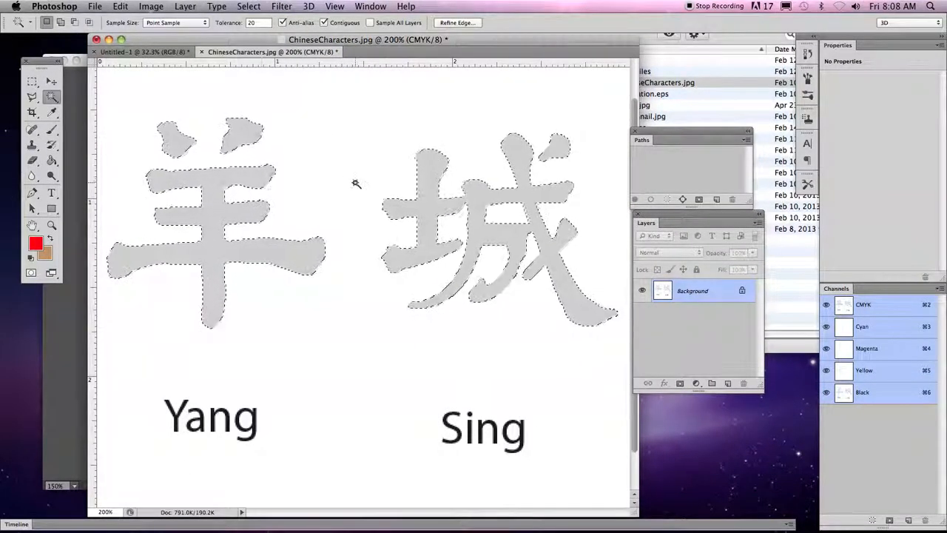
- Convert the selection into a work path at the default tolerance and examine the Yang character's anchor points
drag(656, 131, 302, 78)
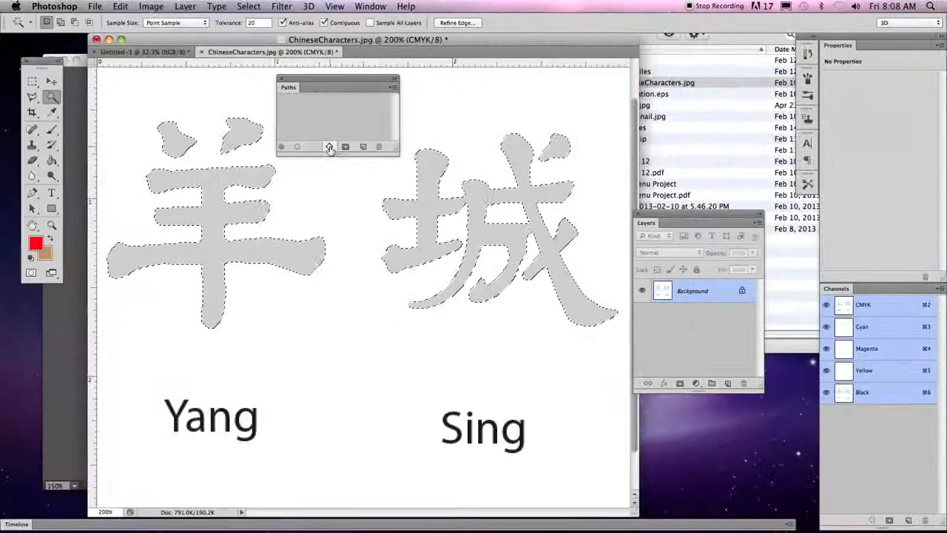
click(330, 147)
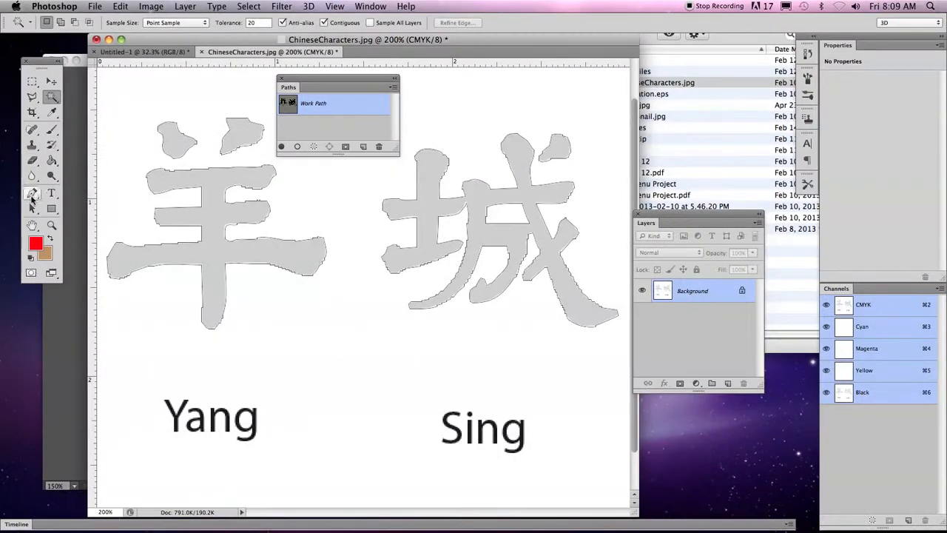
click(32, 208)
click(184, 192)
mouse_move(184, 192)
mouse_down()
mouse_move(270, 218)
mouse_move(248, 226)
mouse_move(179, 192)
mouse_up()
key(super+z)
key(super+z)
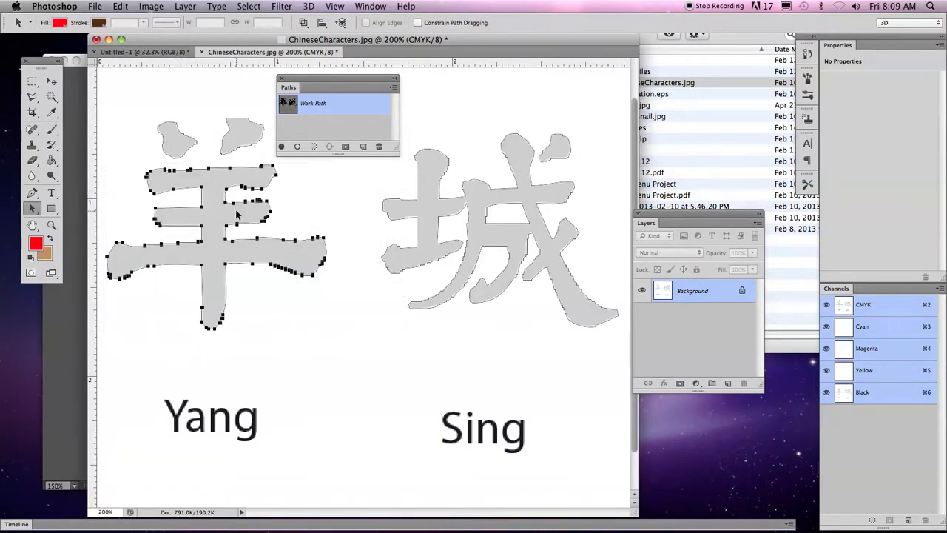
click(304, 200)
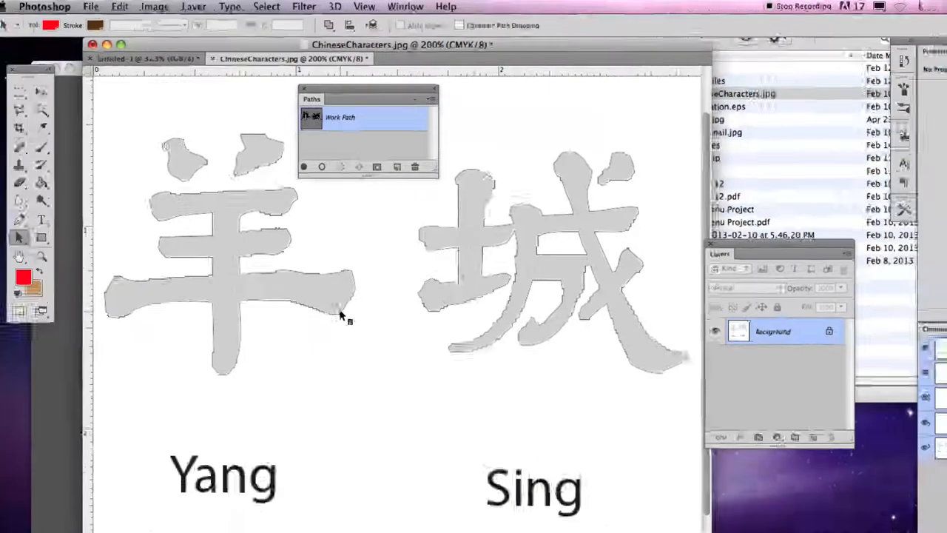
- Step back through the history to before the work path to restore the selection of both characters
key(alt+super+z)
key(alt+super+z)
key(alt+super+z)
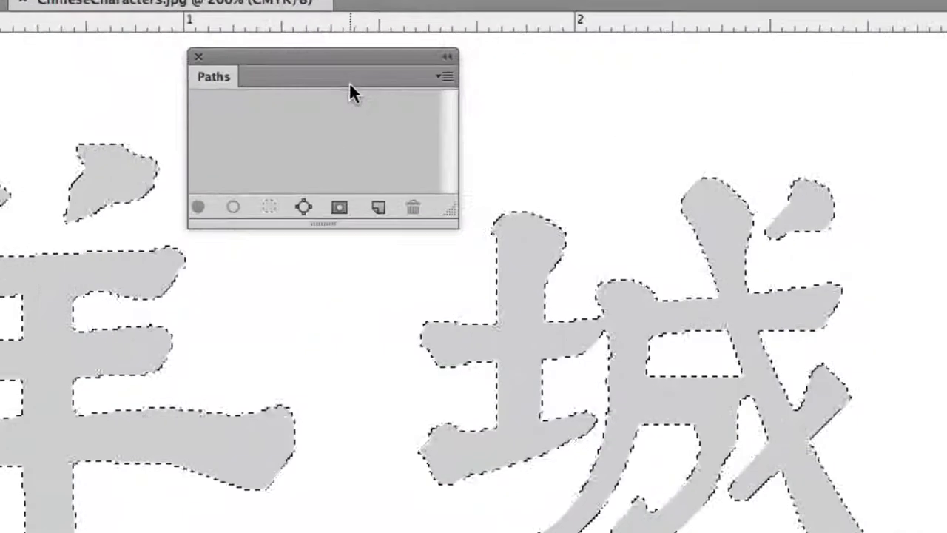
- Make a work path from the character selection with a tolerance of 2 pixels
click(446, 76)
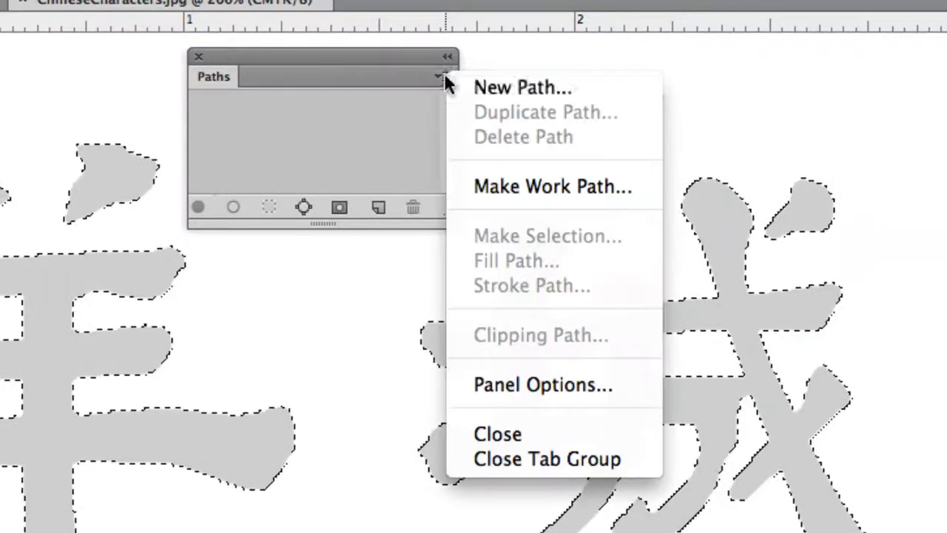
click(554, 190)
drag(549, 385, 343, 140)
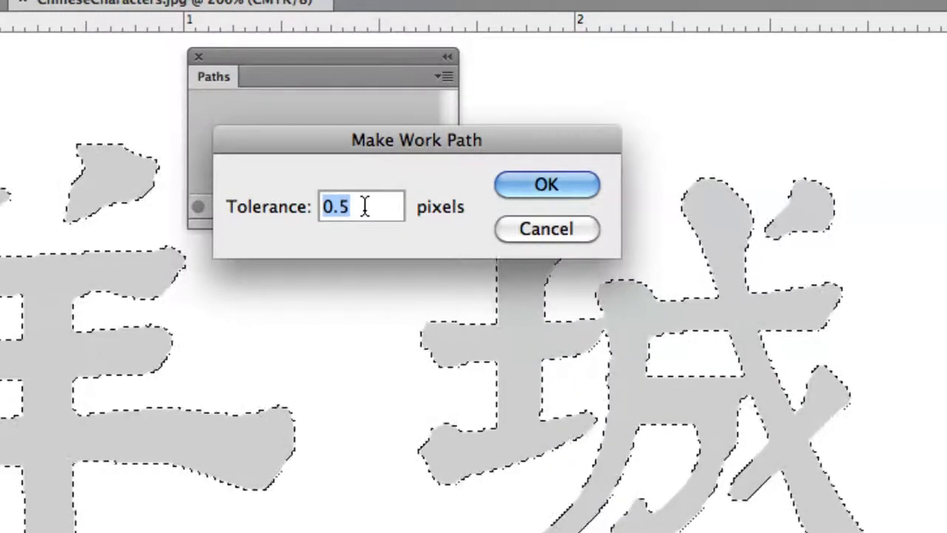
text(2)
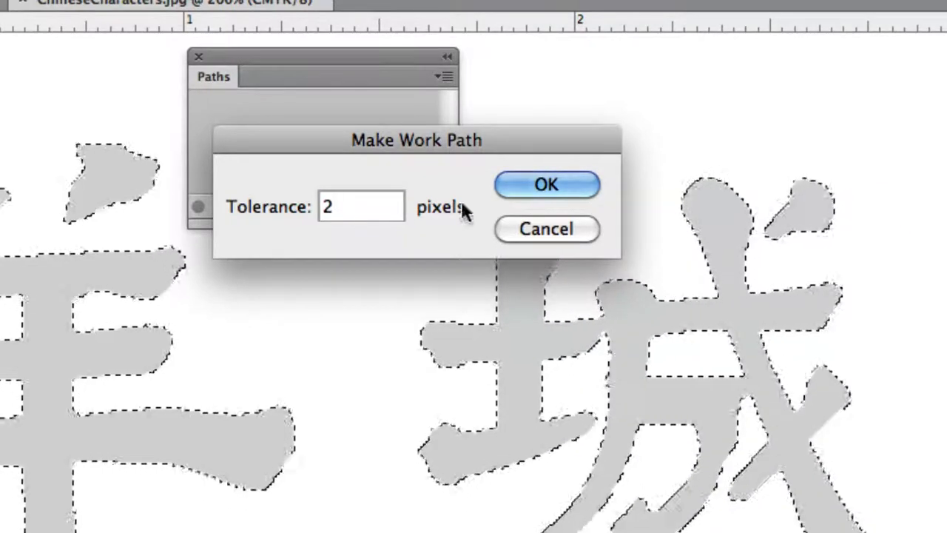
click(522, 185)
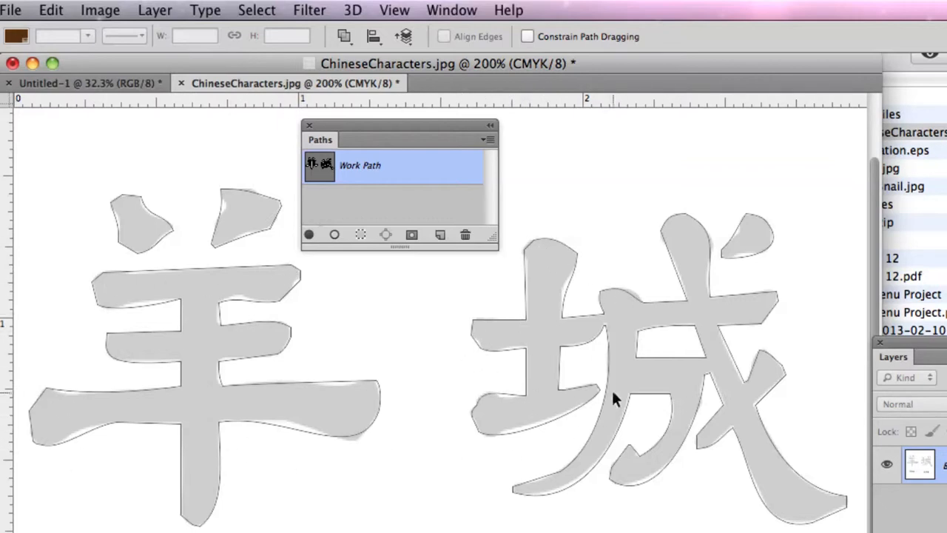
- With the Direct Selection Tool, shift an anchor point and adjust the curve handles along the underside of Yang's long bottom bar
scroll(592, 383, down, 2)
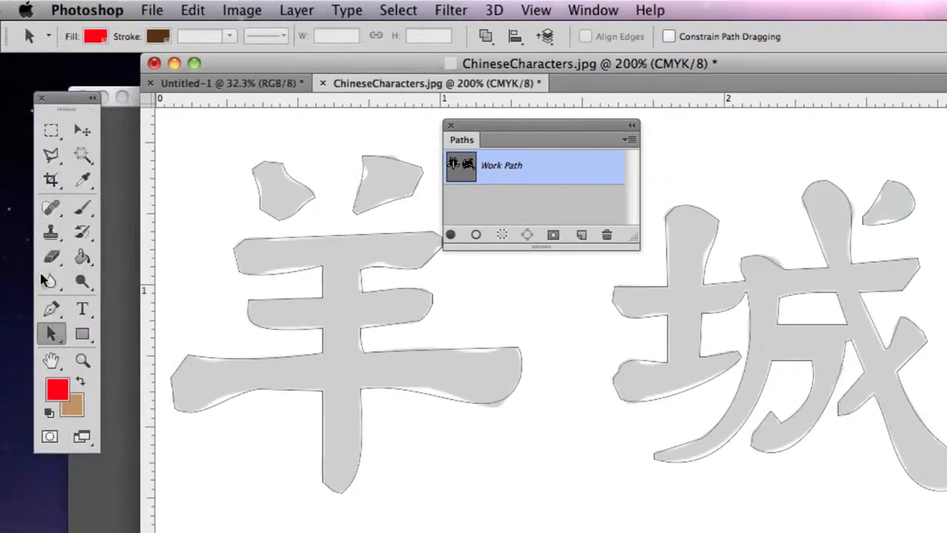
click(49, 334)
click(93, 348)
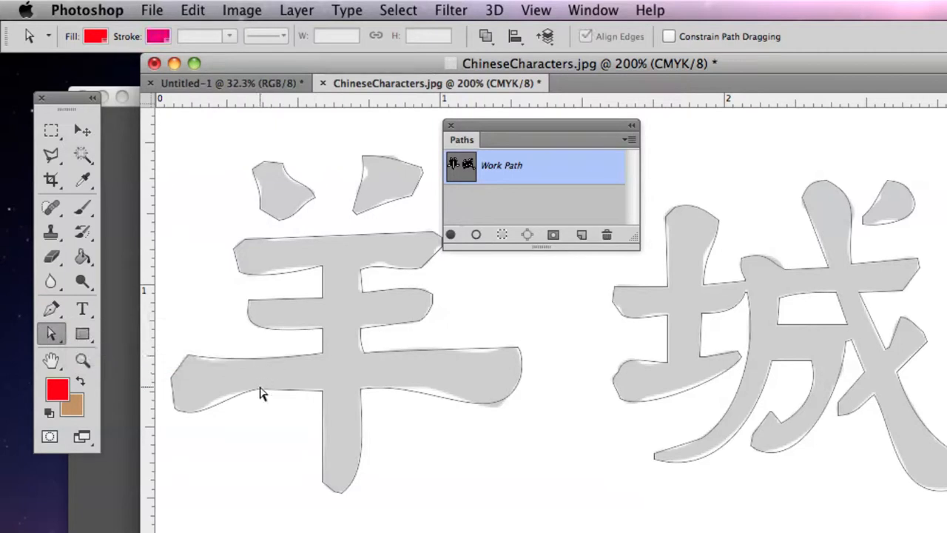
click(260, 390)
drag(258, 389, 239, 390)
click(360, 389)
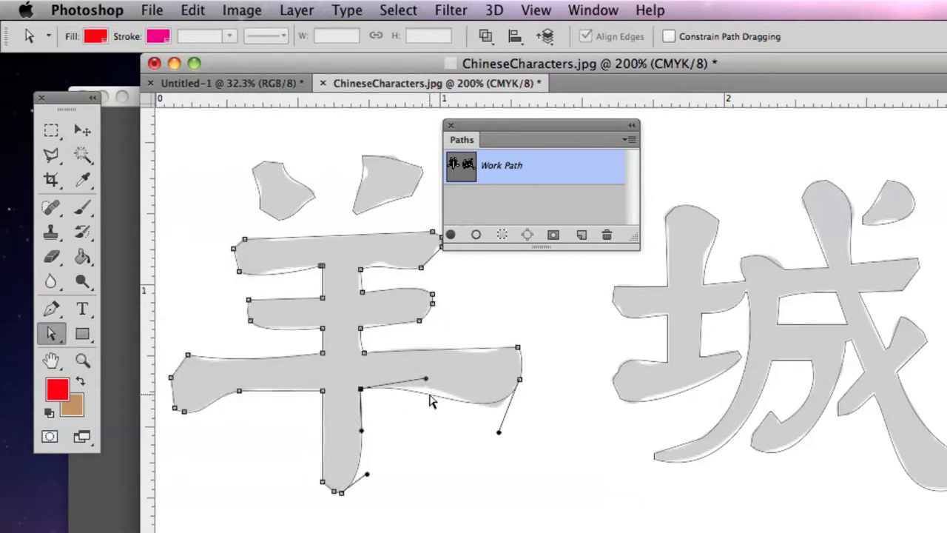
drag(498, 434, 504, 434)
drag(426, 378, 447, 378)
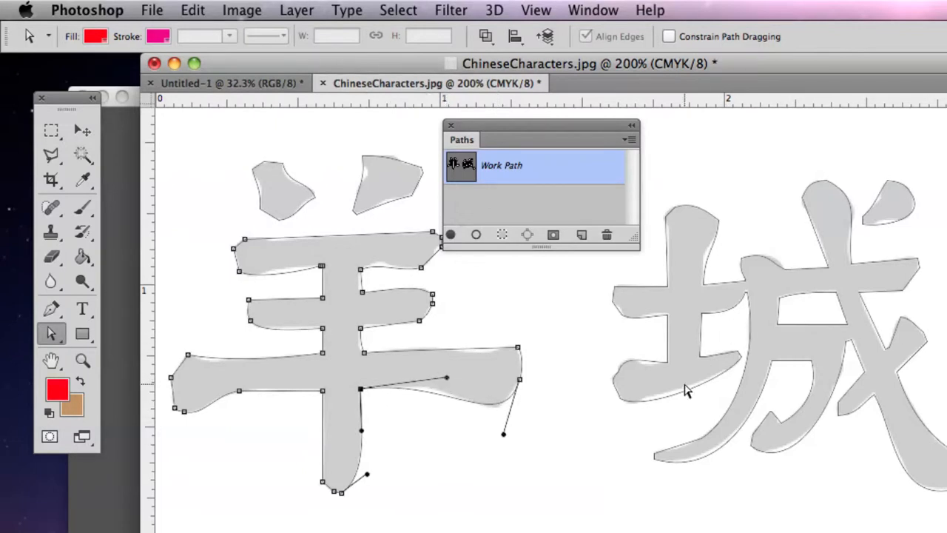
- Adjust the path along the underside of the Sing character's lower-left stroke and deselect the path
click(684, 392)
drag(676, 400, 669, 392)
click(526, 326)
- Move the Paths panel above the Layers panel and add a new empty layer above the background
drag(551, 333, 551, 292)
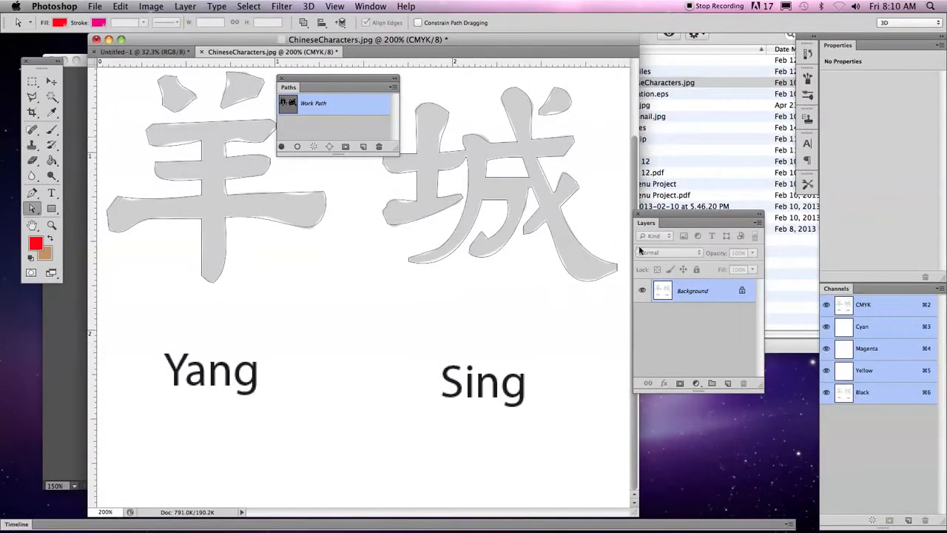
drag(309, 77, 672, 105)
click(729, 383)
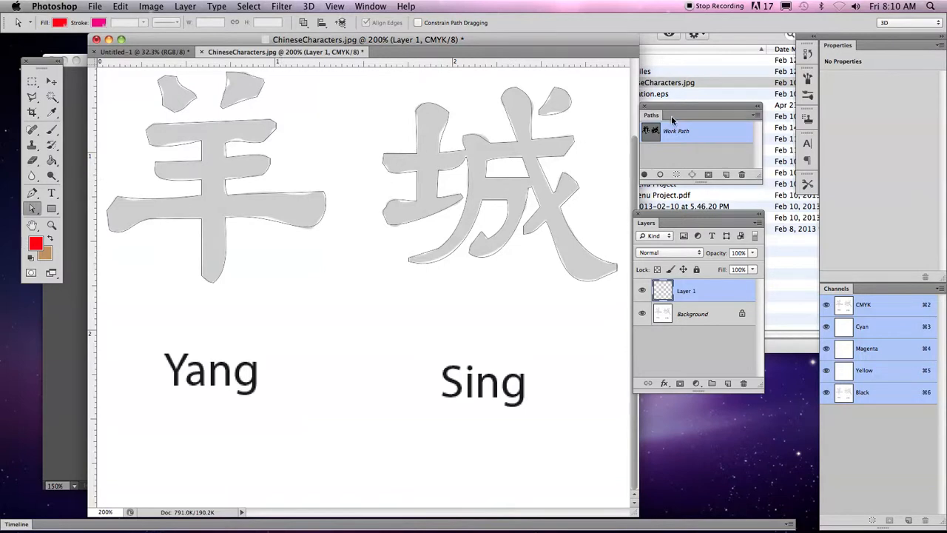
- Fill the character work path with red on Layer 1 and enlarge the document window slightly
click(644, 174)
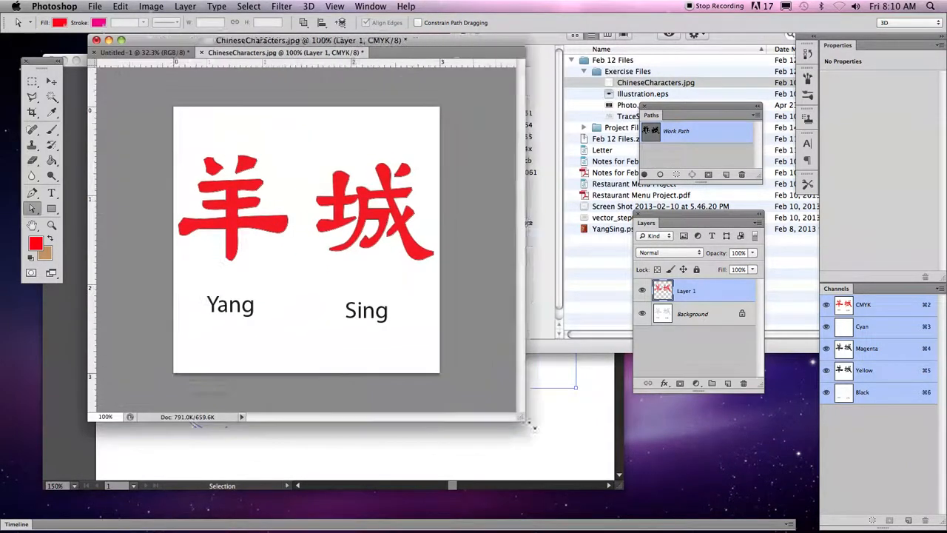
drag(531, 426, 562, 437)
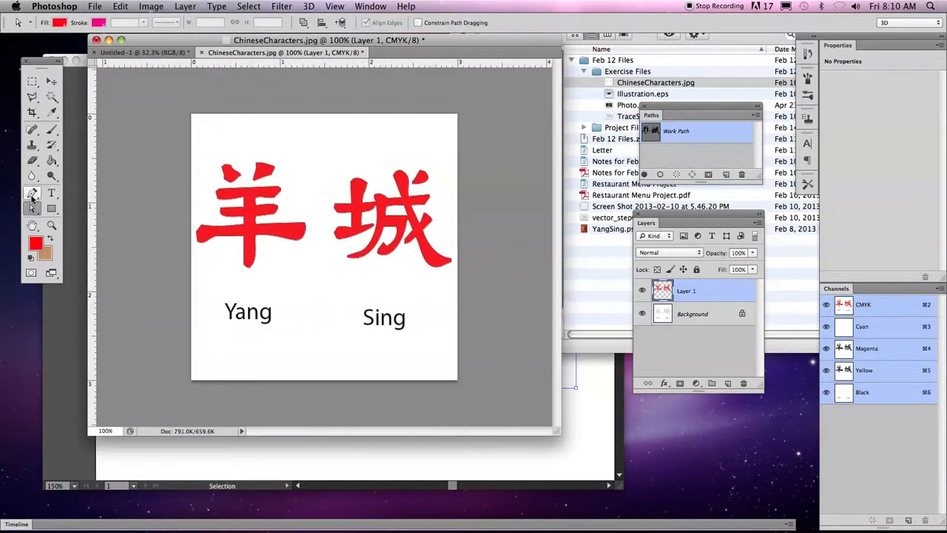
- Select both characters' paths with the Path Selection Tool and copy them into the Untitled-1 document
drag(32, 208, 59, 210)
drag(315, 255, 476, 303)
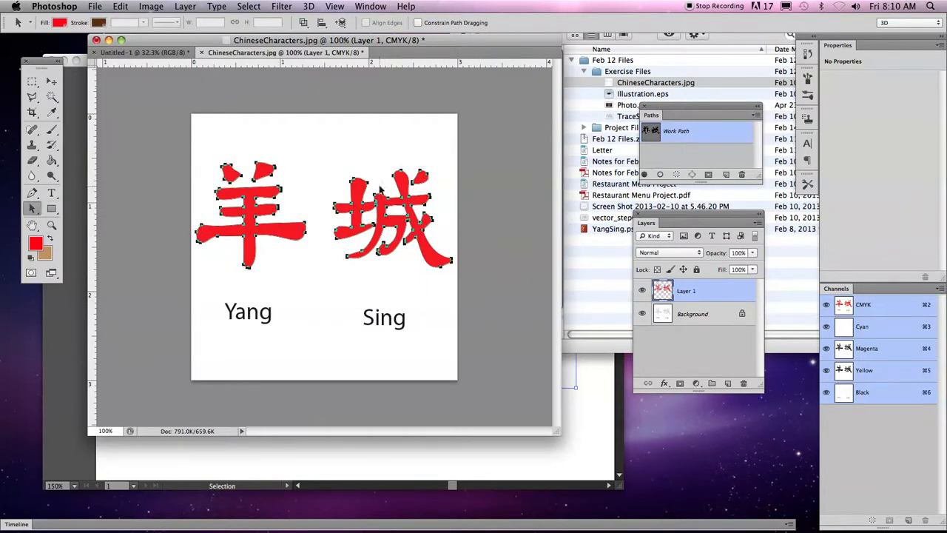
drag(170, 64, 331, 249)
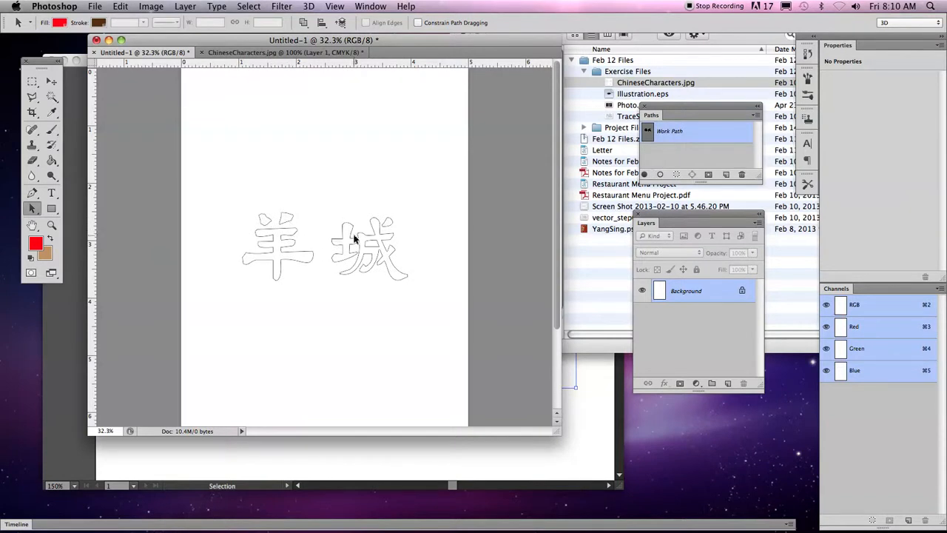
- Scale up the pasted character path until it spans nearly the full width of the page
click(117, 6)
mouse_move(138, 270)
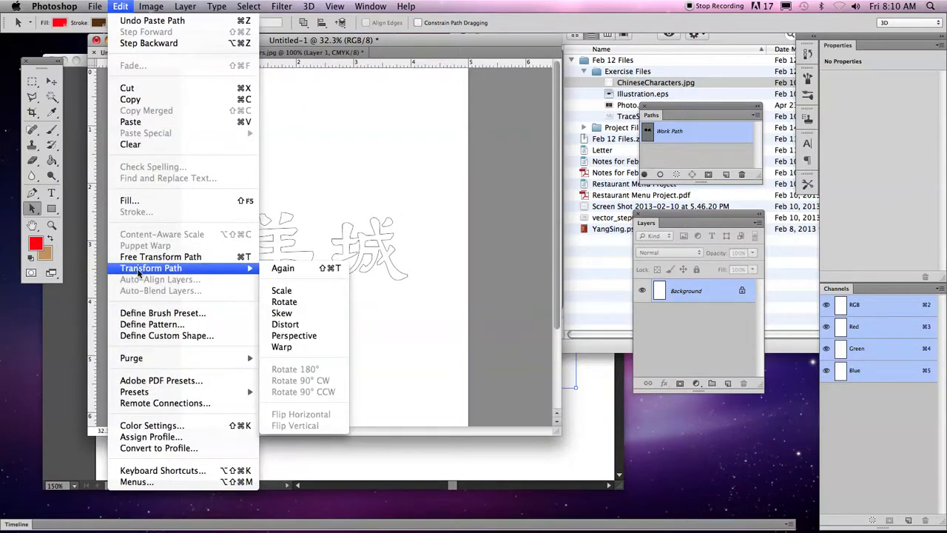
click(282, 290)
drag(407, 212, 488, 178)
key(Return)
- Fill the enlarged path with red on the background, and try moving the Sing character's path before undoing that move
key(a)
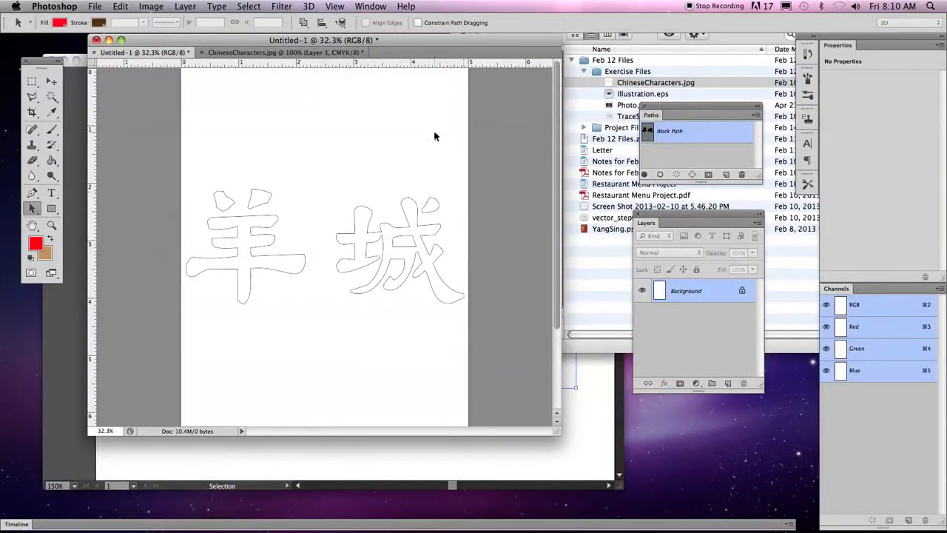
click(646, 174)
drag(429, 231, 377, 96)
key(super+z)
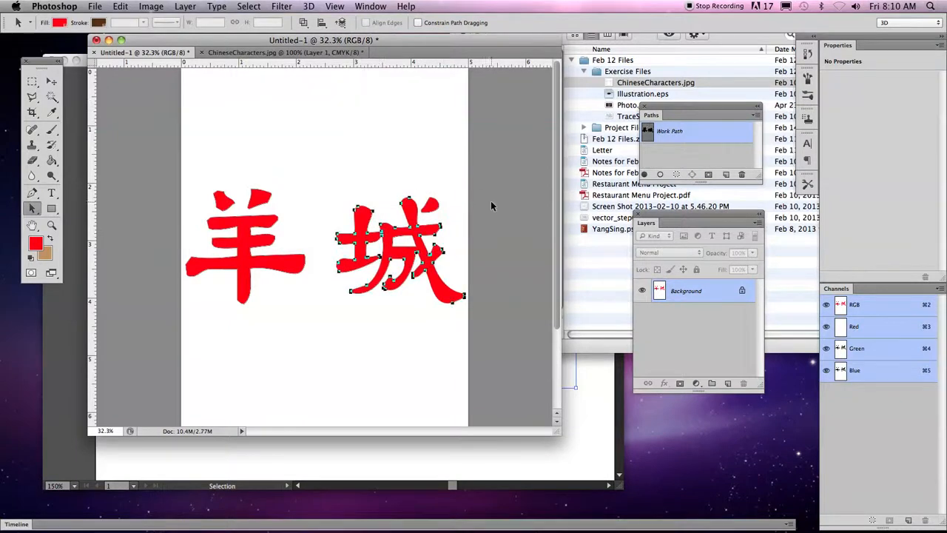